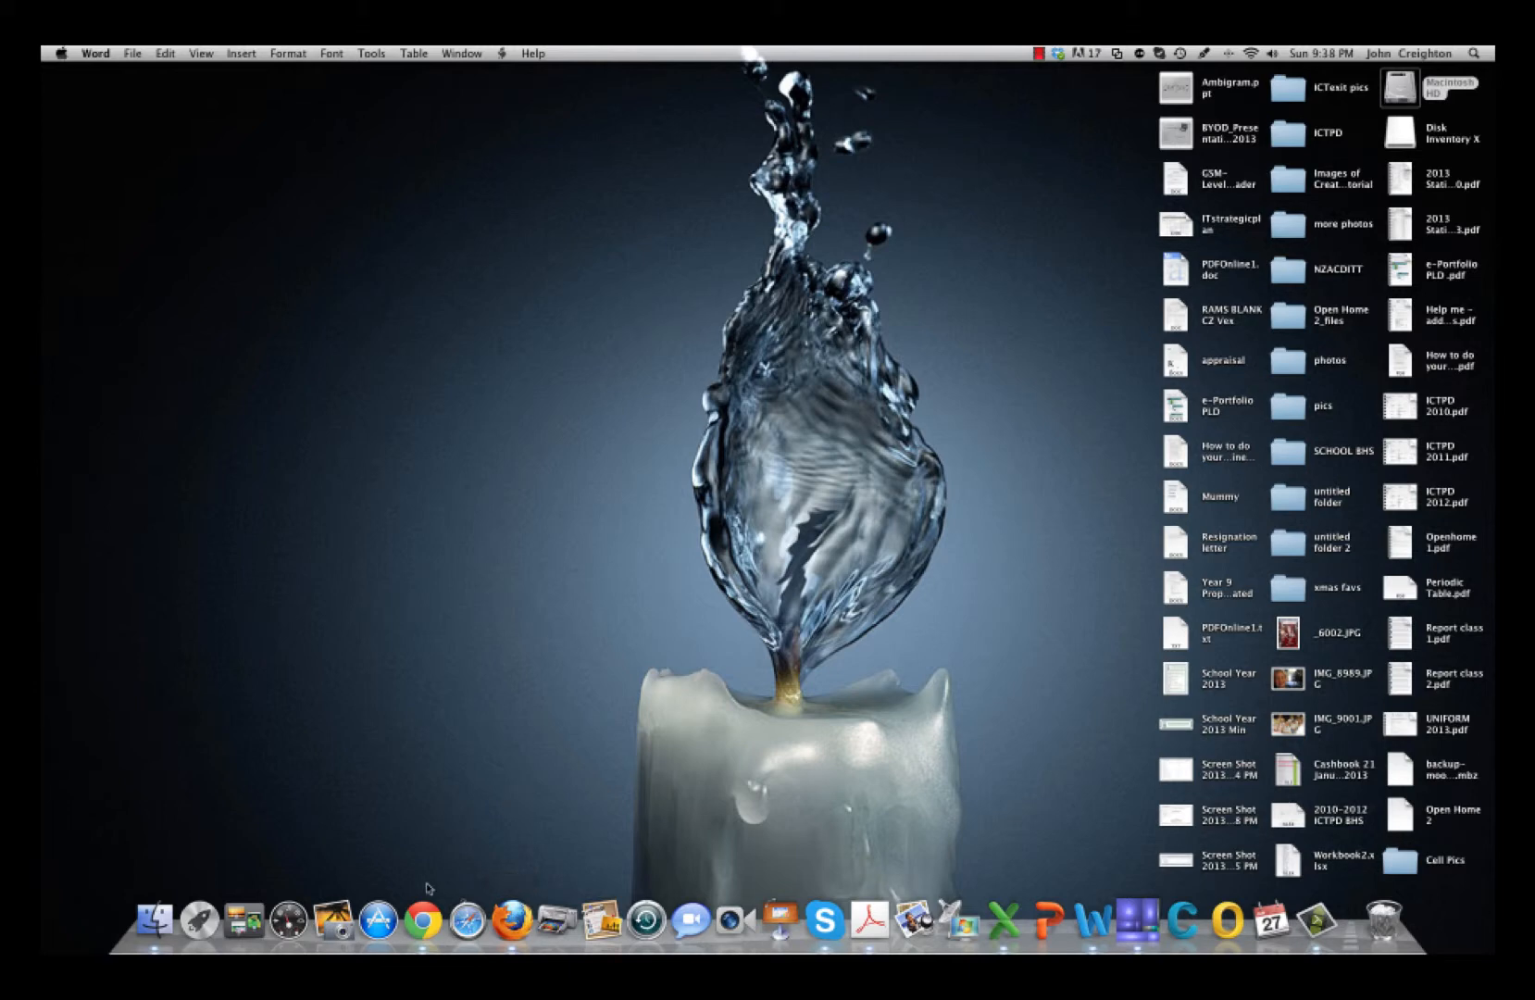
# Step: Switch to Chrome and go to the learn.burnside.school.nz site
pyautogui.click(425, 920)
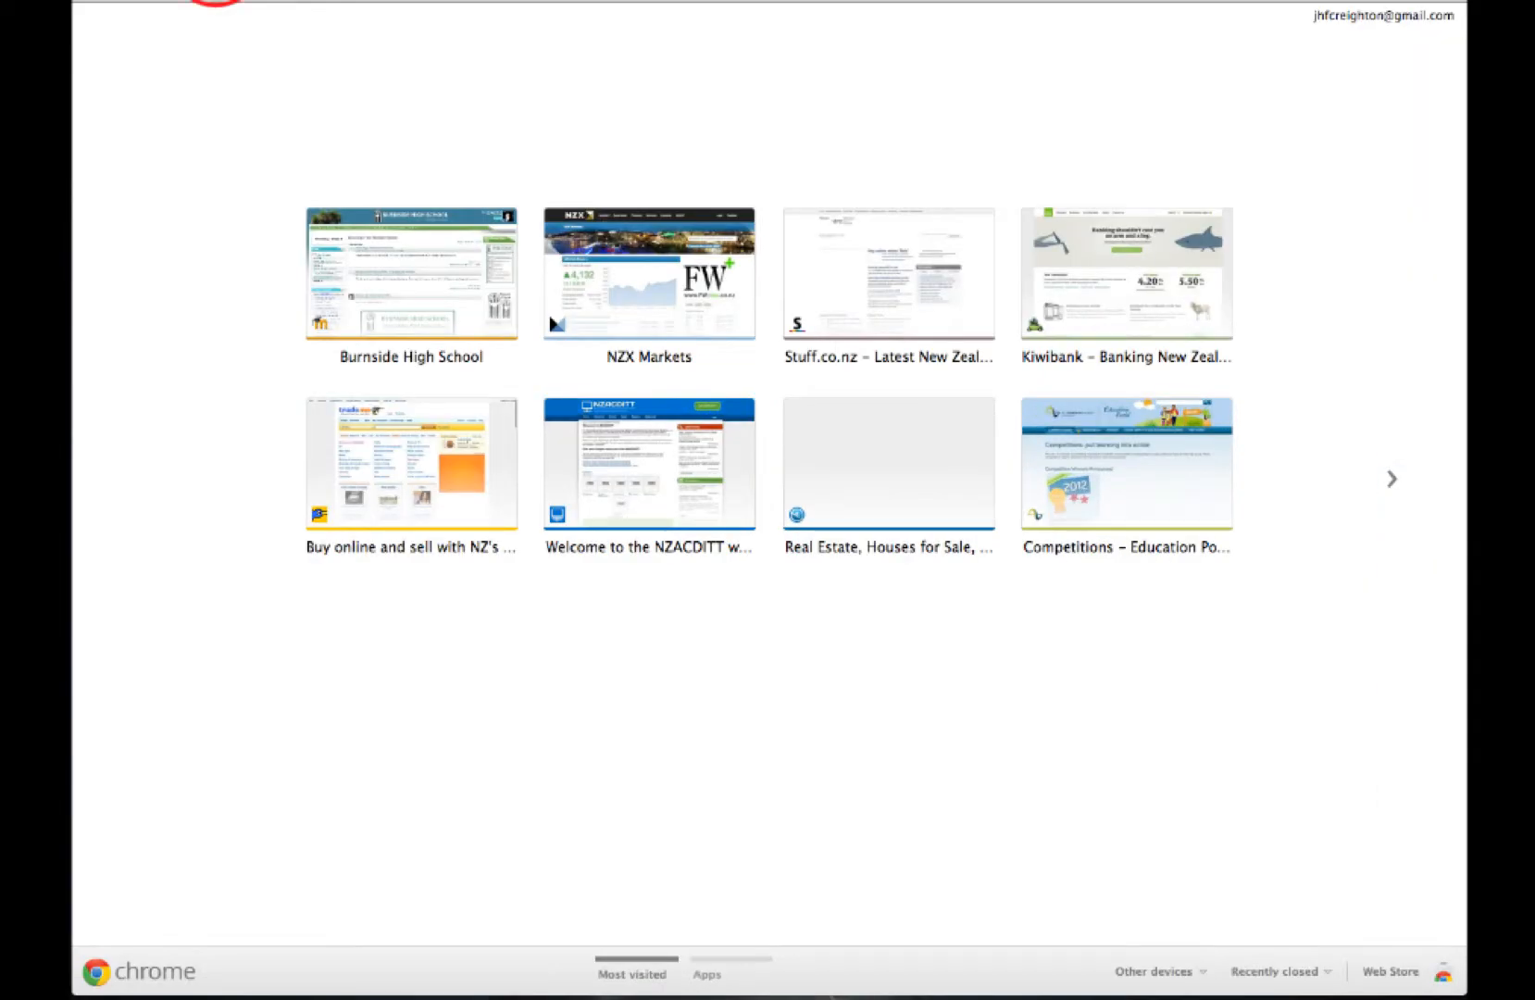
pyautogui.write('lear')
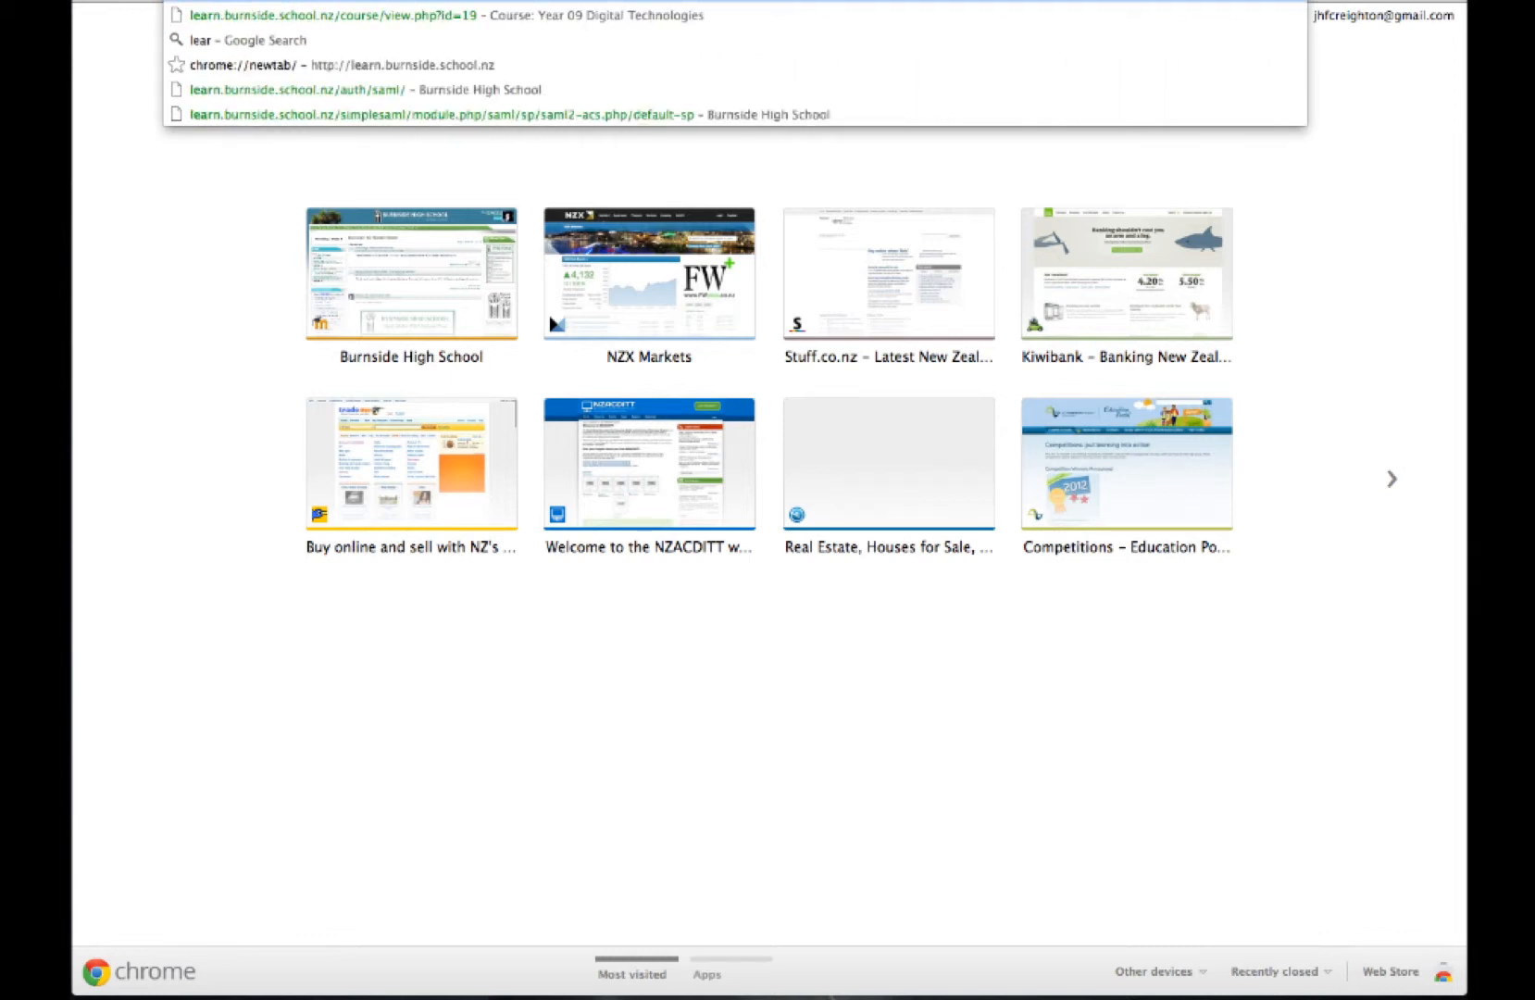
pyautogui.write('n.burnside')
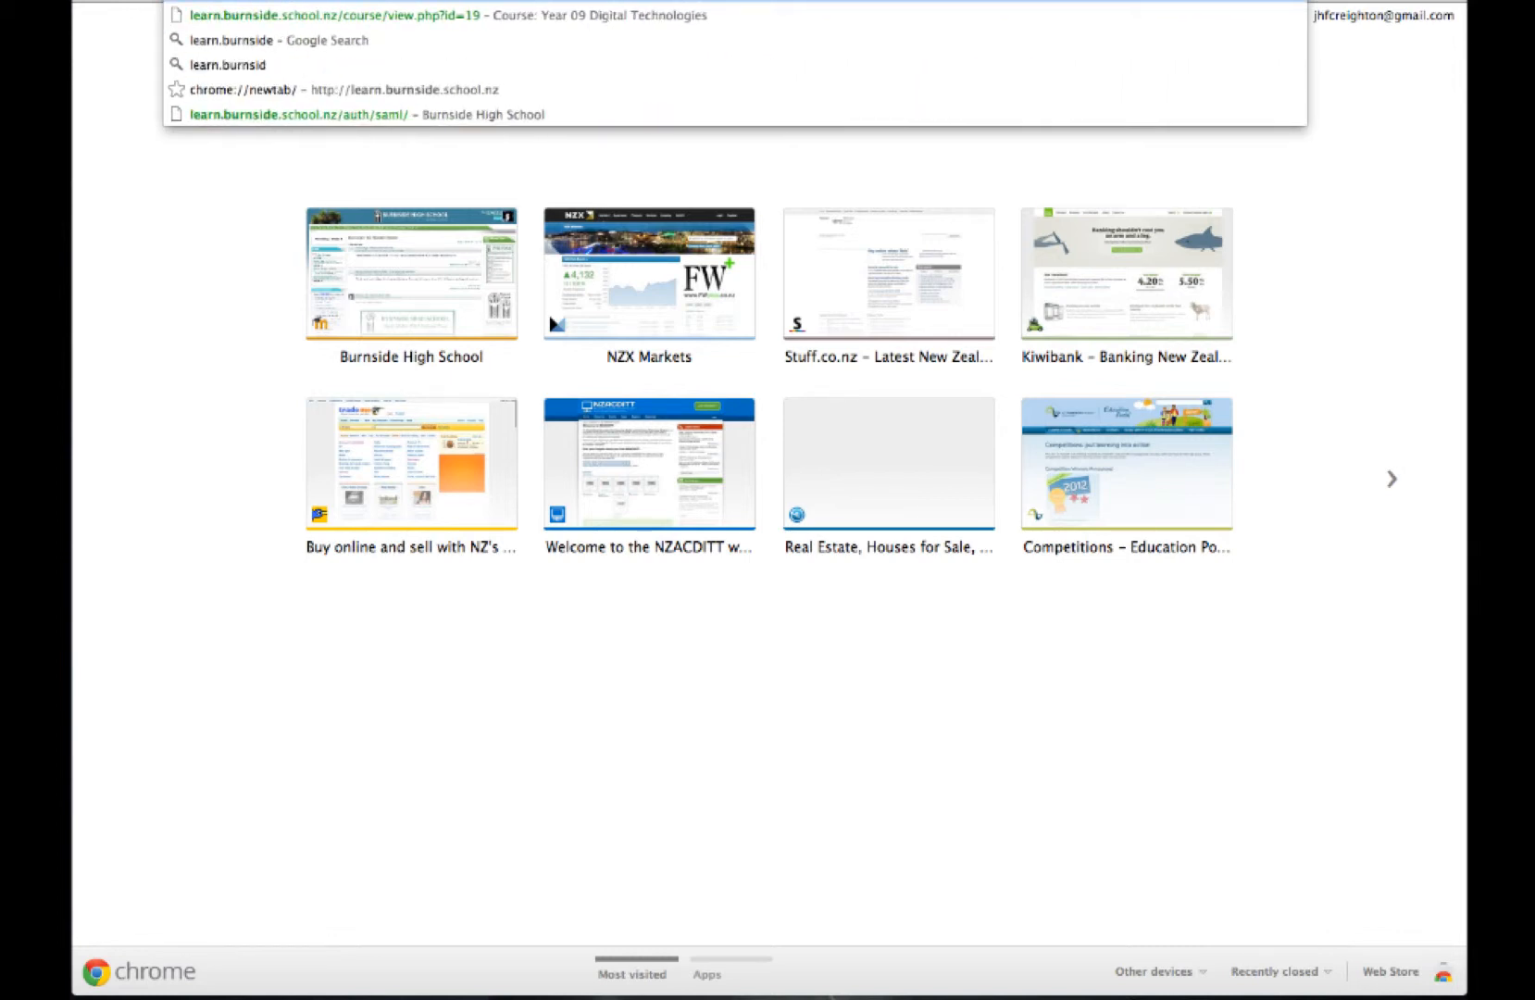
pyautogui.write('.school')
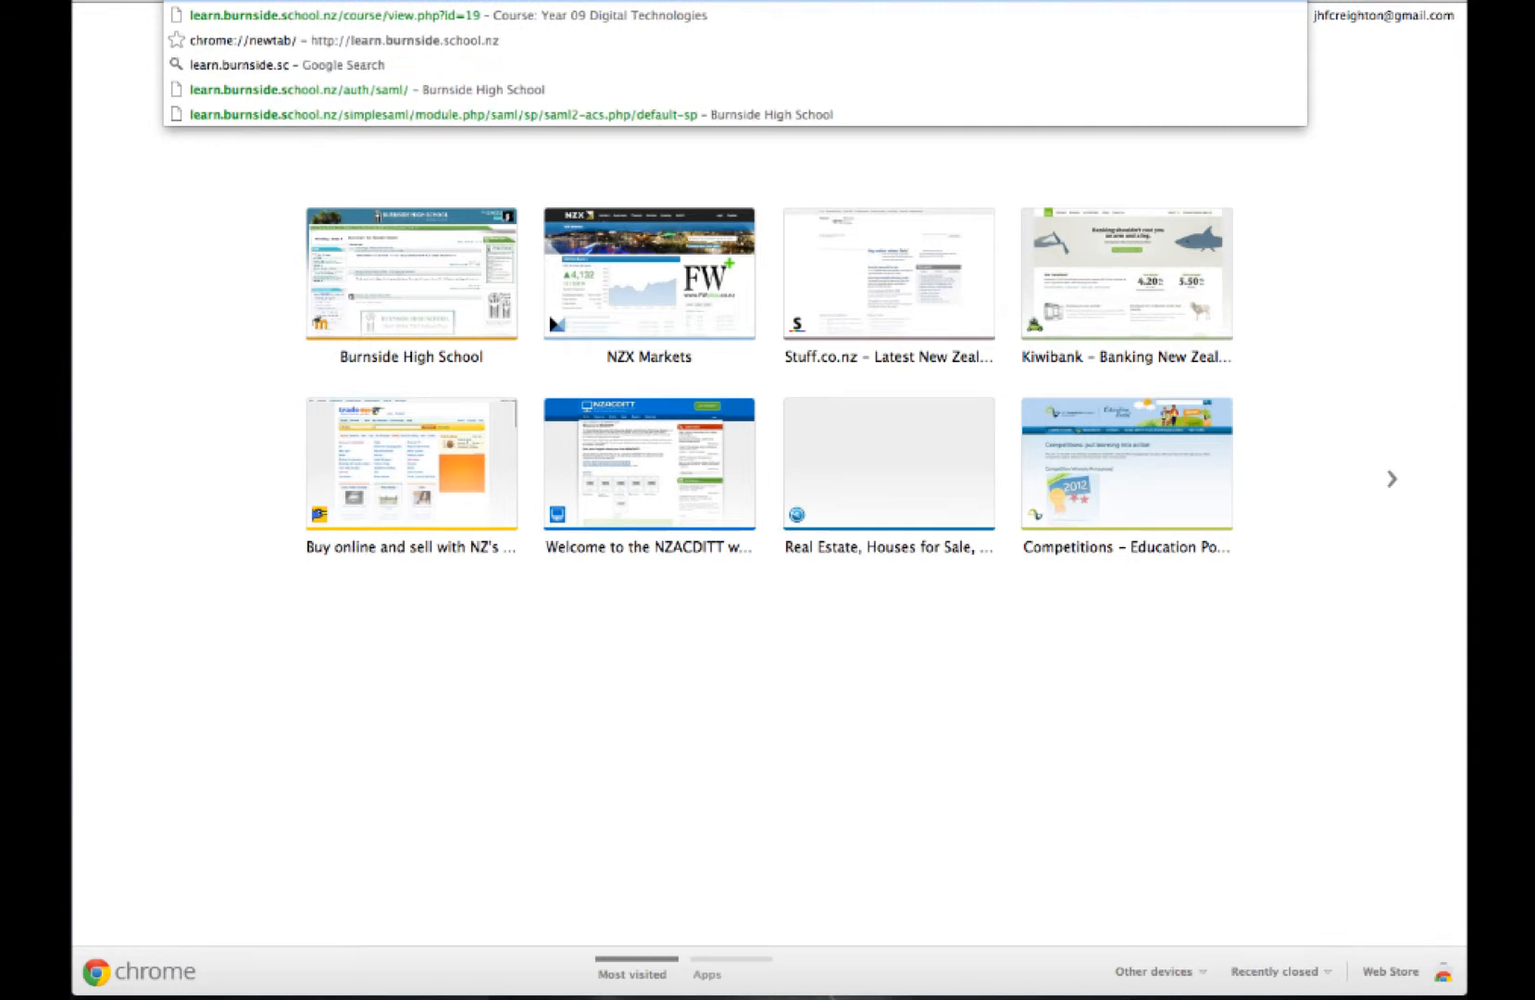
pyautogui.click(280, 15)
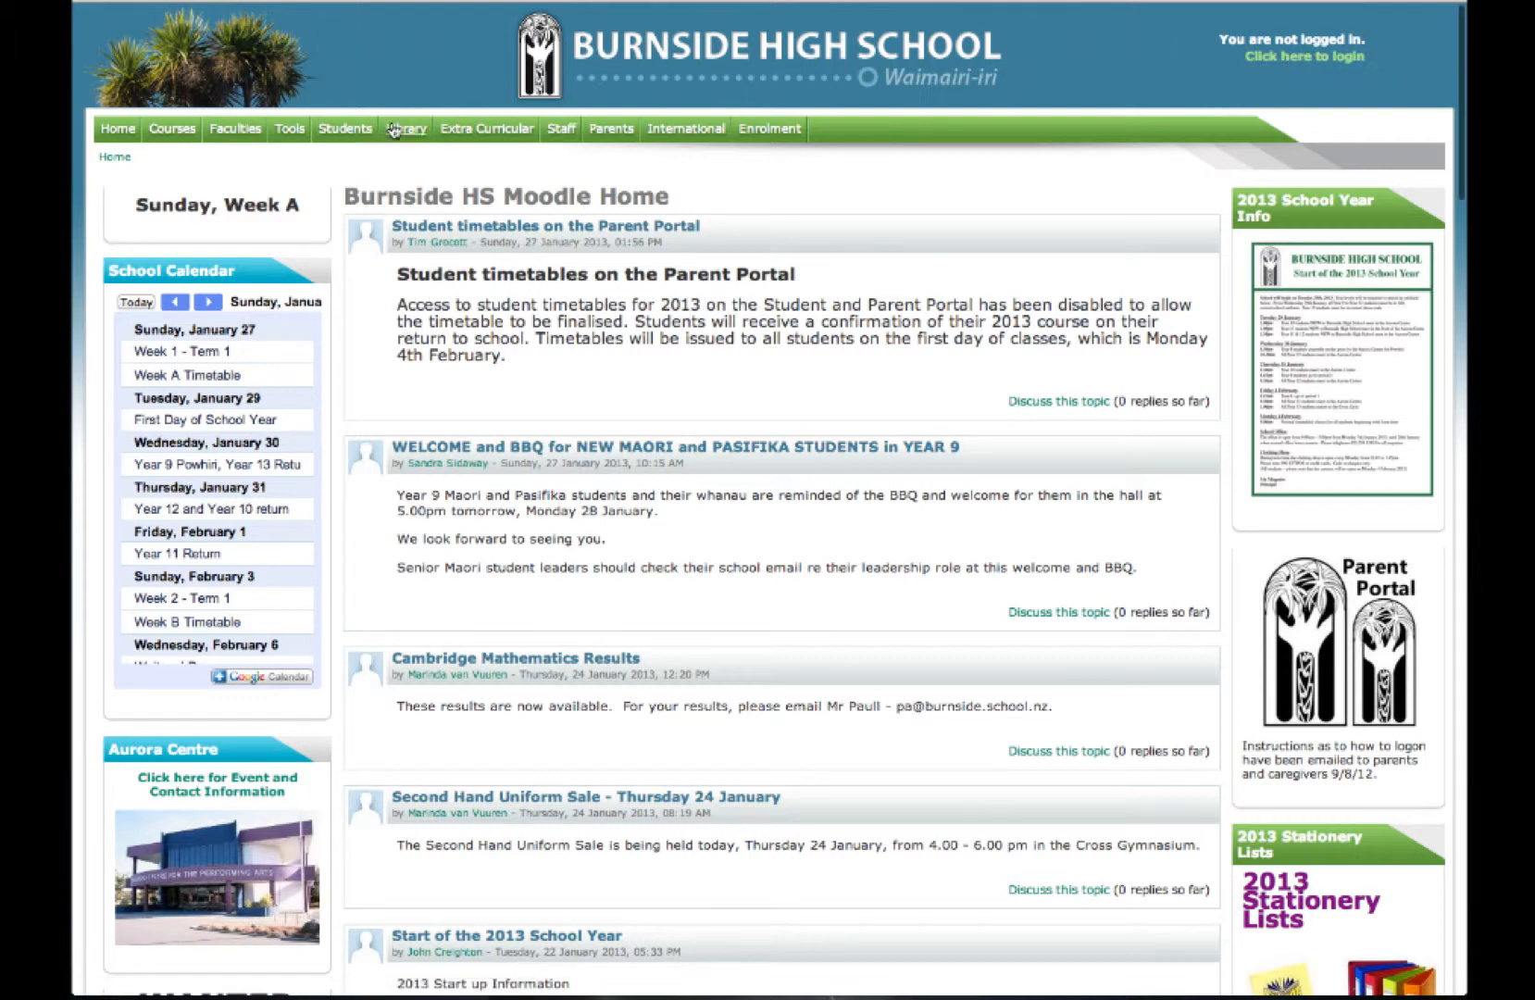
# Step: Log in to the school Moodle site with the filled-in network username and password, using Burnside High School as the organization
pyautogui.moveTo(289, 129)
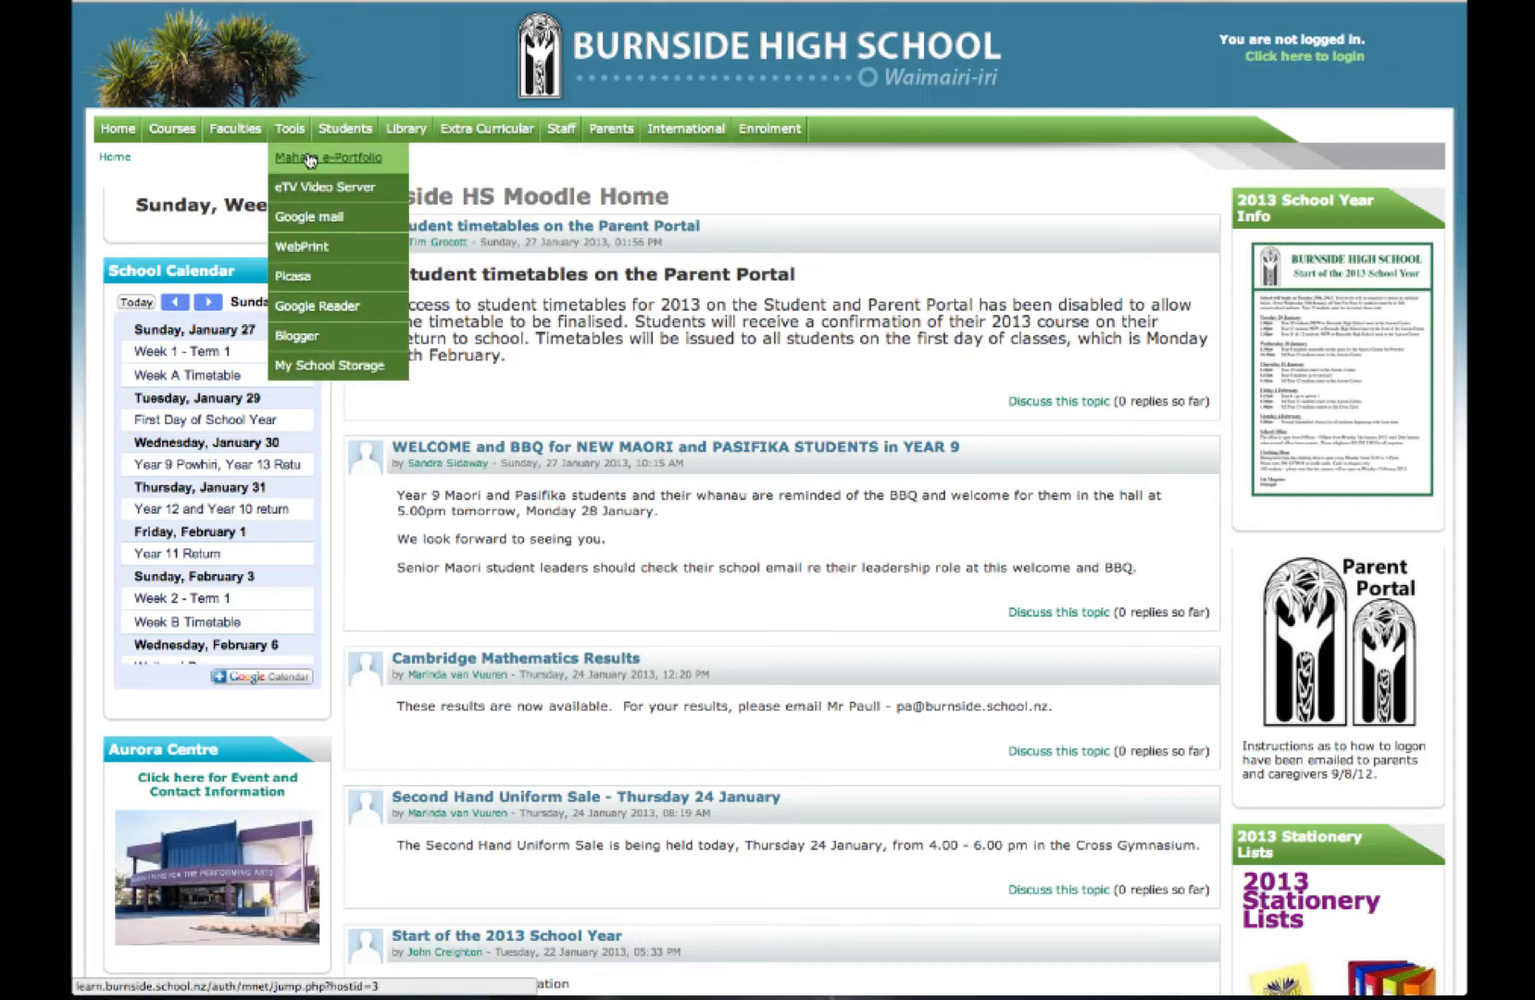
pyautogui.click(1294, 59)
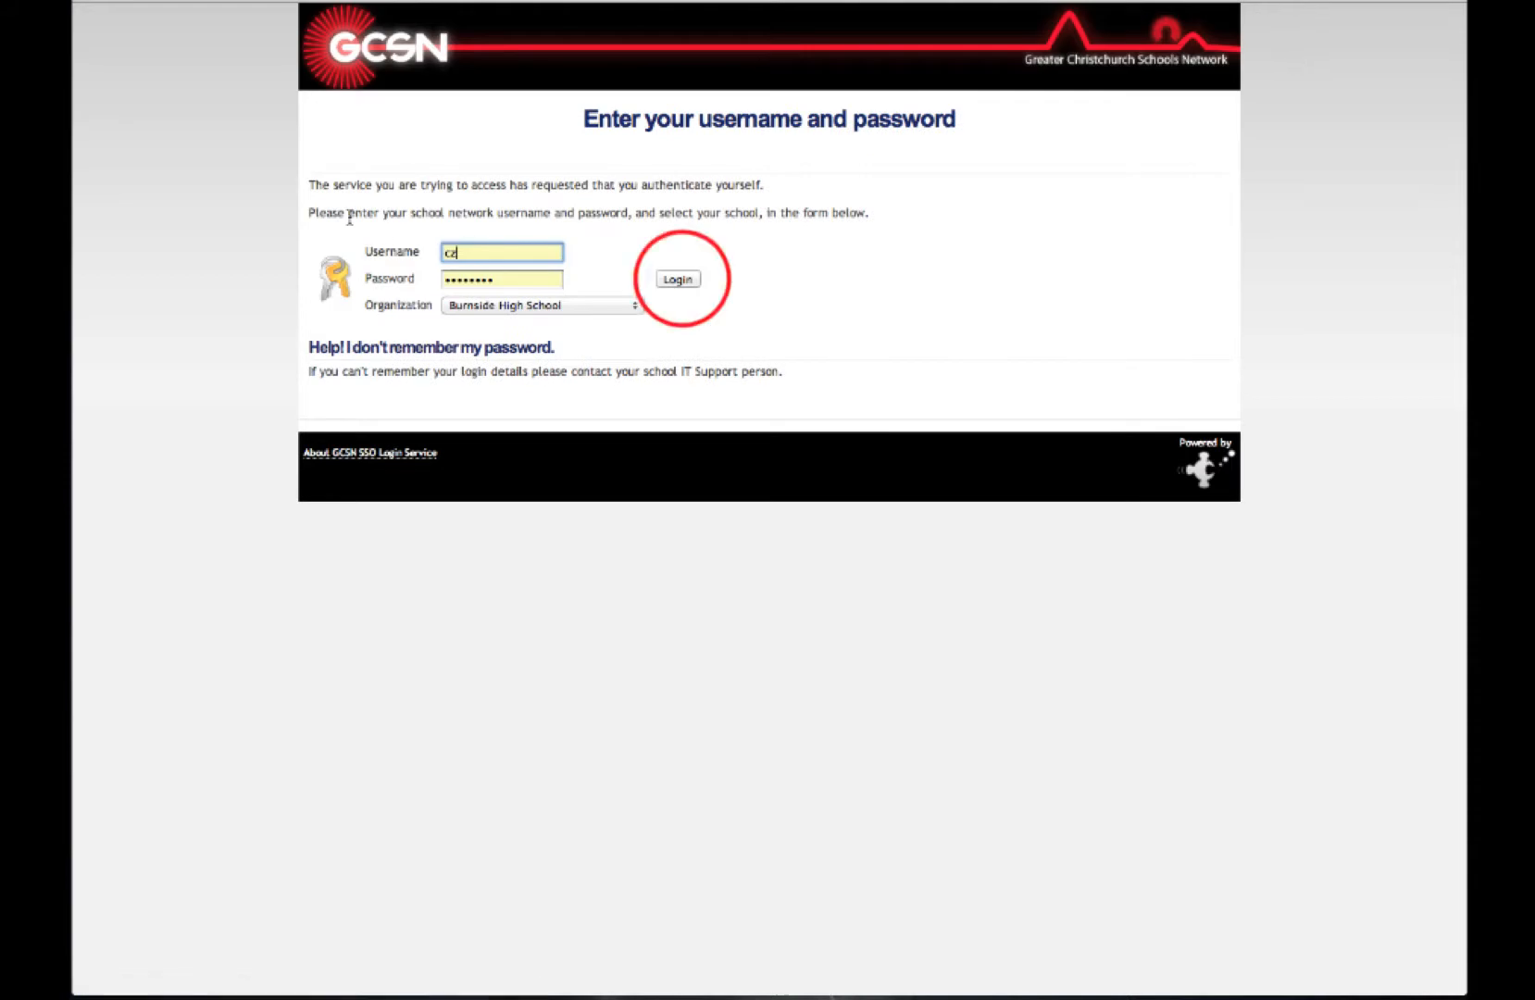
pyautogui.click(679, 279)
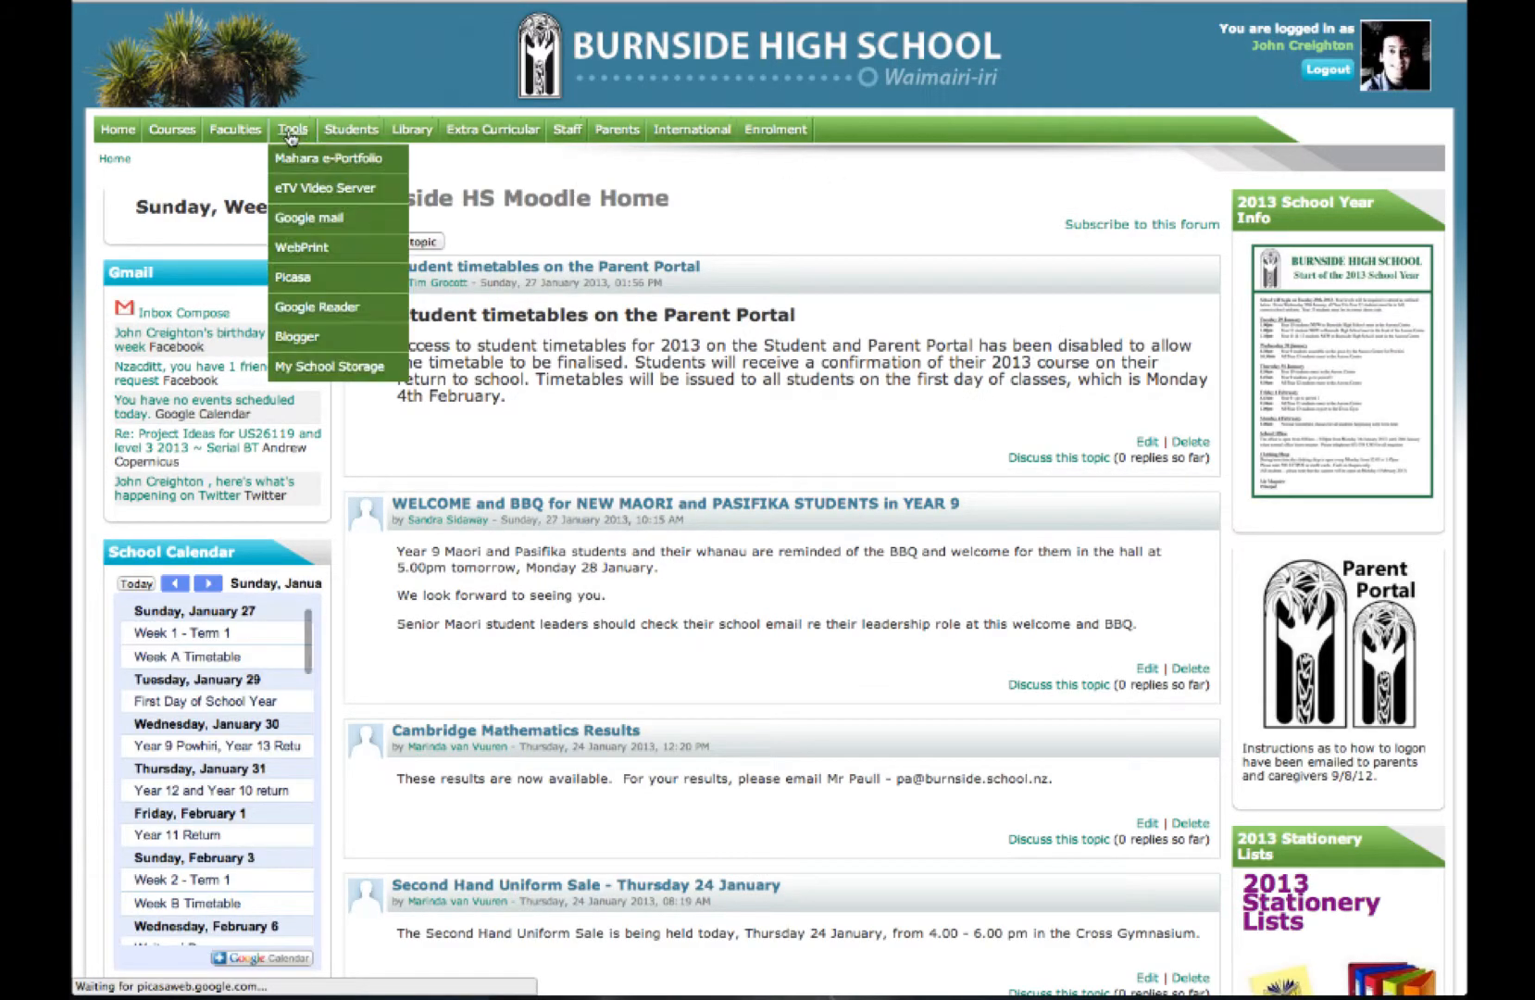
# Step: Go from Moodle to the Mahara e-Portfolio and open the list of portfolio pages
pyautogui.moveTo(291, 132)
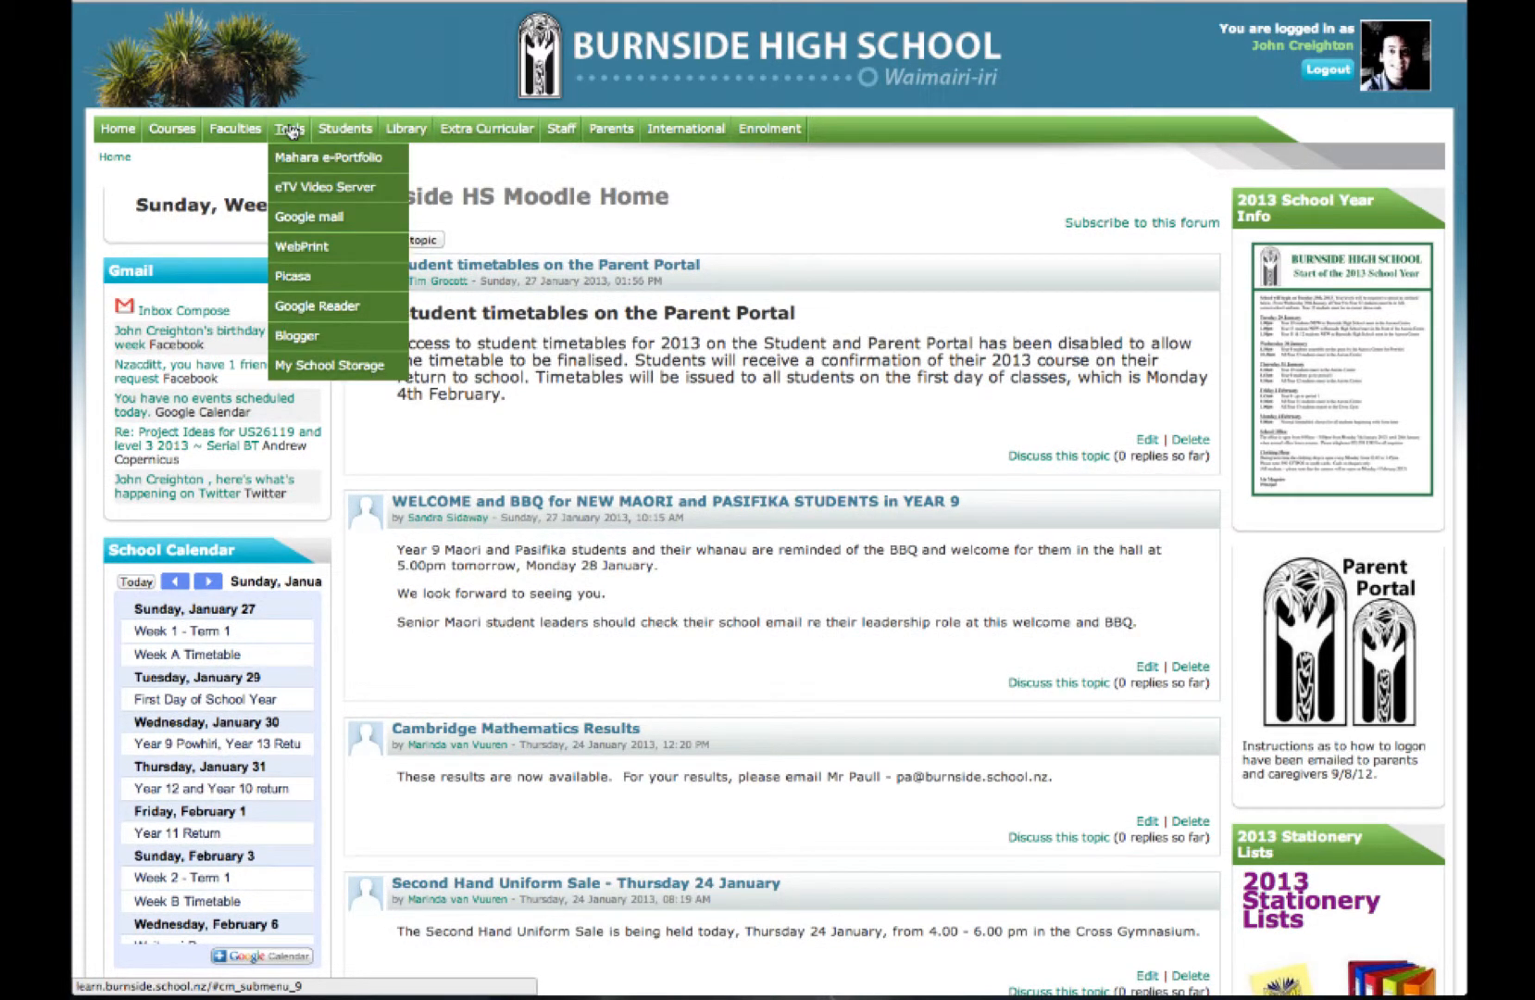
pyautogui.click(384, 163)
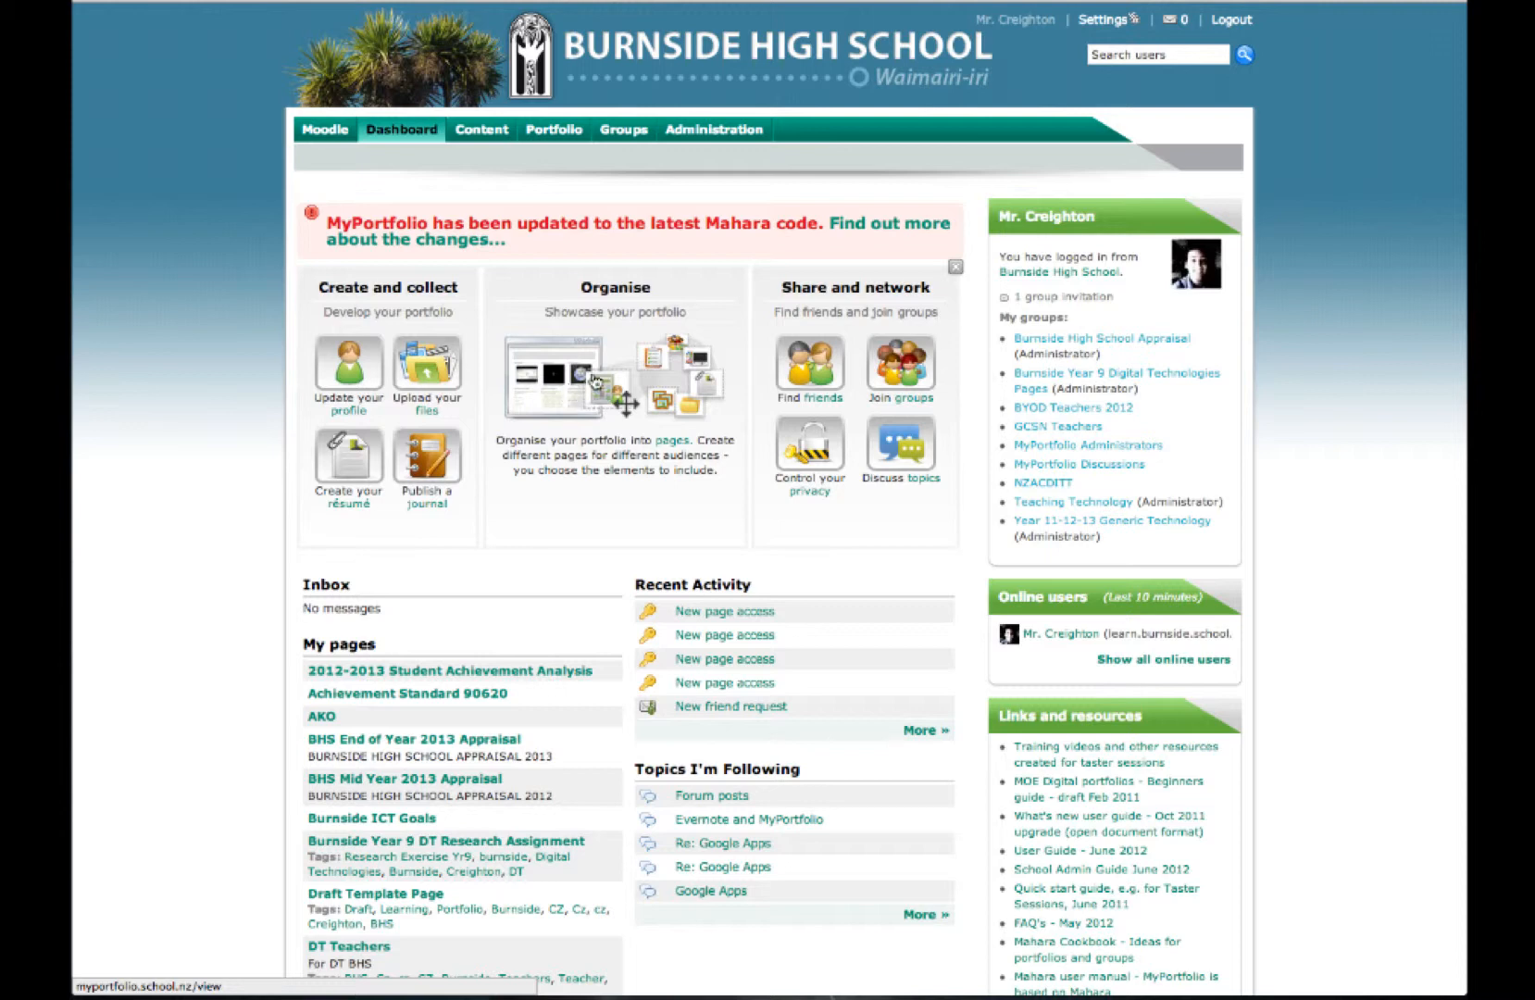
pyautogui.click(555, 132)
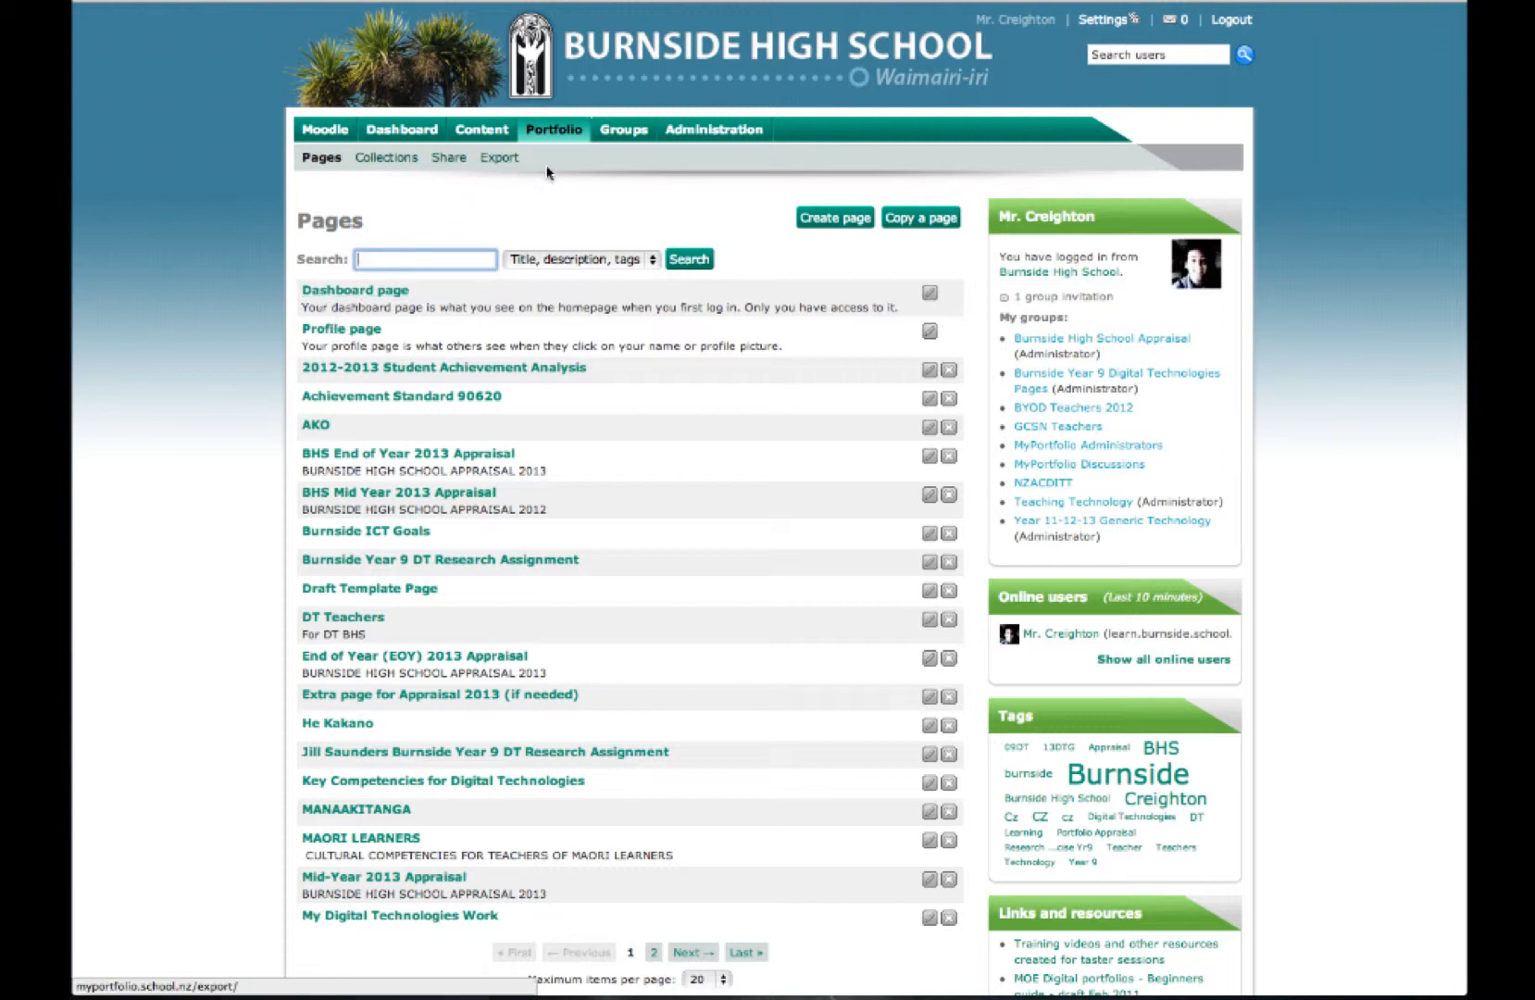
# Step: Search the copyable pages for bhs2013 and copy the entire BHS2013 Portfolio Appraisal Documentation collection
pyautogui.click(921, 222)
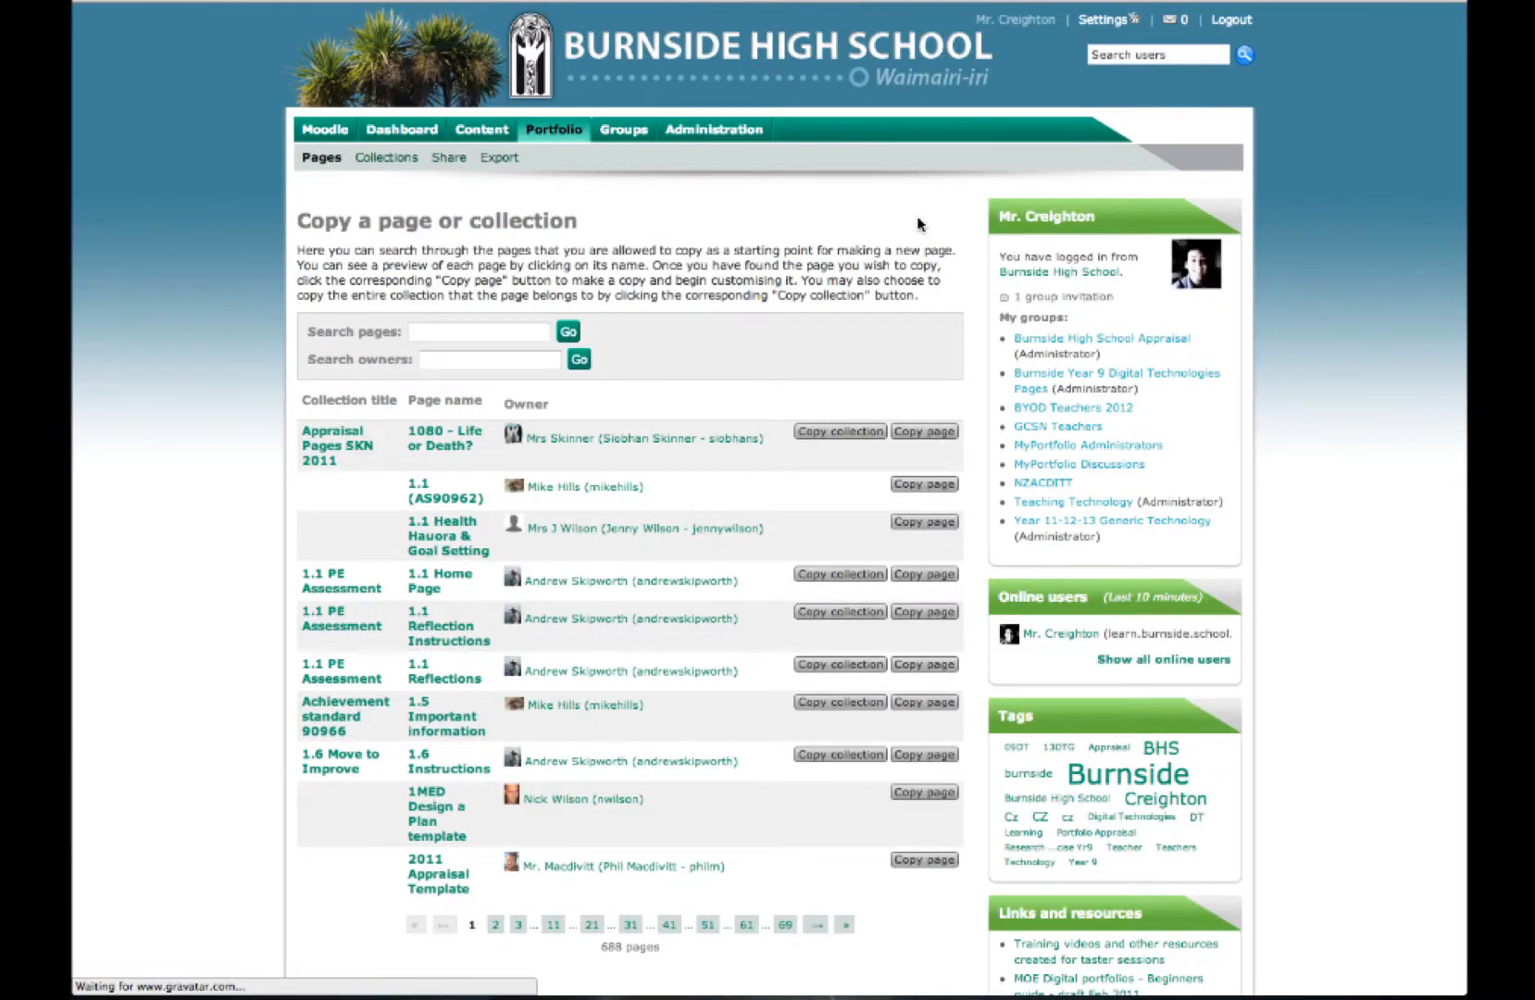
pyautogui.click(429, 333)
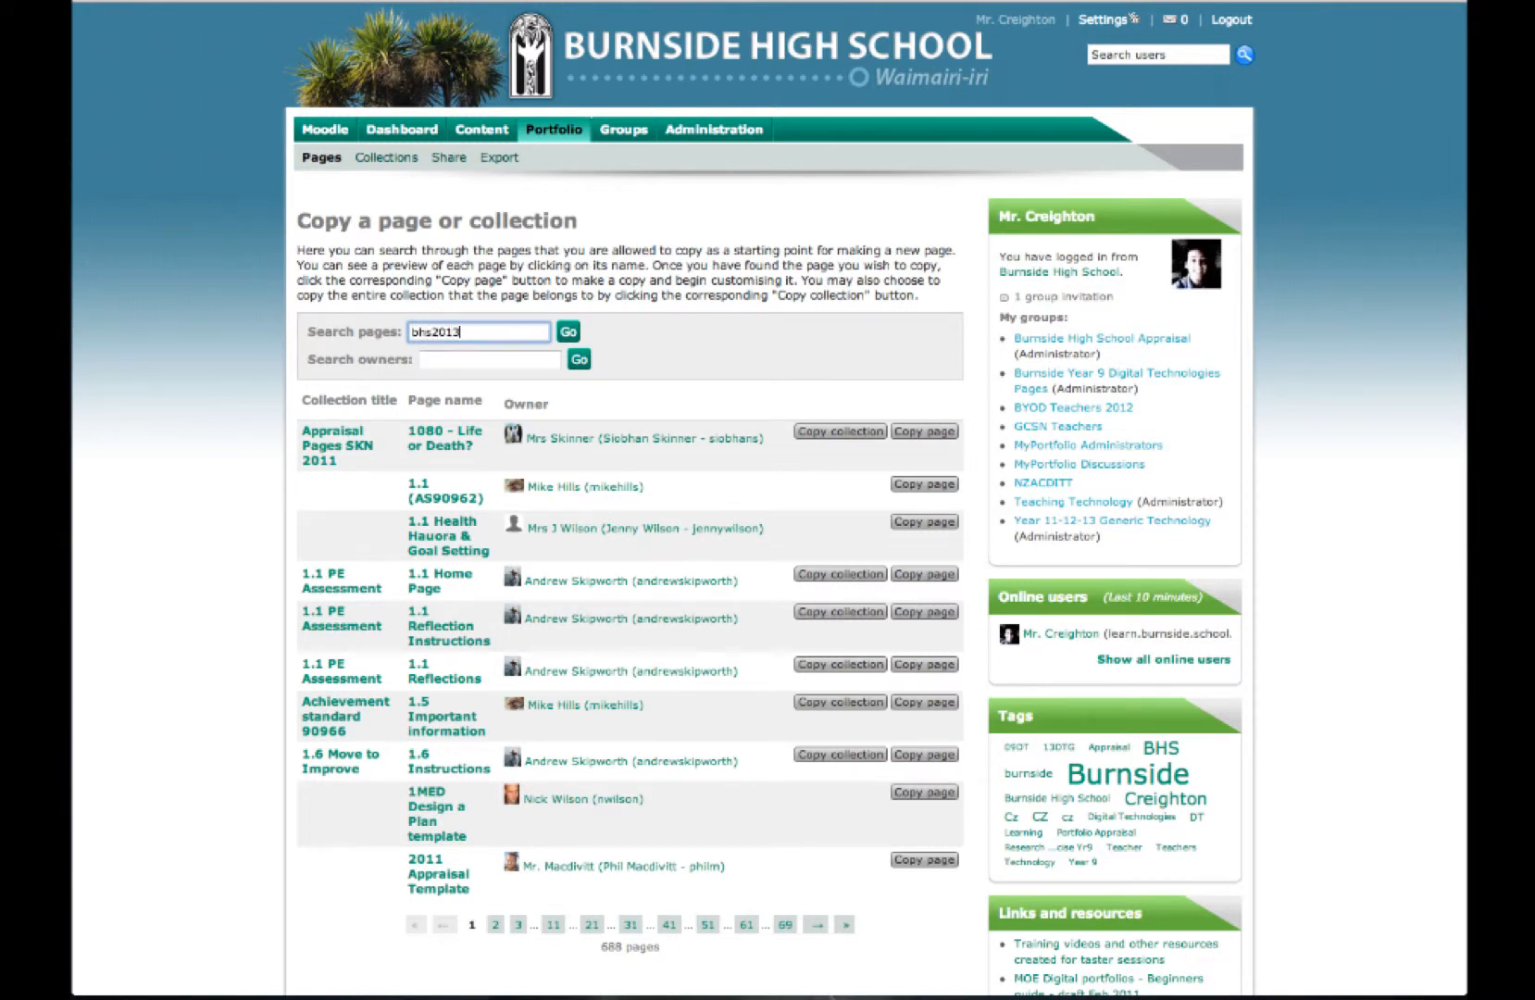
pyautogui.click(569, 333)
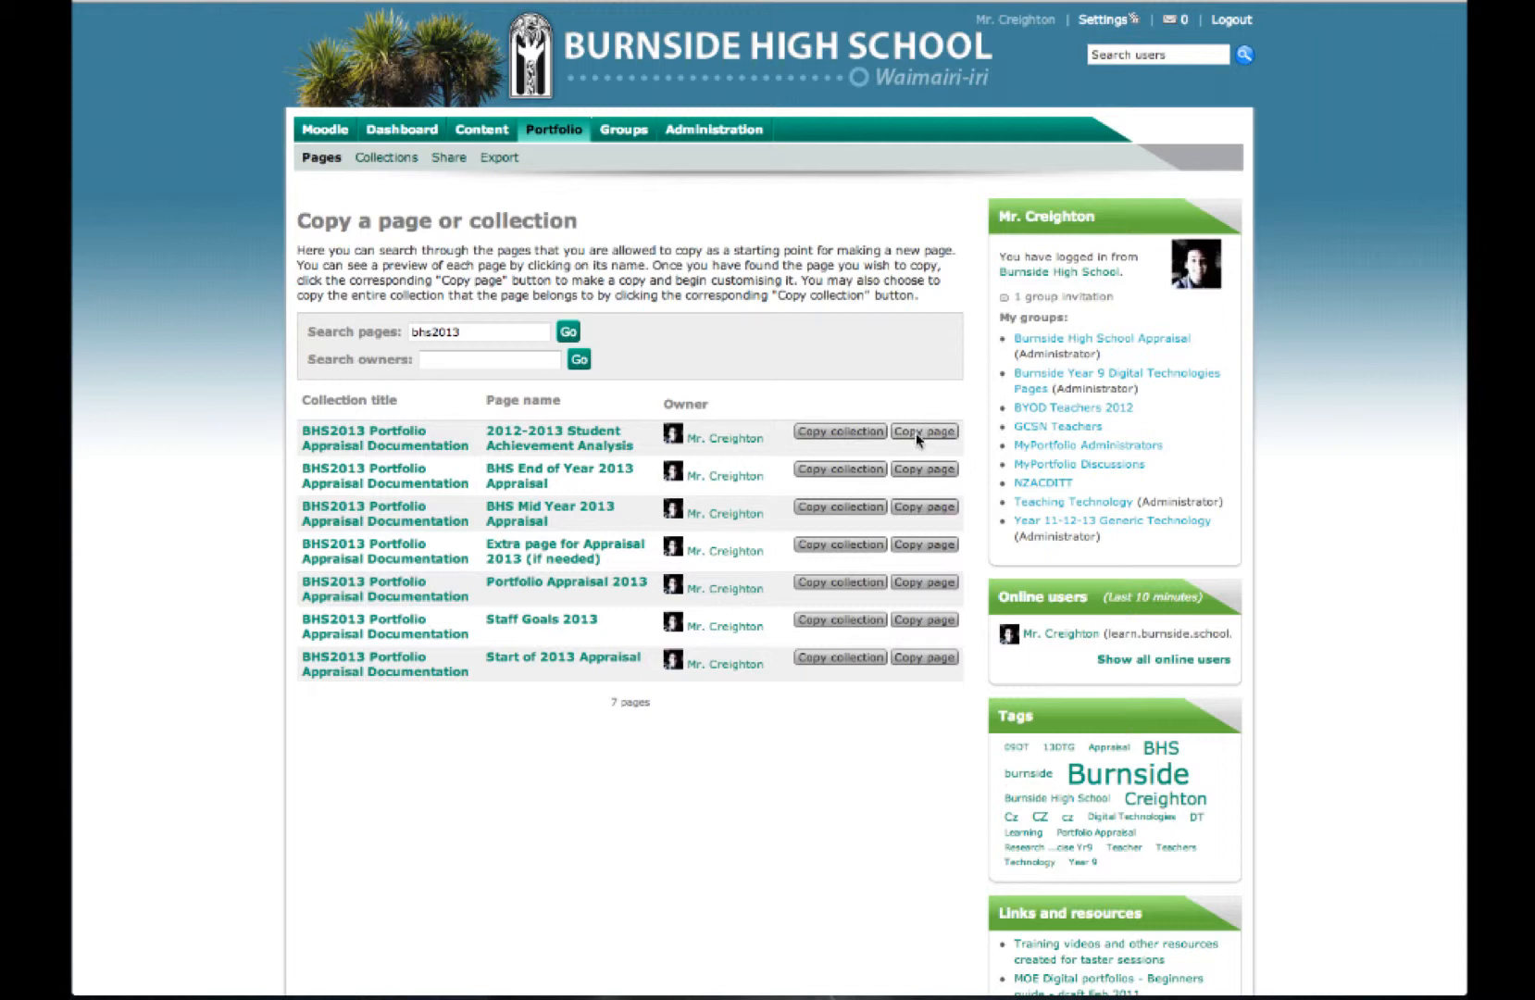
pyautogui.click(838, 437)
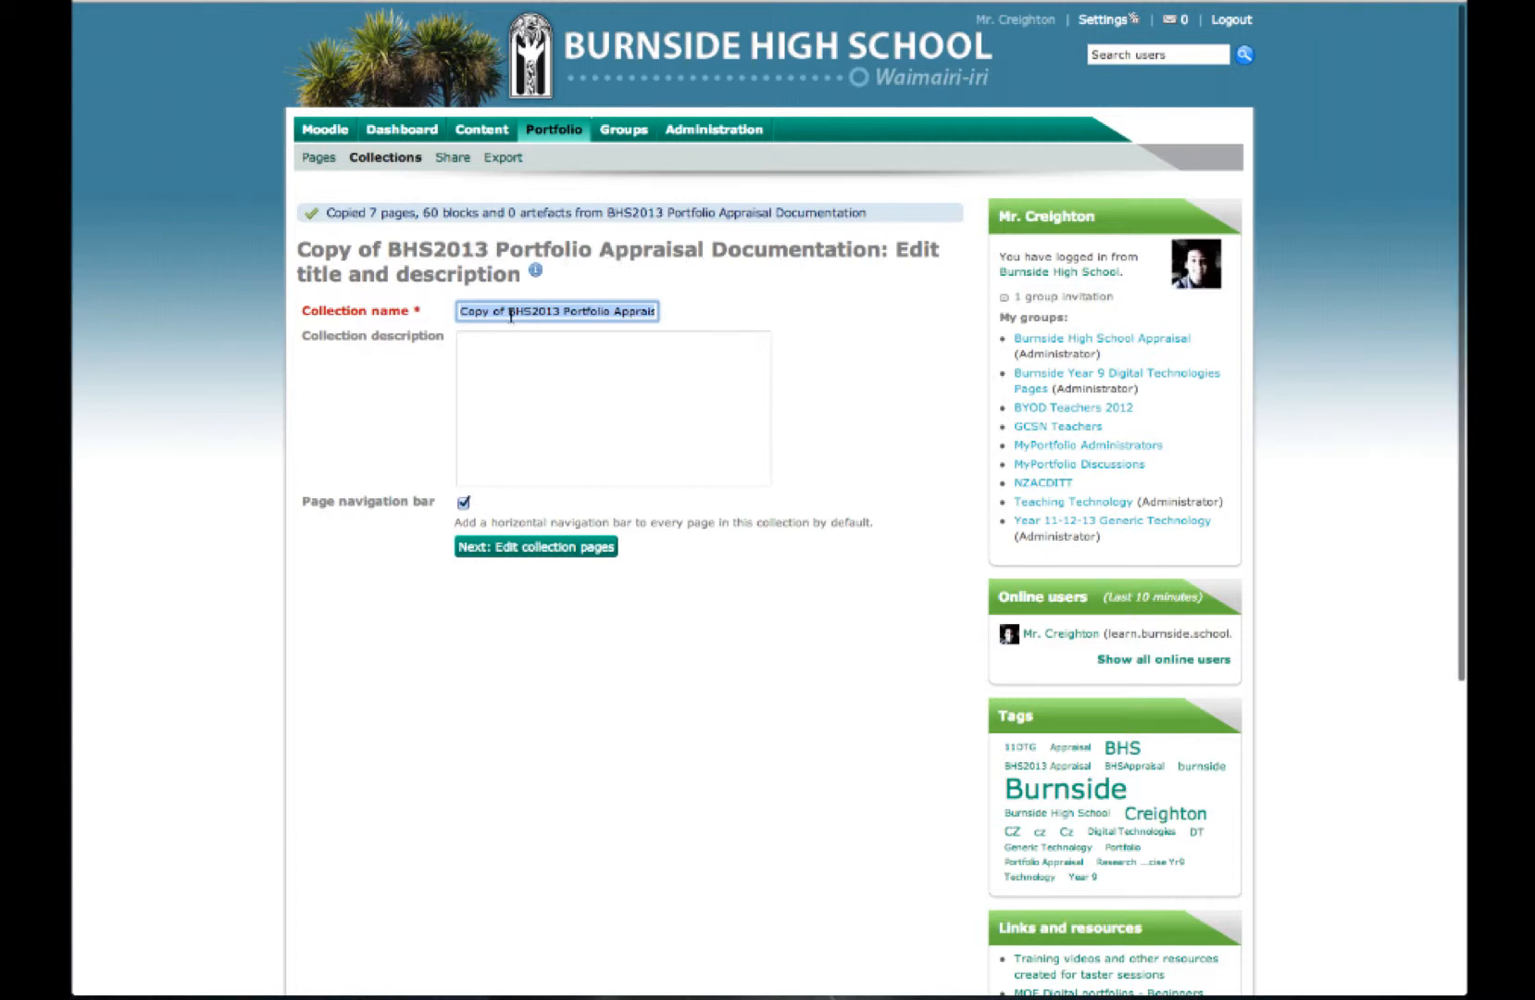
# Step: Rename the copied collection CZJ Appraisal 2013, leave its description empty, and finish the collection setup without adding pages
pyautogui.moveTo(460, 312); pyautogui.dragTo(556, 312)
pyautogui.press('BackSpace')
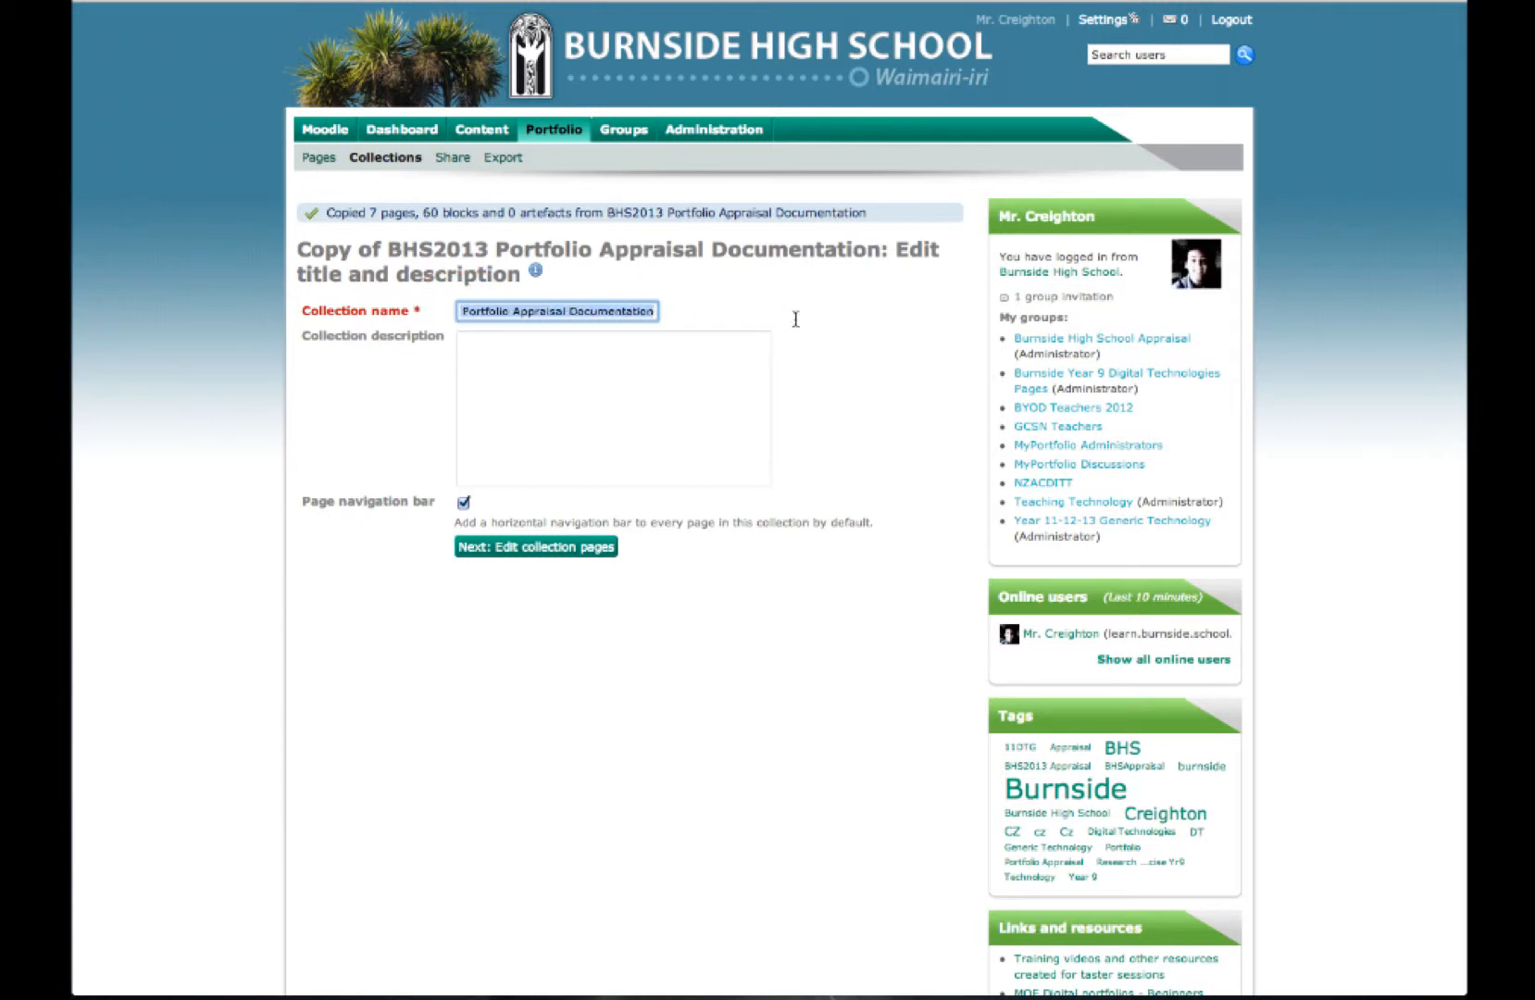
pyautogui.write('CZJ Appraisal 2013')
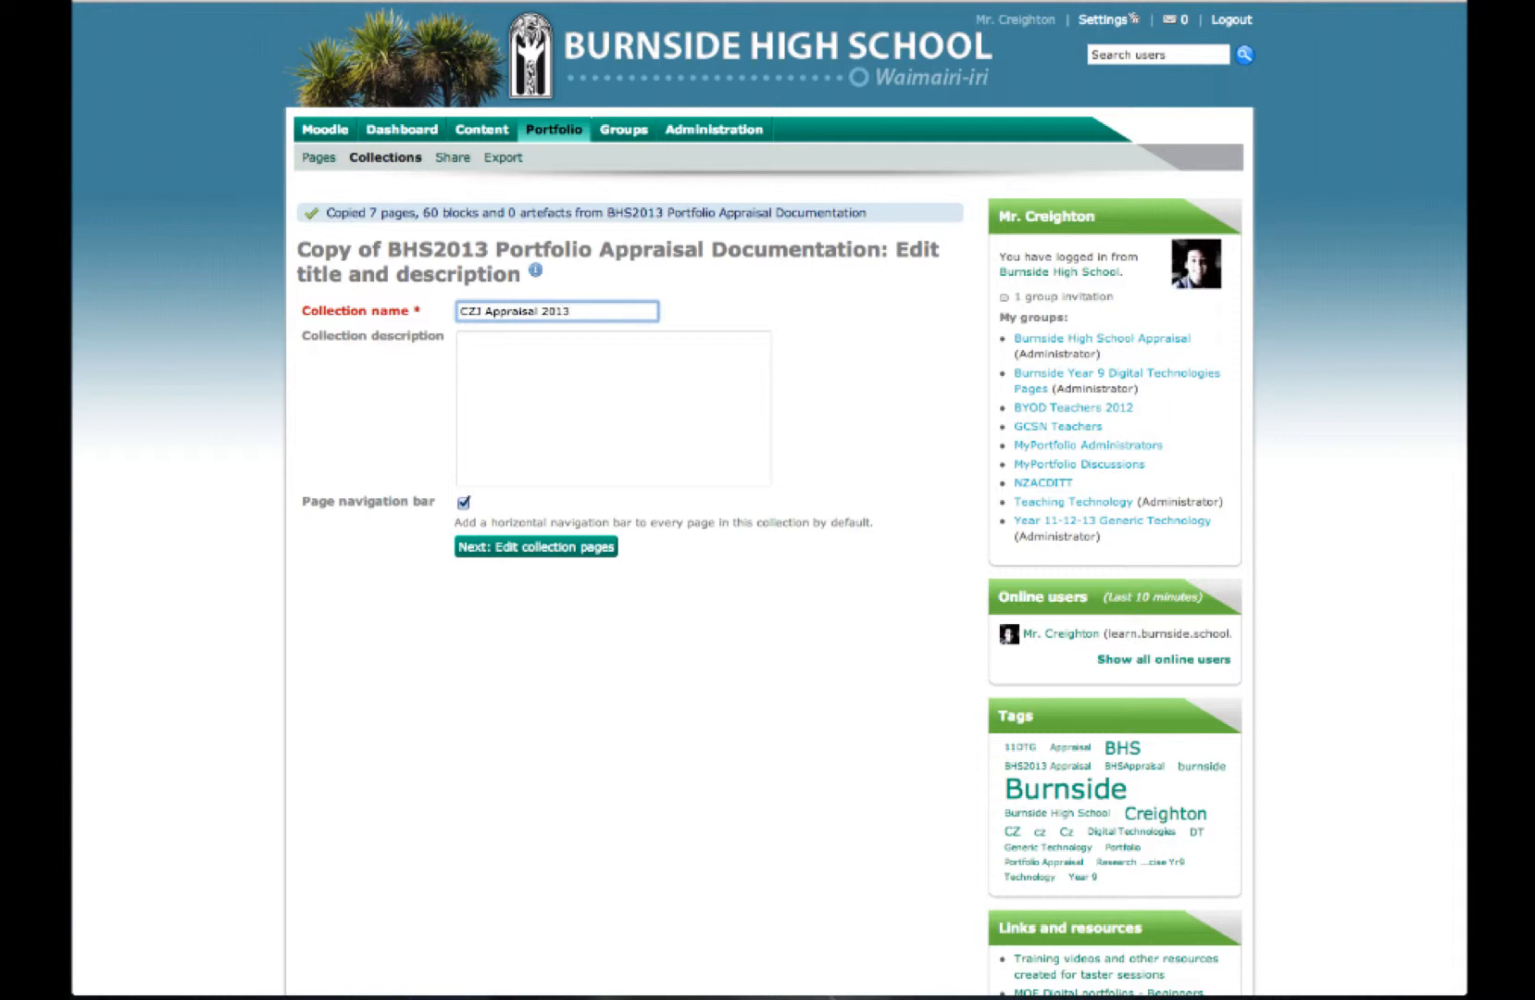
pyautogui.click(486, 352)
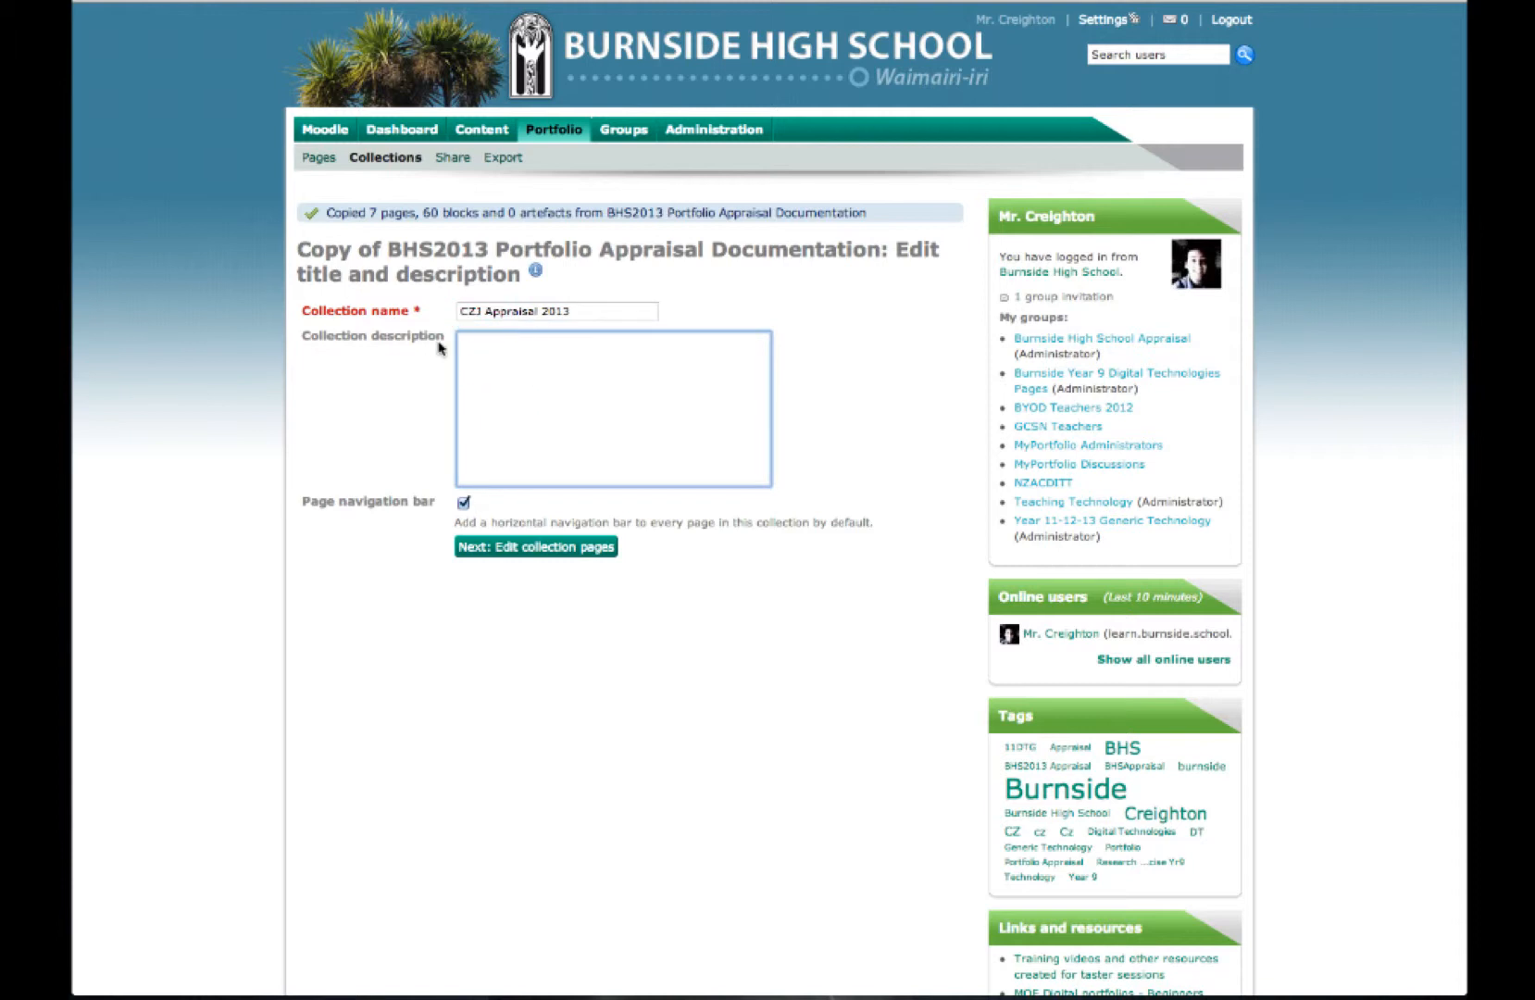
pyautogui.click(541, 547)
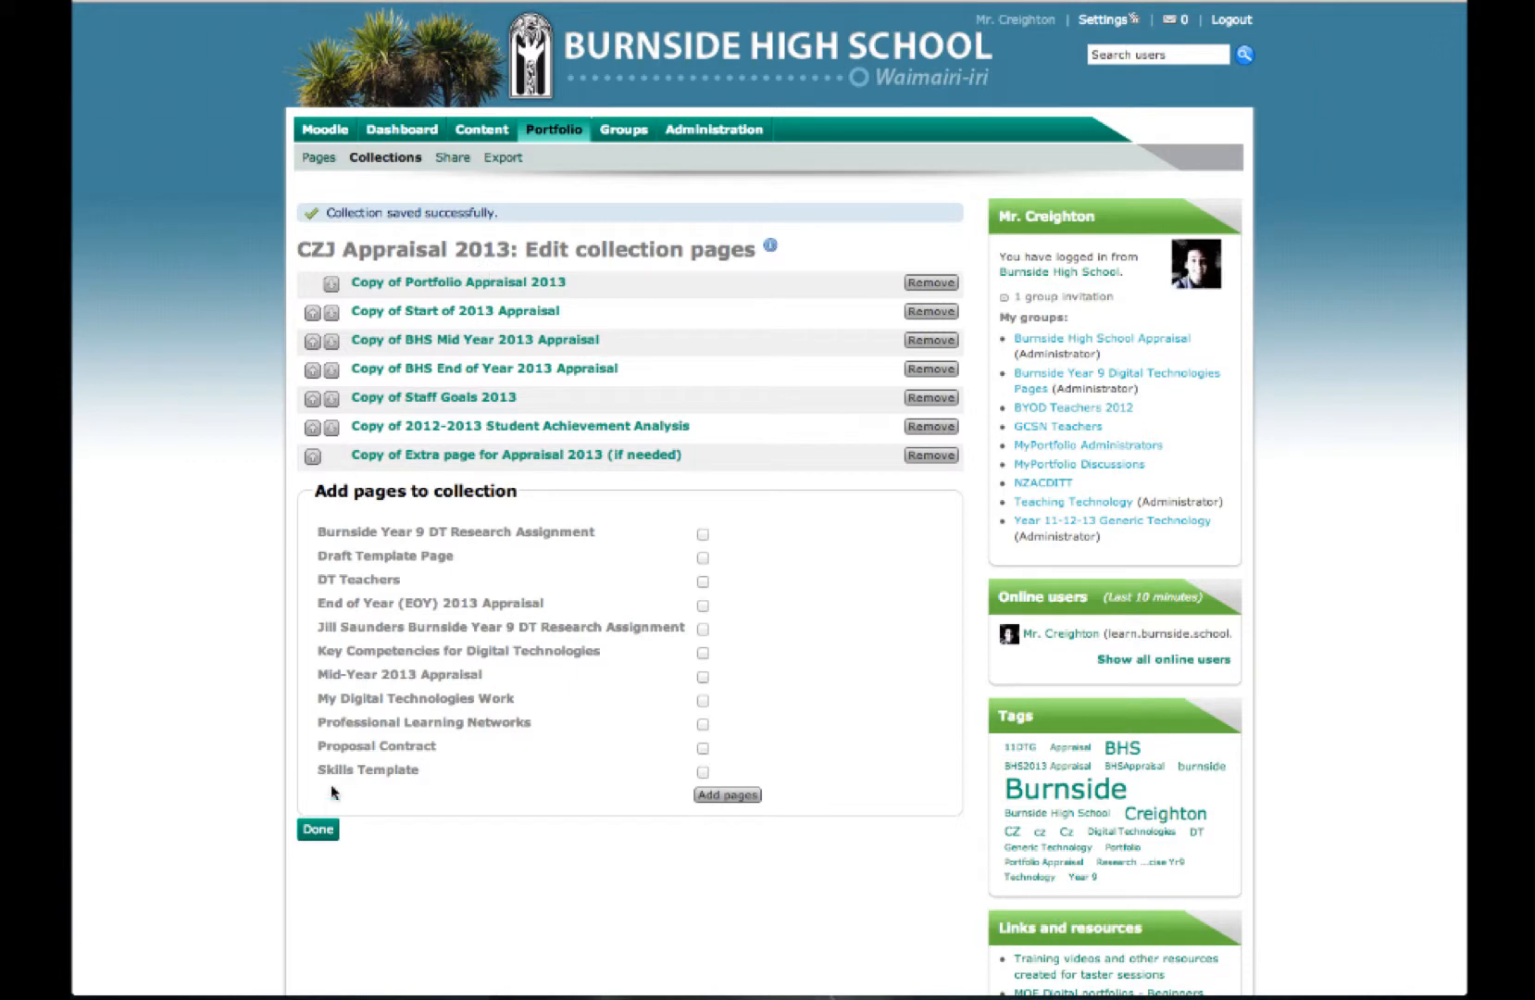
pyautogui.click(324, 830)
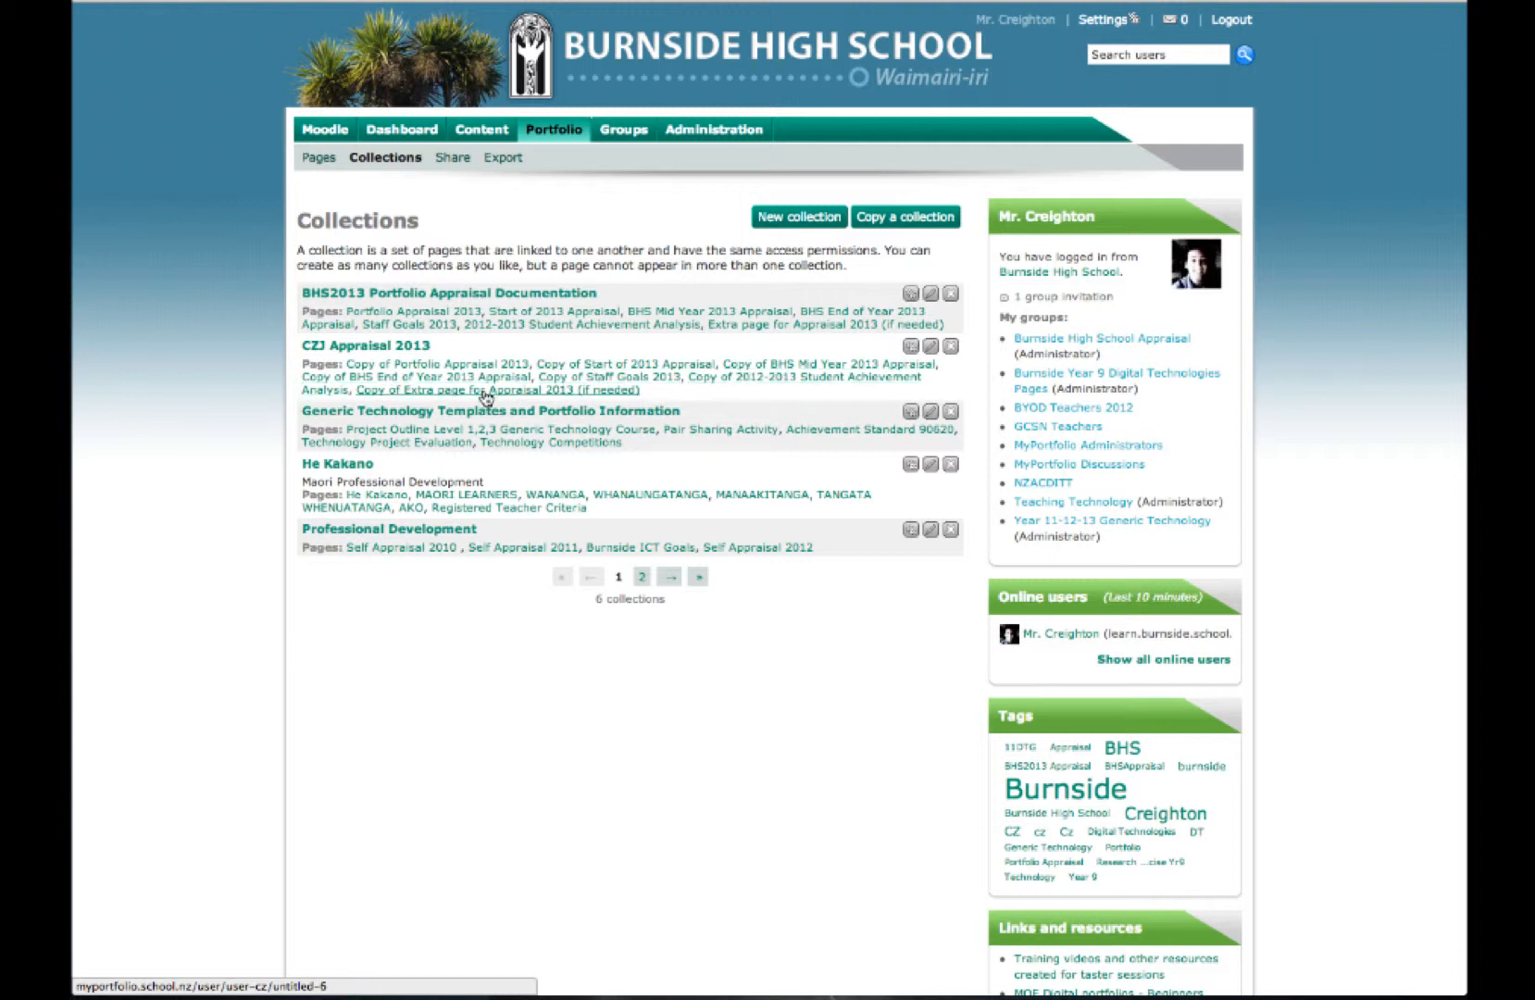
# Step: Open the CZJ Appraisal 2013 collection, read through its Portfolio Appraisal instructions page, and expand the navigation to list every page
pyautogui.click(373, 351)
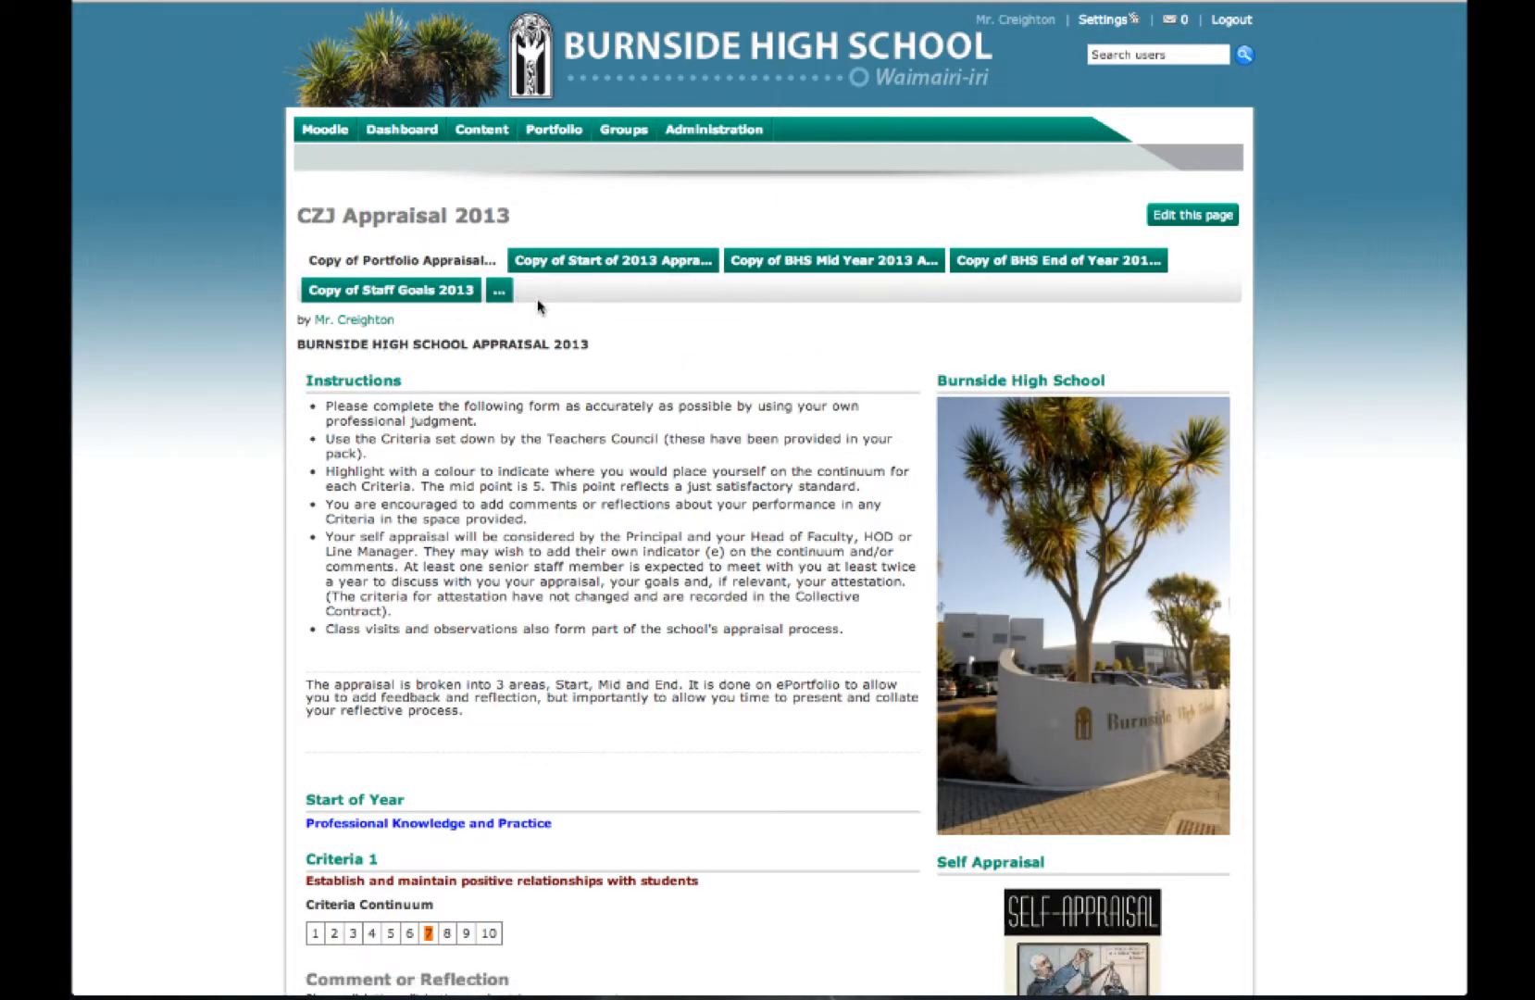
pyautogui.scroll(-2, 538, 307)
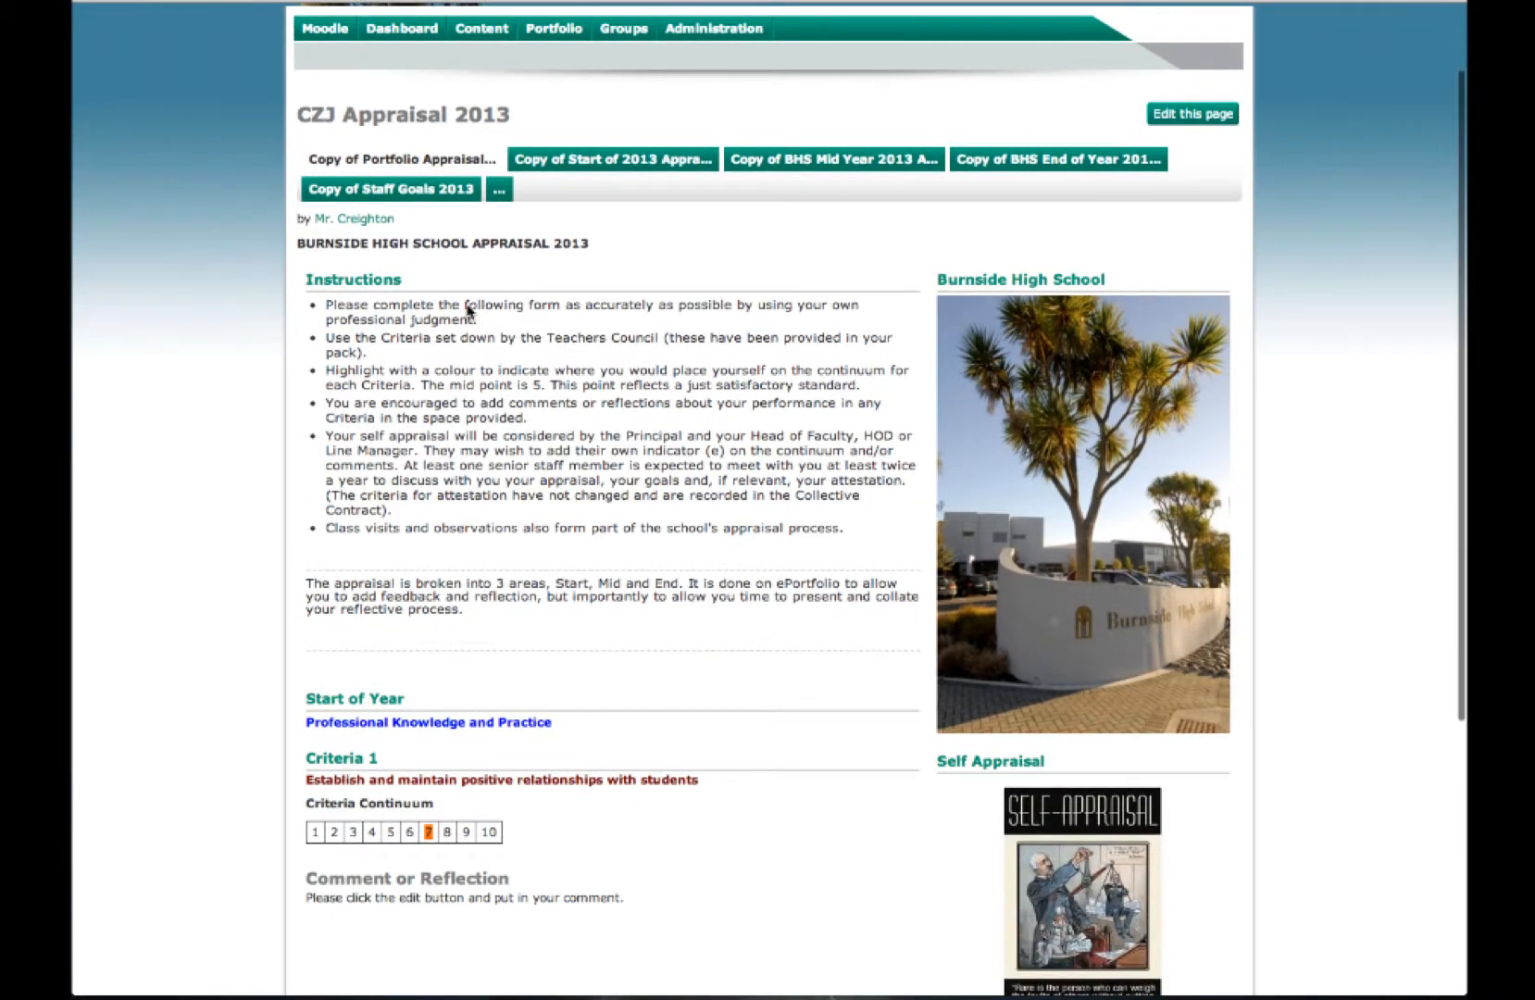
pyautogui.scroll(-6, 435, 408)
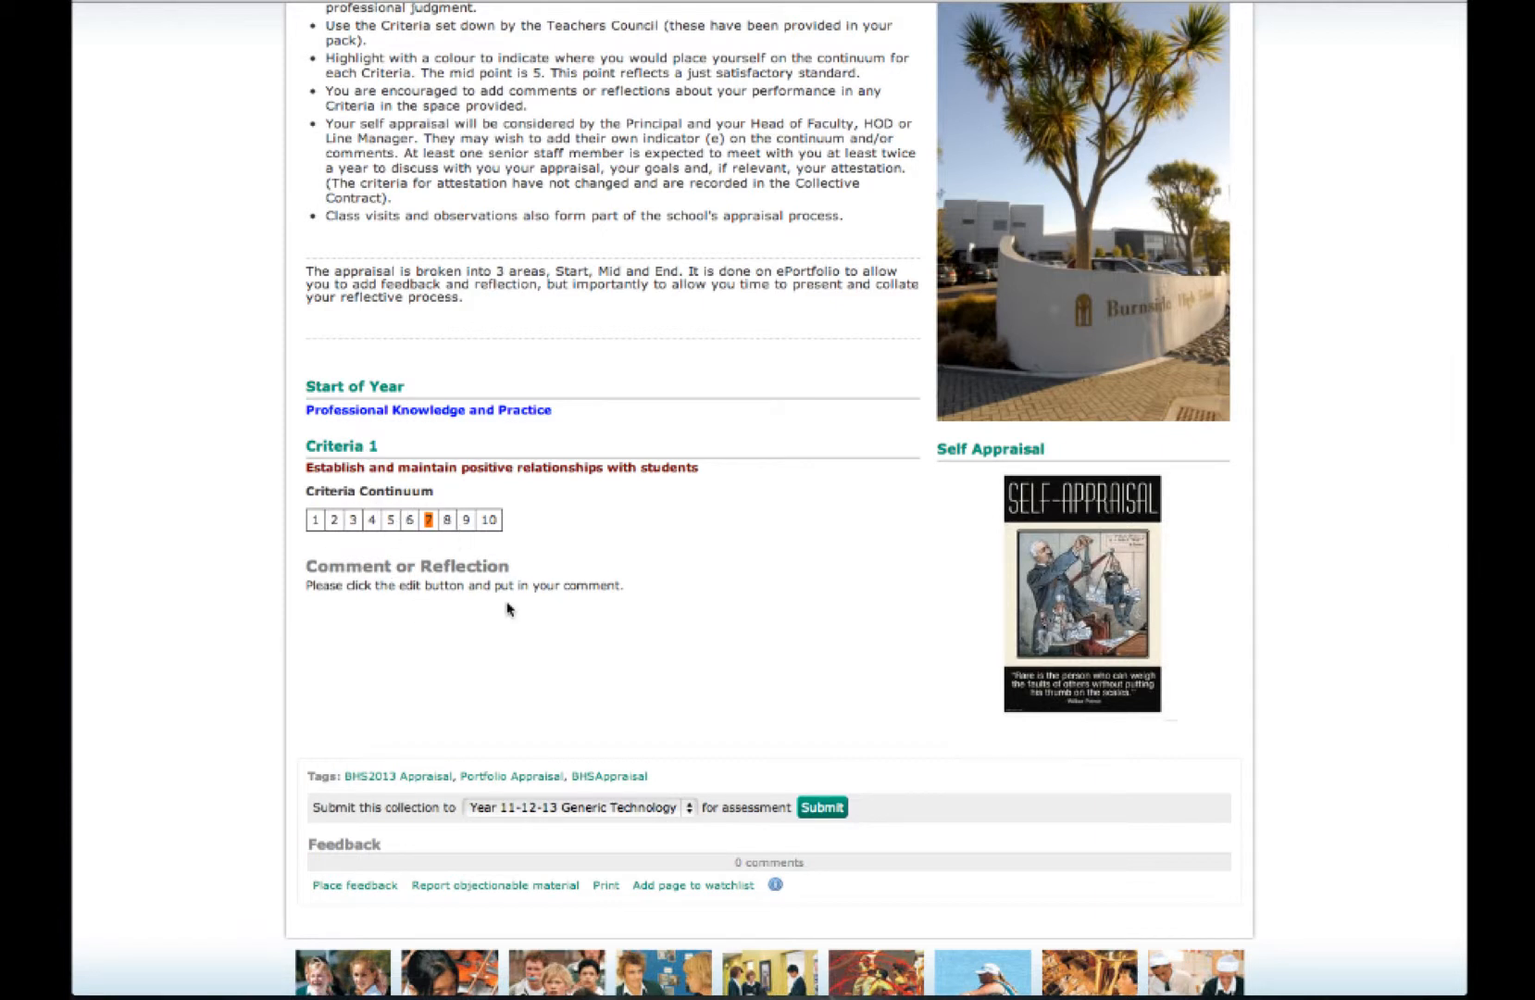
pyautogui.scroll(5, 506, 608)
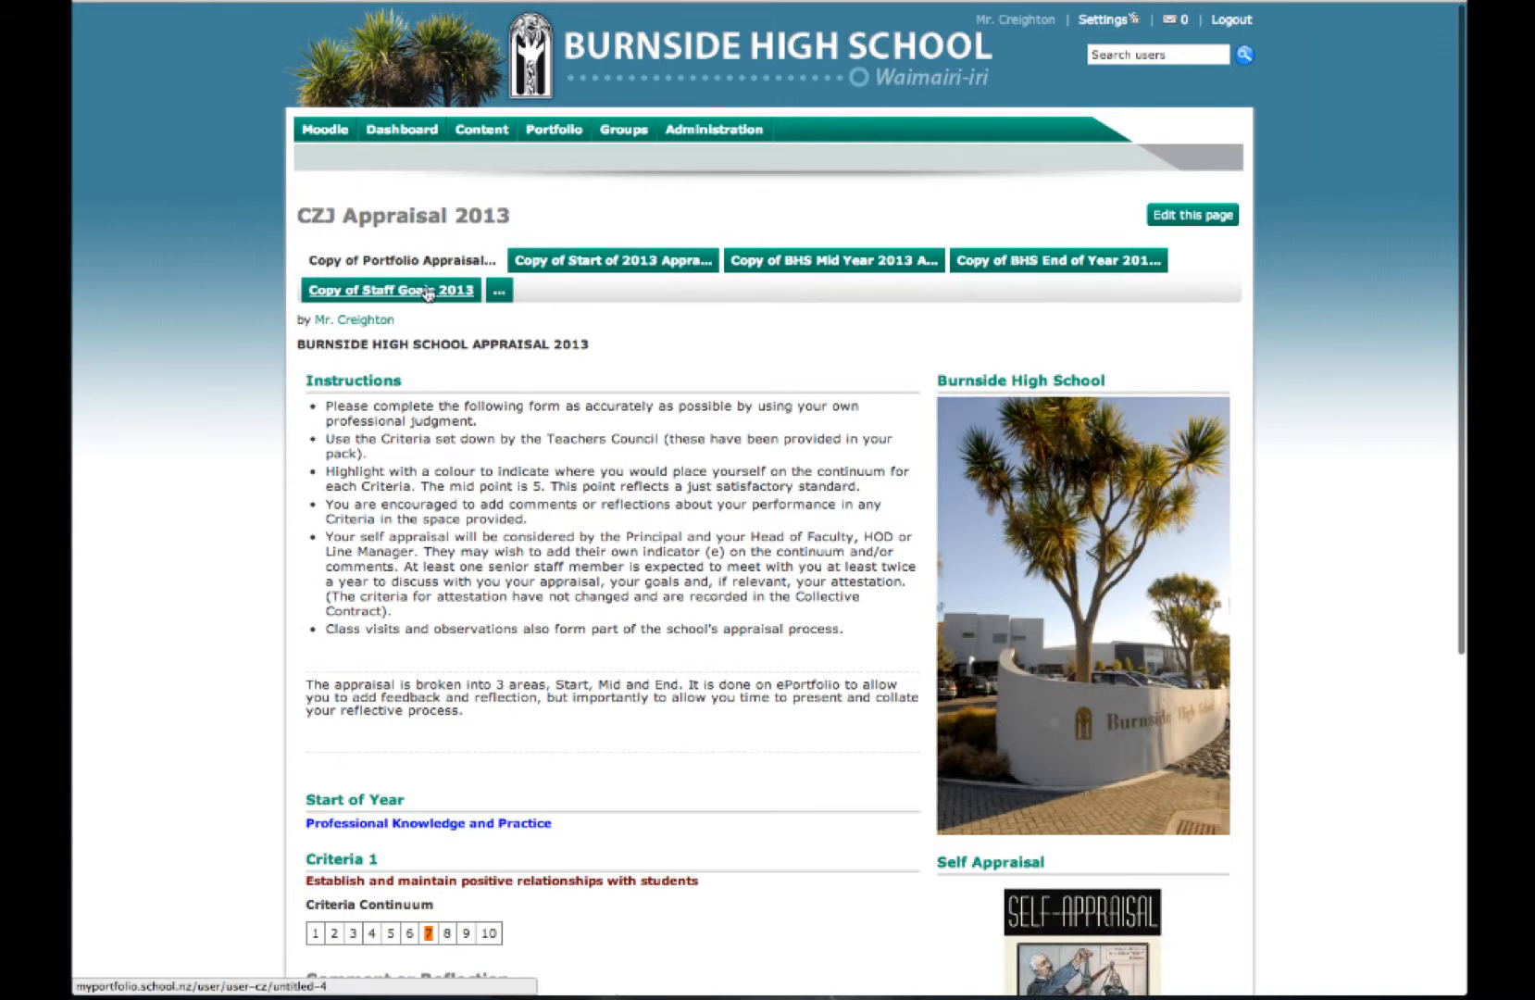
pyautogui.click(498, 291)
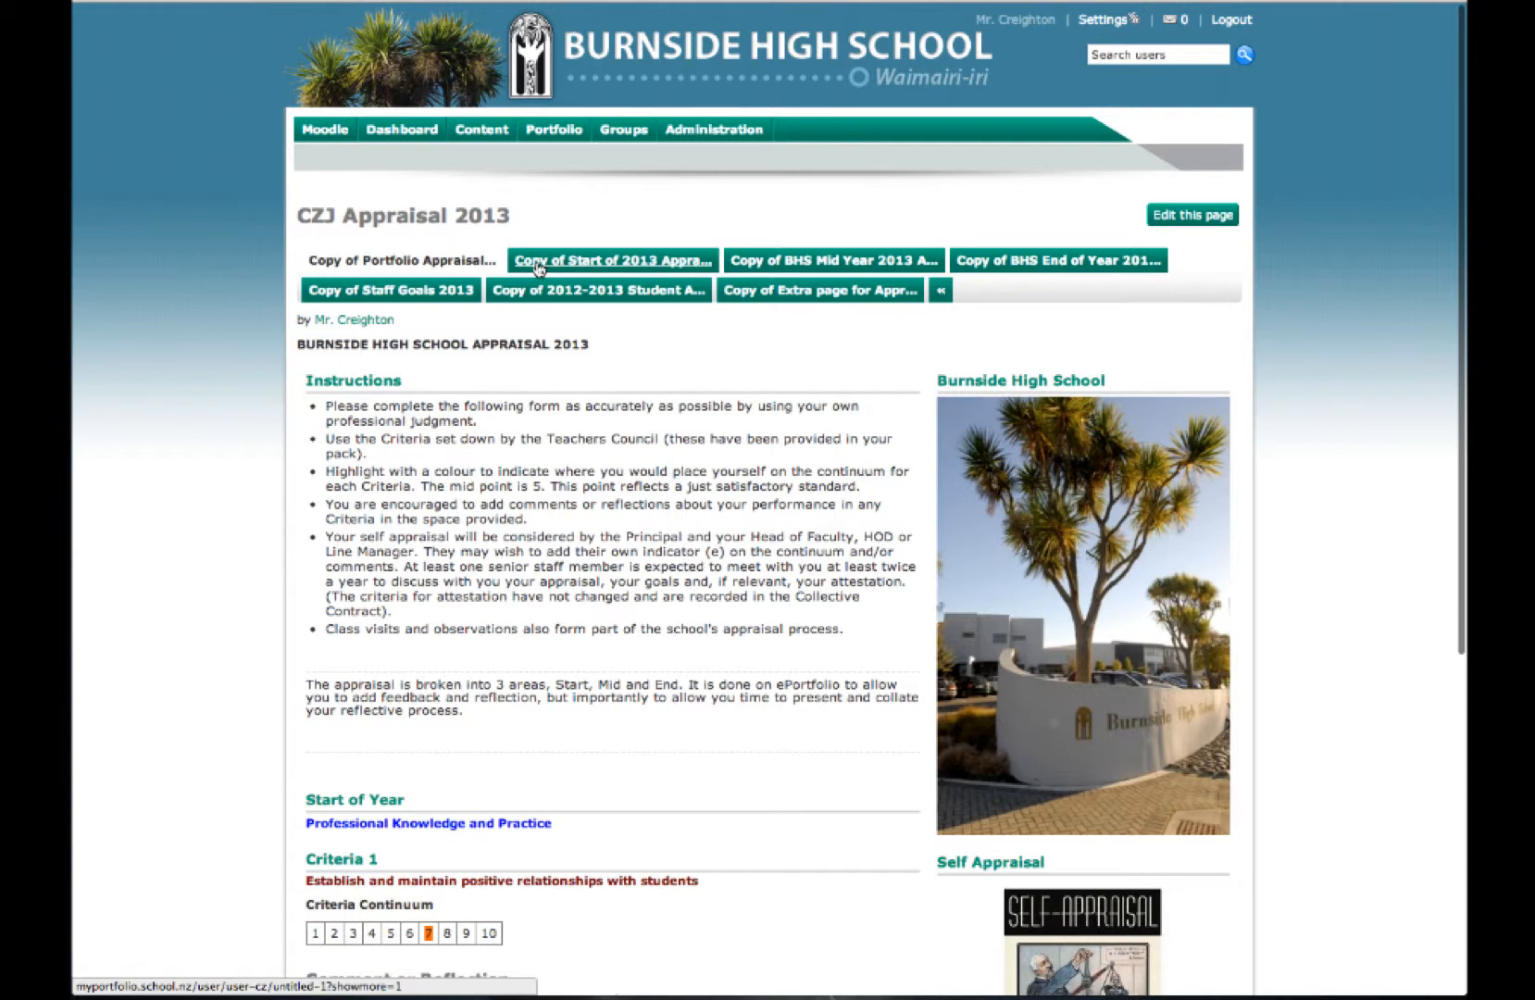
# Step: Open the Copy of Start of 2013 Appraisal page and examine its teacher information, criteria continuums and comment sections
pyautogui.click(618, 265)
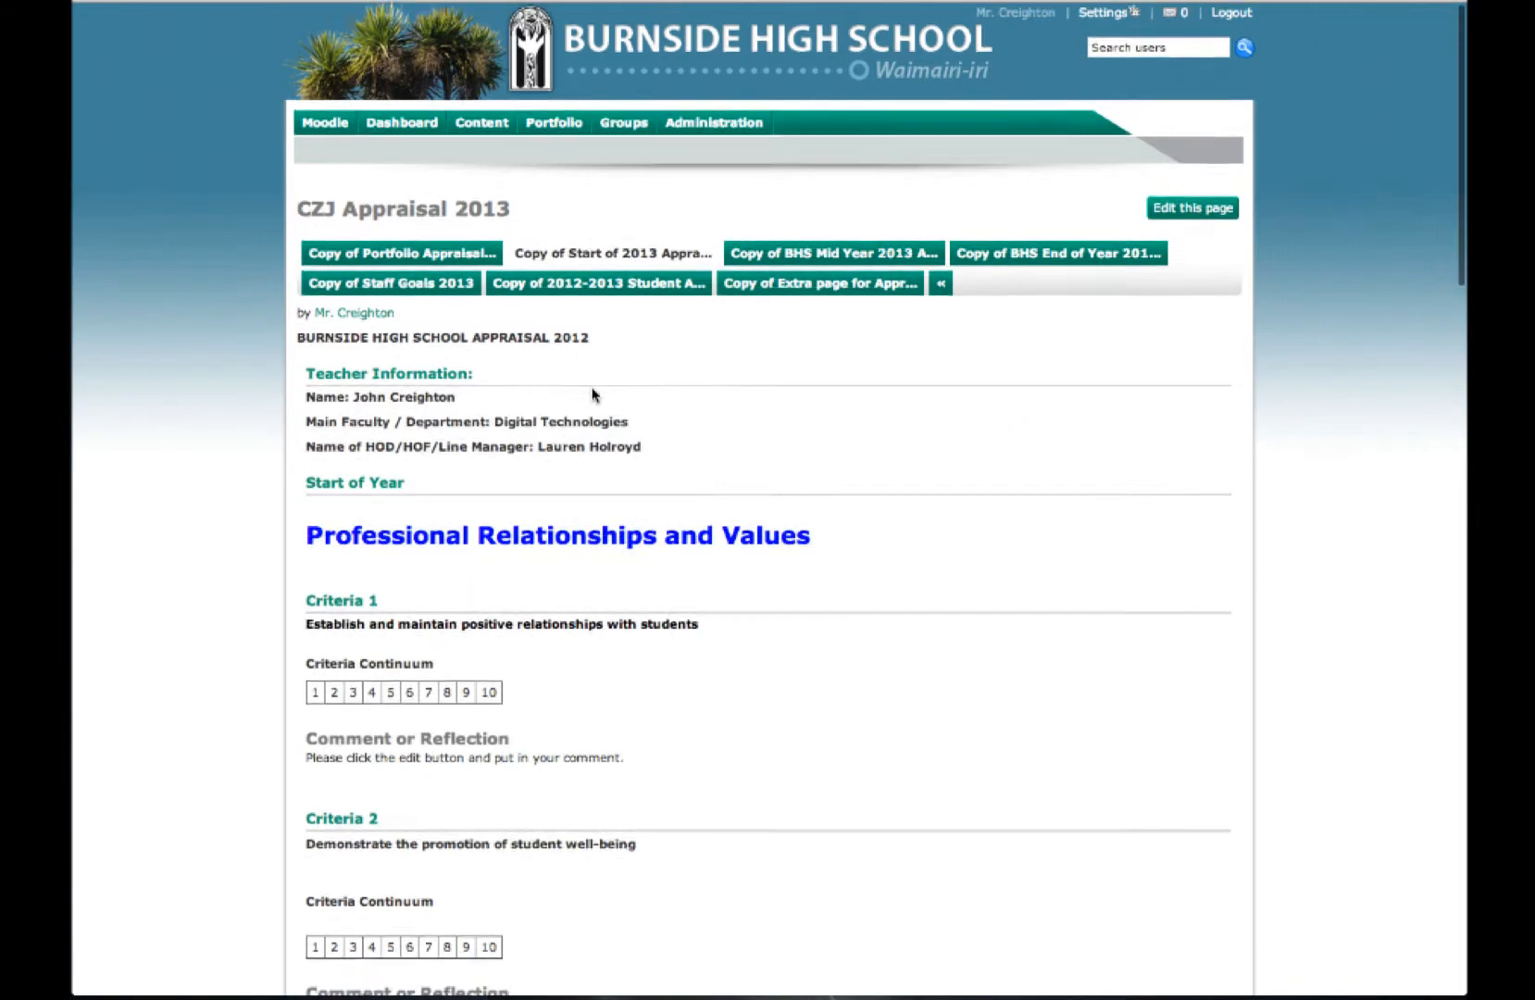
pyautogui.scroll(-3, 593, 394)
pyautogui.scroll(1, 593, 389)
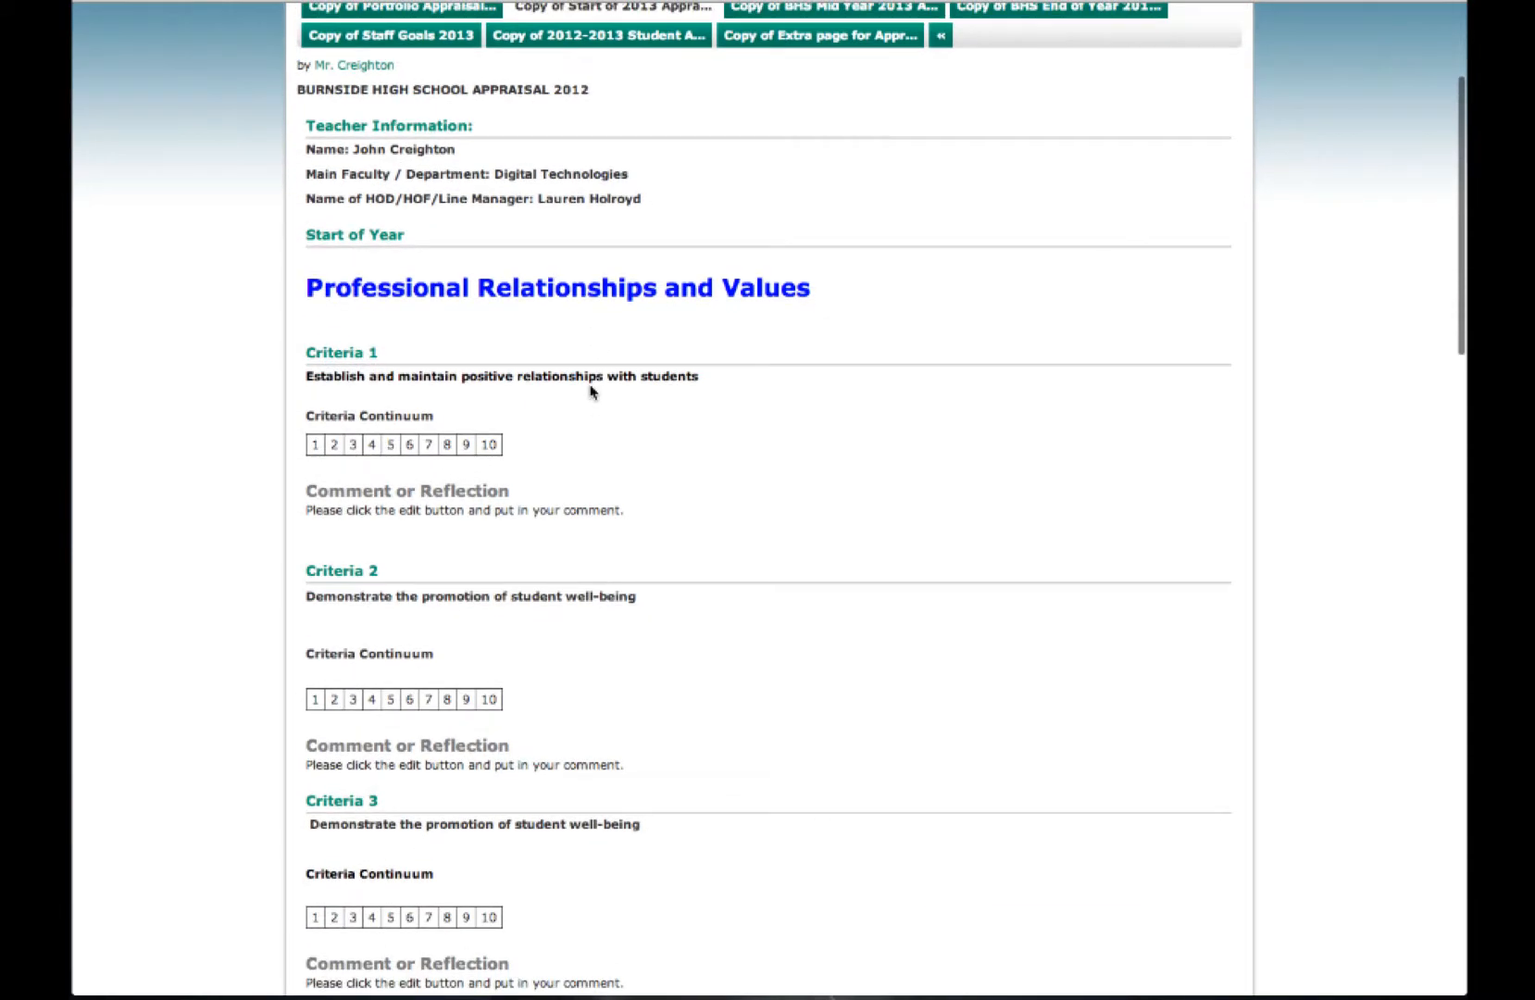
pyautogui.scroll(2, 590, 391)
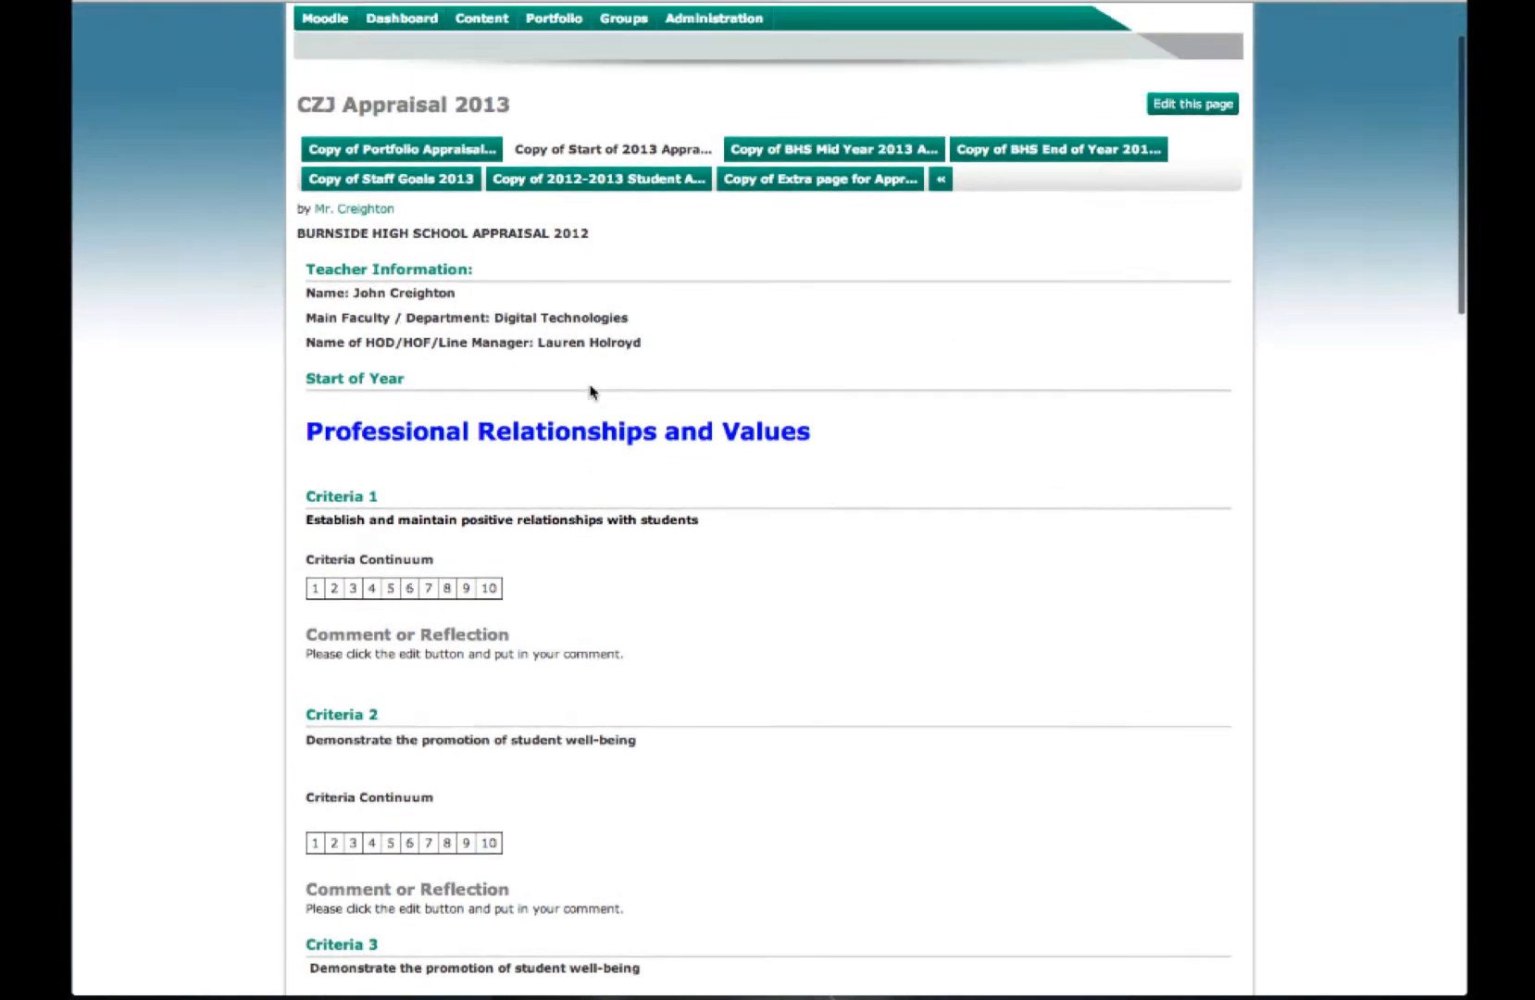
pyautogui.scroll(-3, 591, 391)
pyautogui.scroll(5, 590, 391)
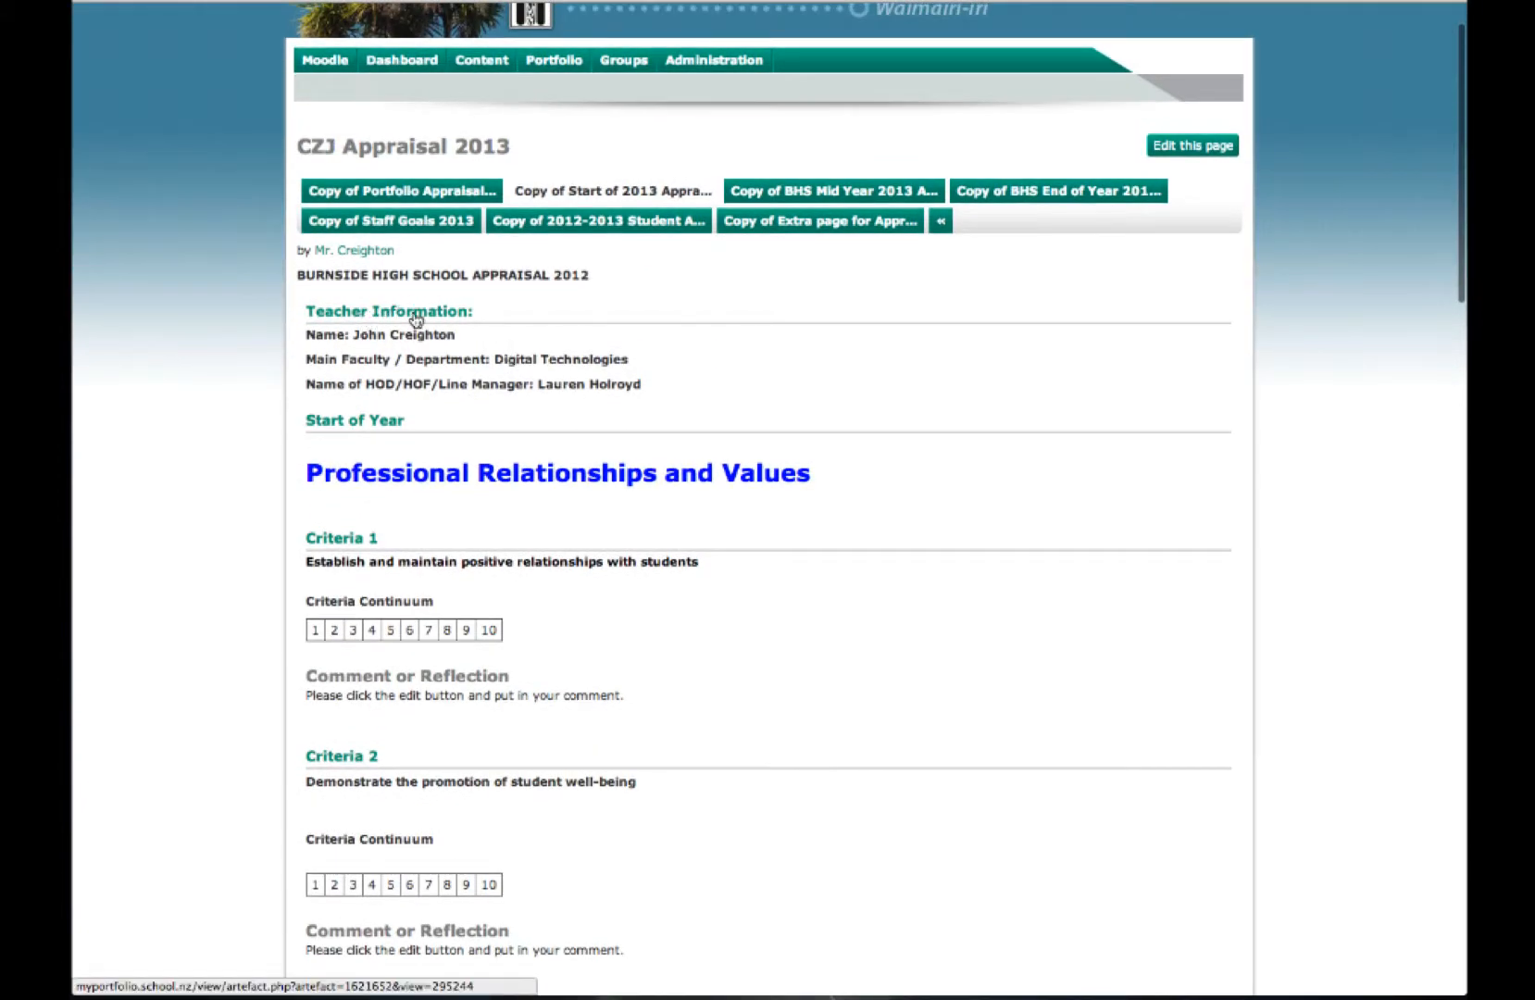
pyautogui.scroll(-4, 436, 417)
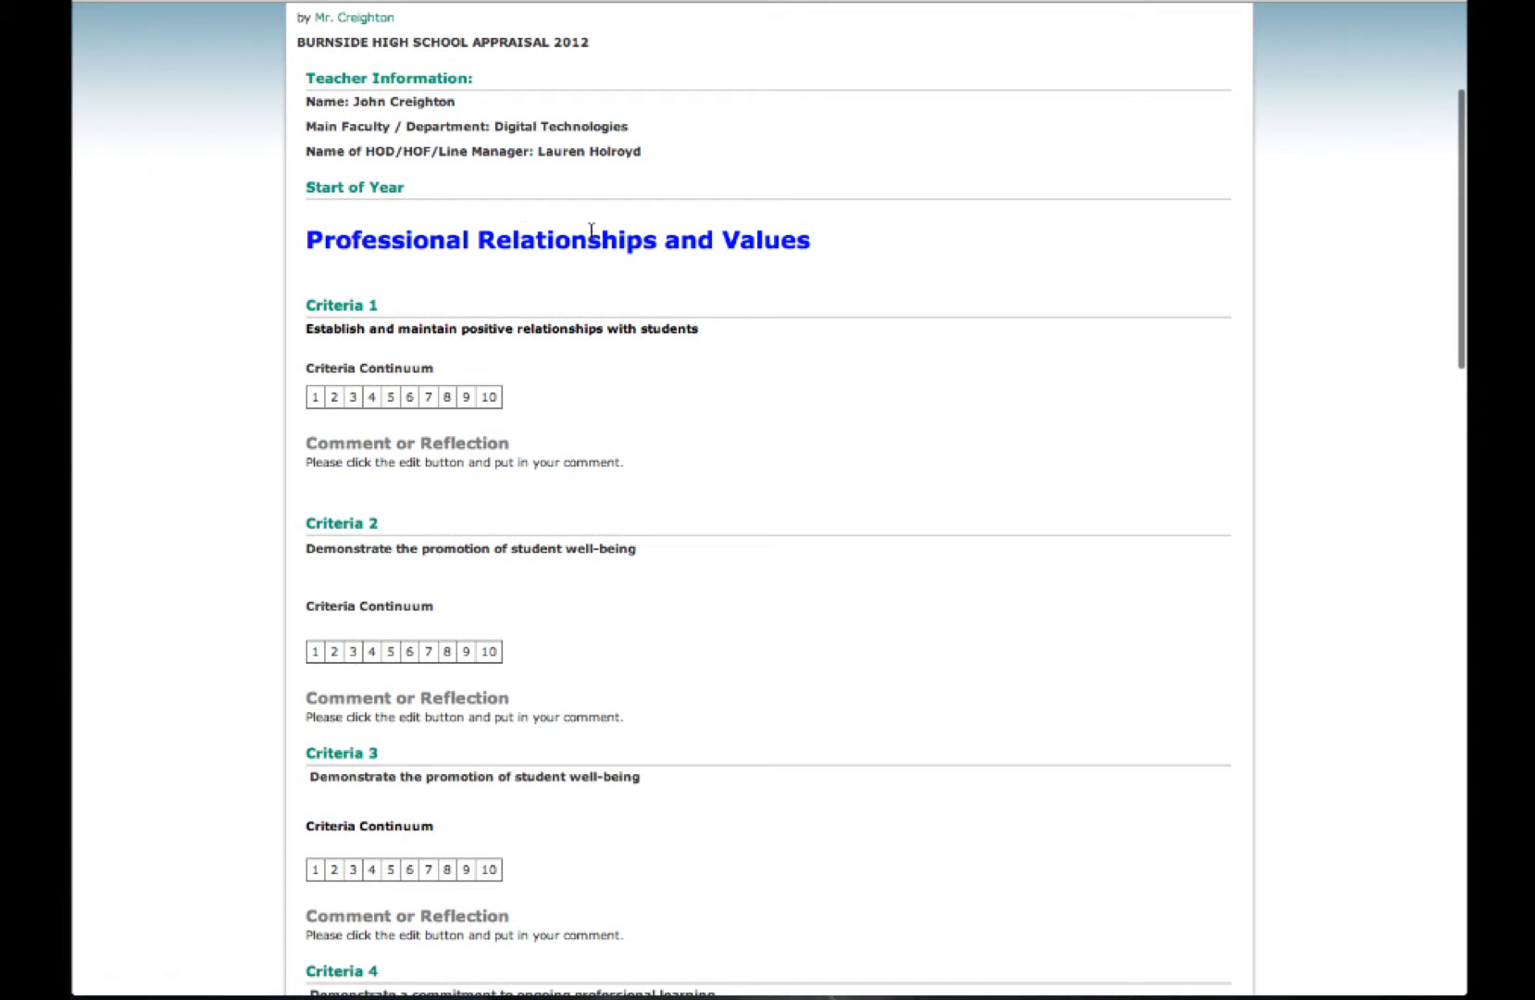
pyautogui.scroll(-4, 454, 335)
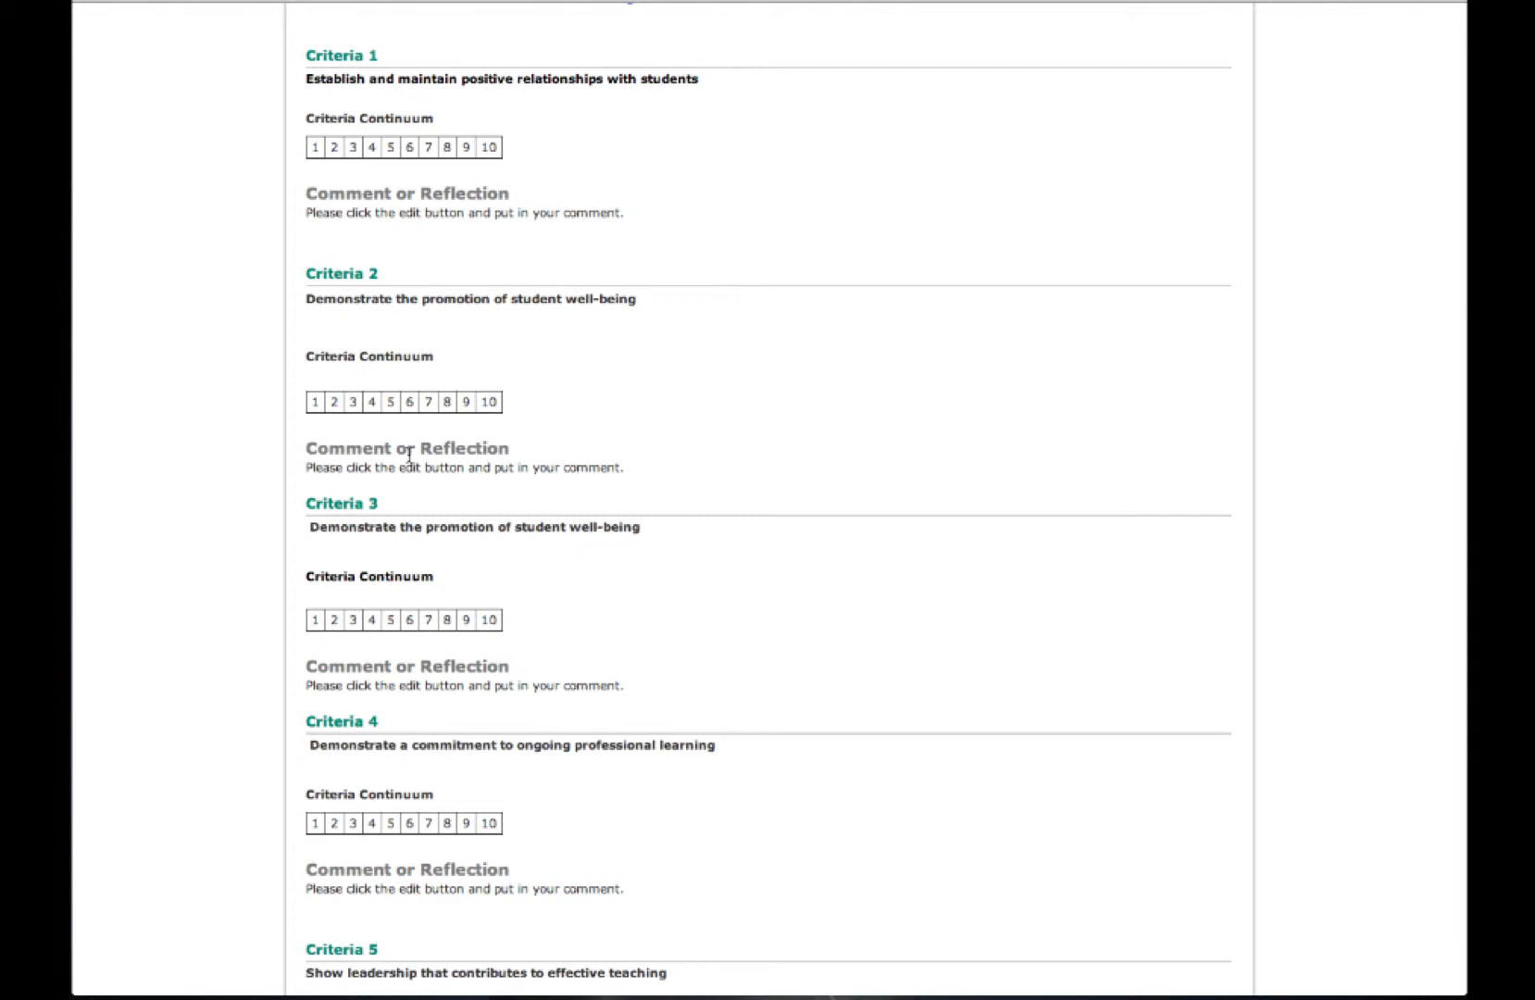
pyautogui.scroll(-1, 410, 459)
pyautogui.scroll(10, 411, 456)
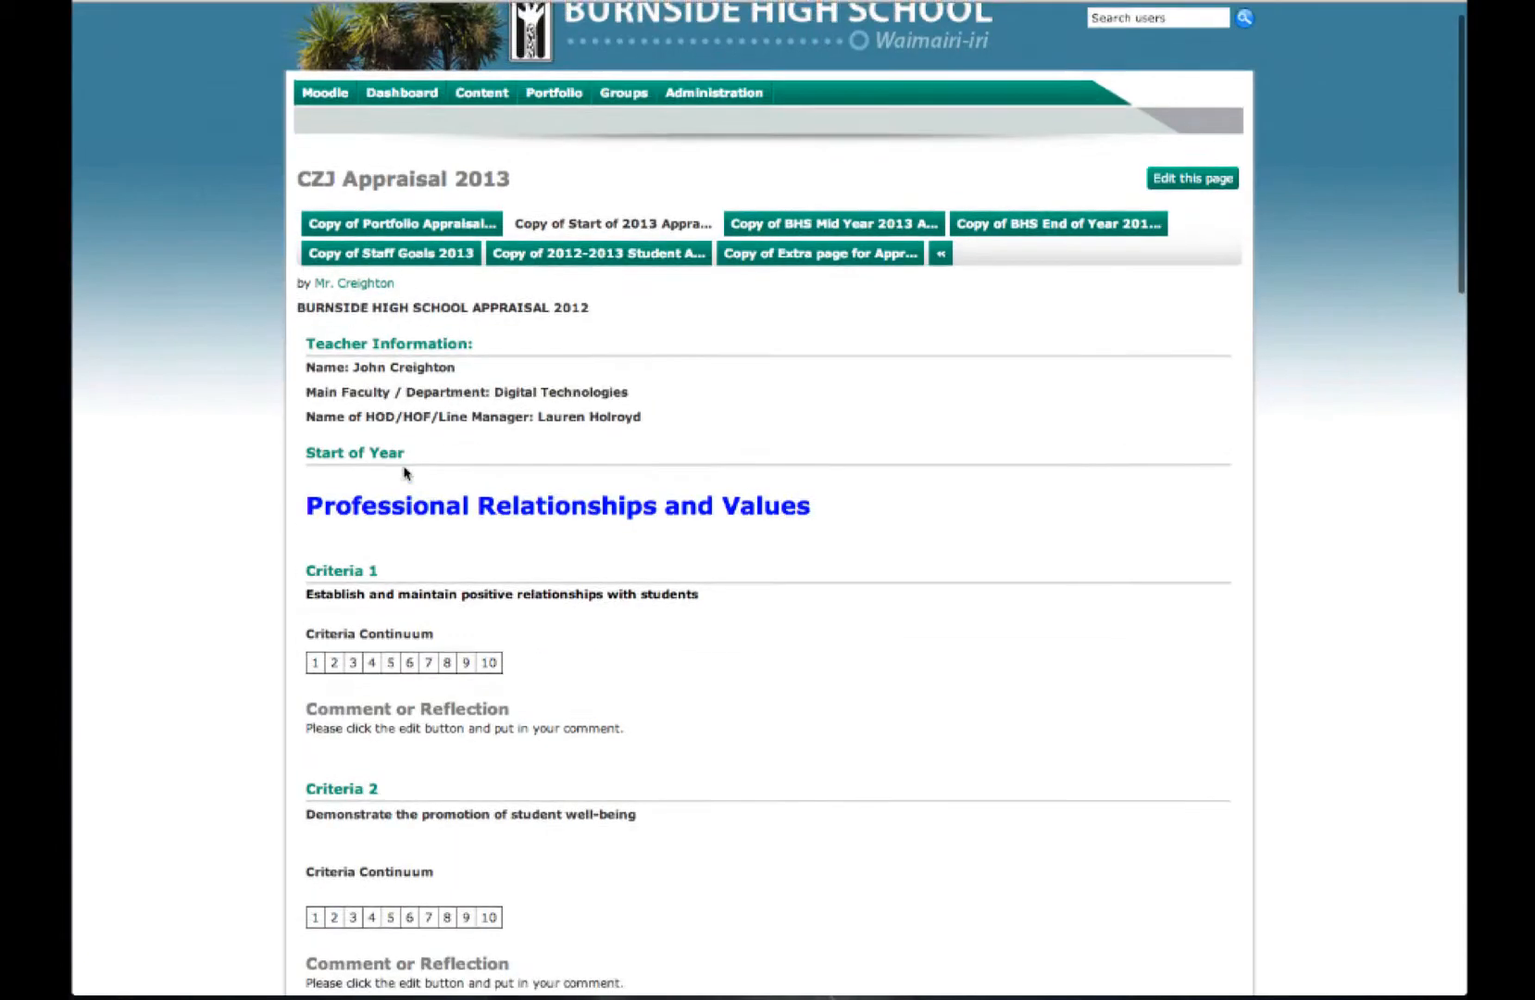
# Step: Open the Copy of Start of 2013 Appraisal page for content editing and look over its editable blocks
pyautogui.click(1194, 205)
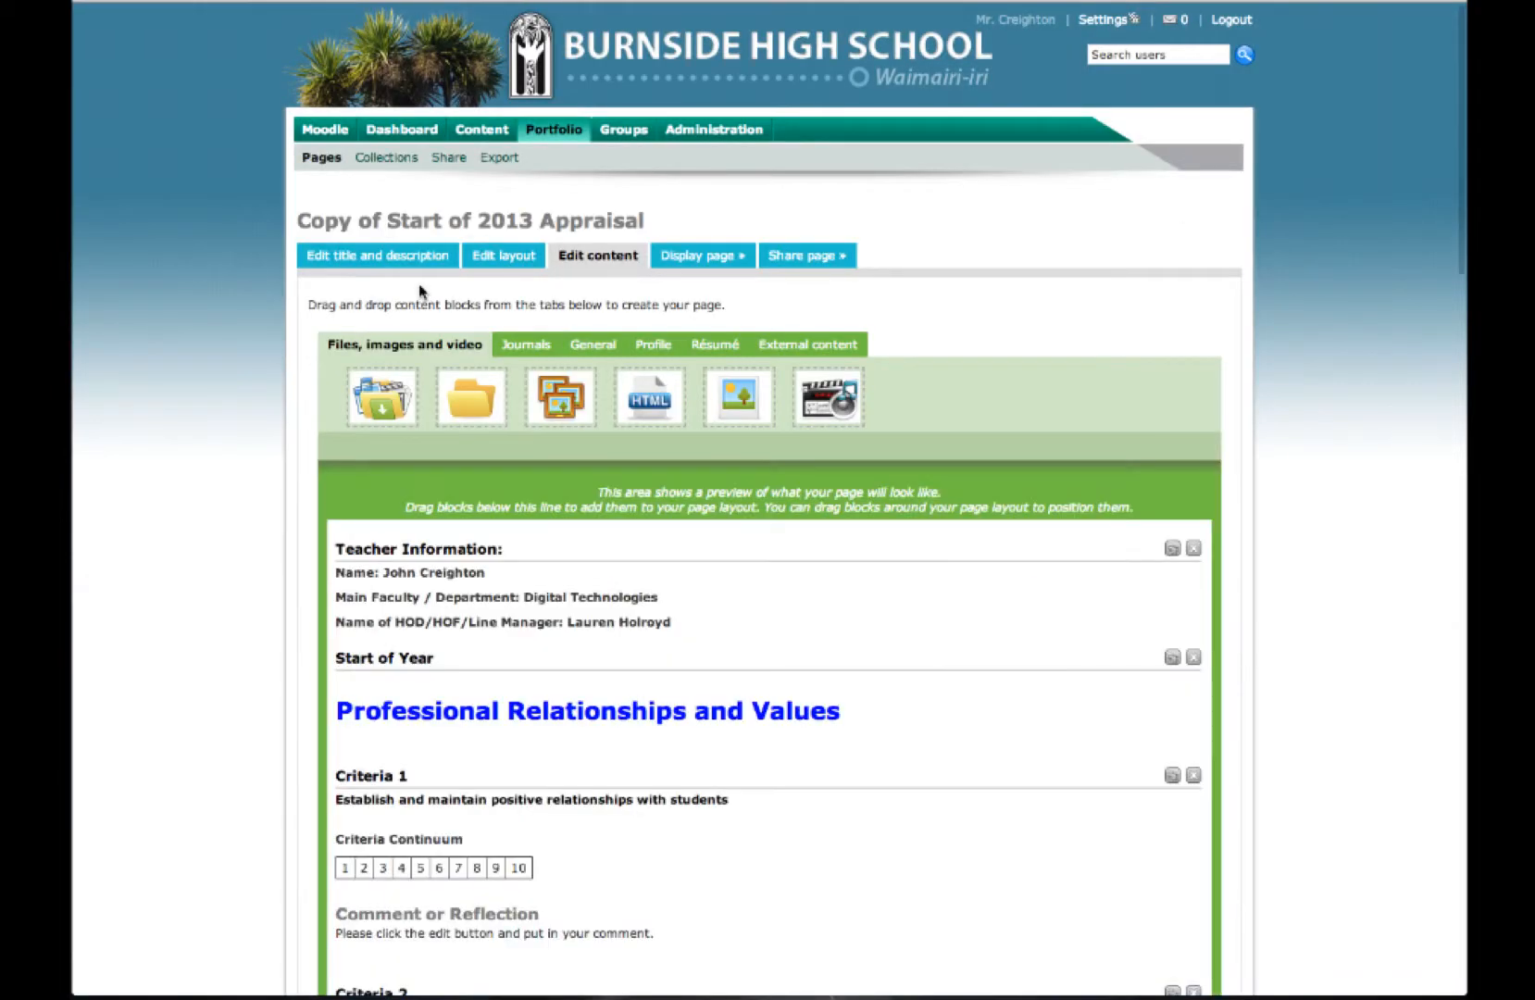
pyautogui.scroll(-6, 566, 338)
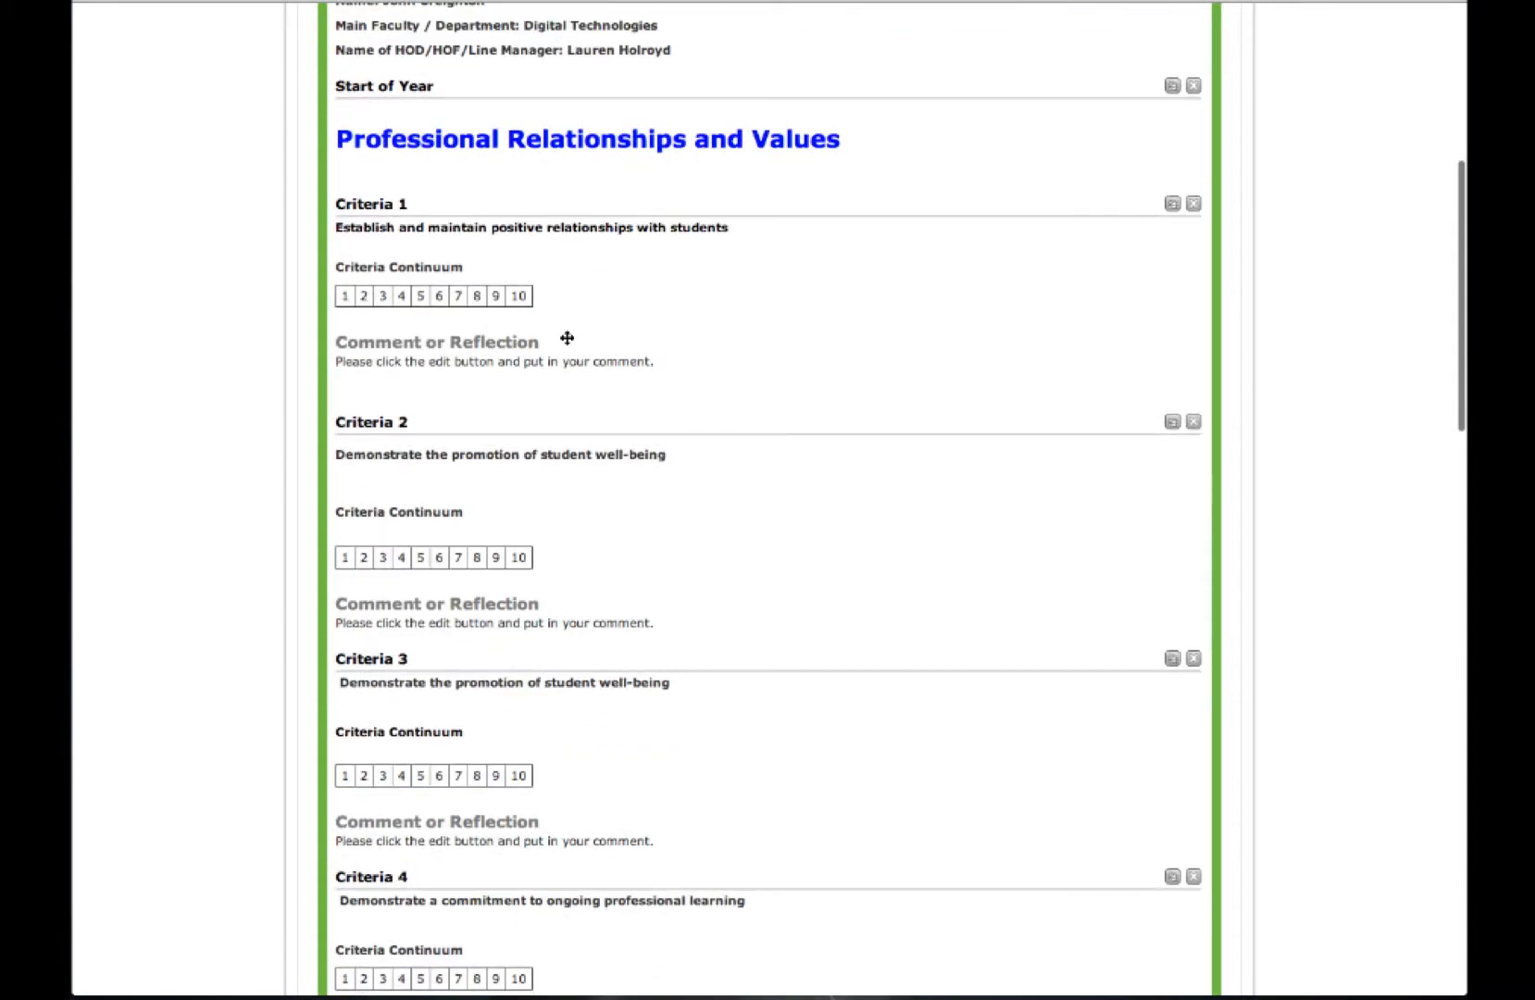
pyautogui.scroll(5, 567, 338)
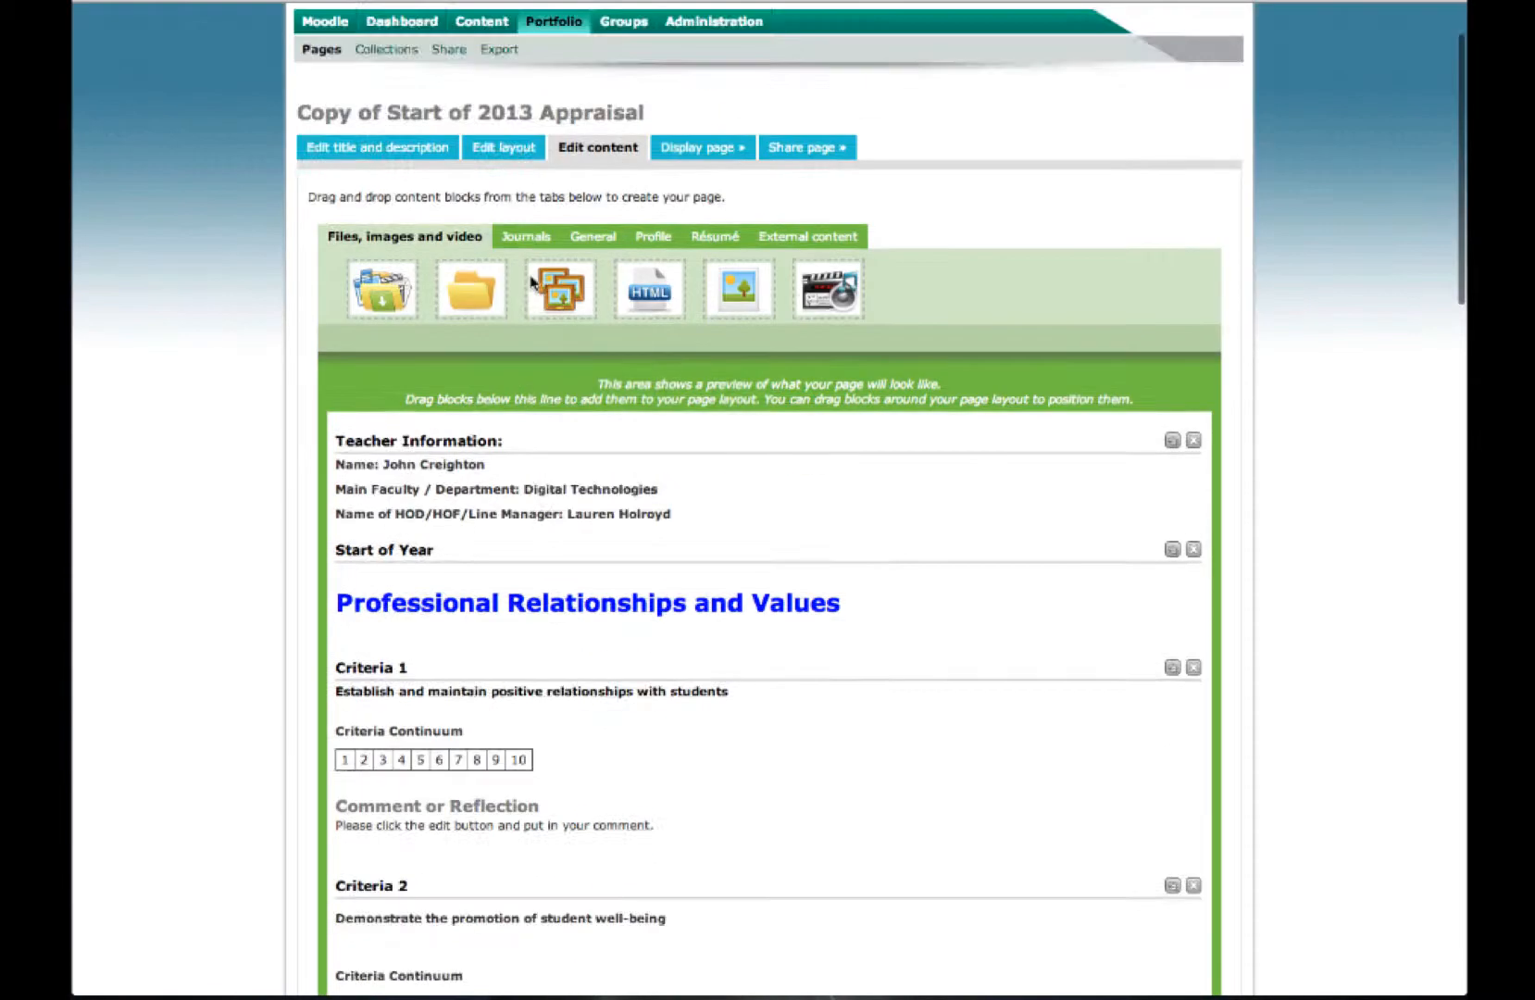
pyautogui.scroll(1, 532, 282)
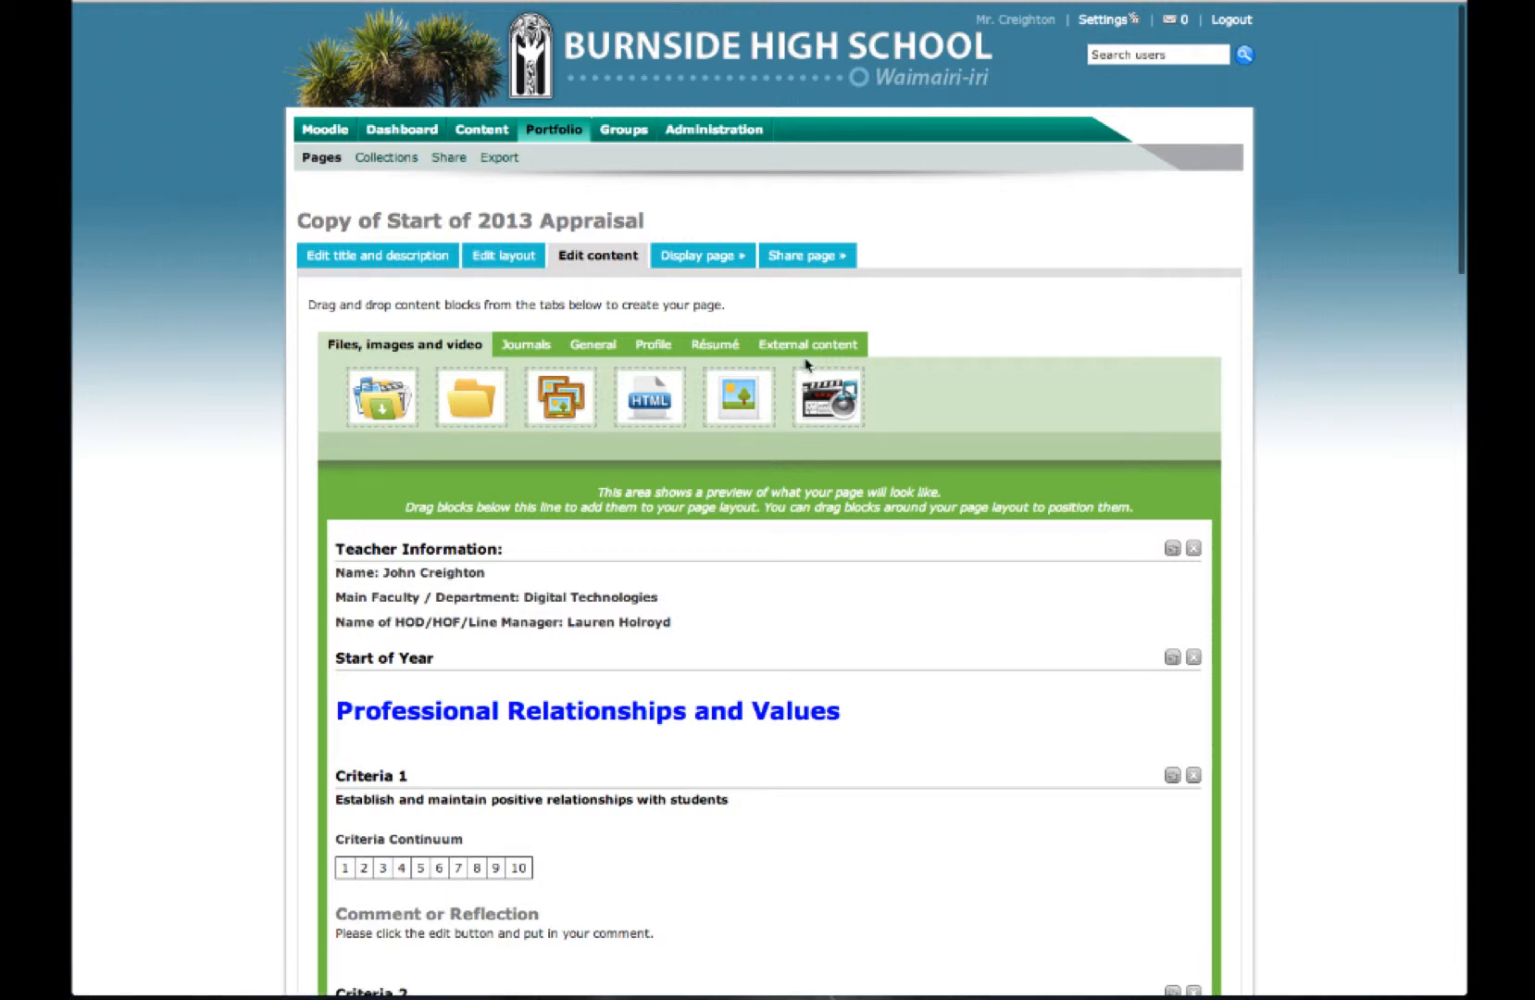
pyautogui.scroll(-3, 741, 544)
pyautogui.scroll(-2, 746, 544)
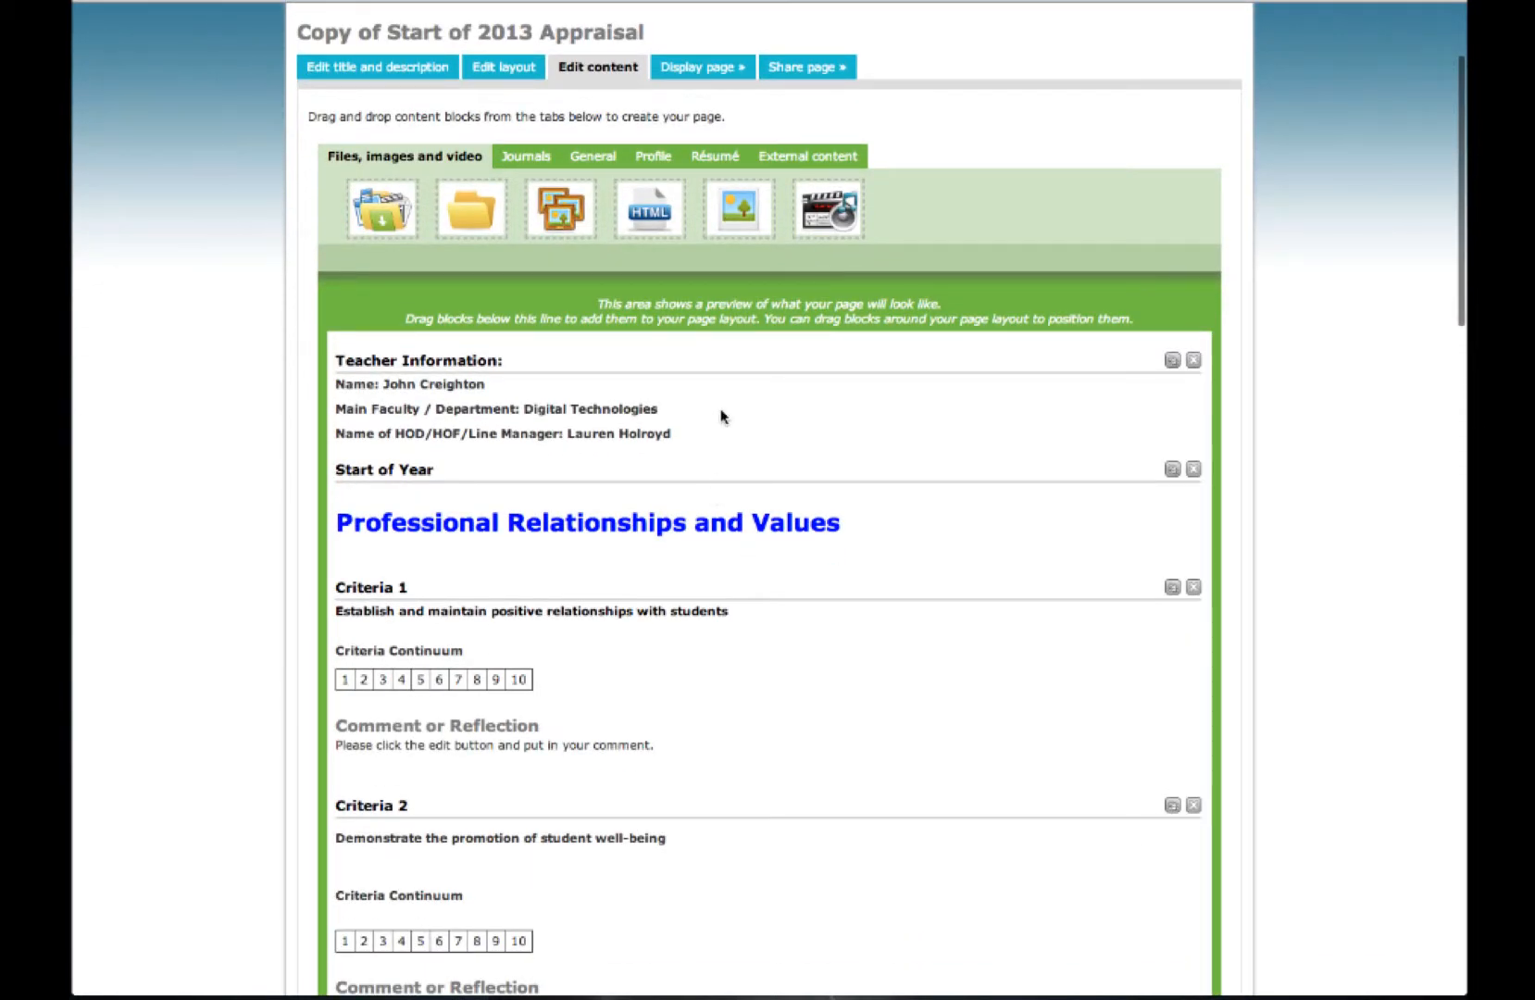
pyautogui.scroll(-6, 738, 425)
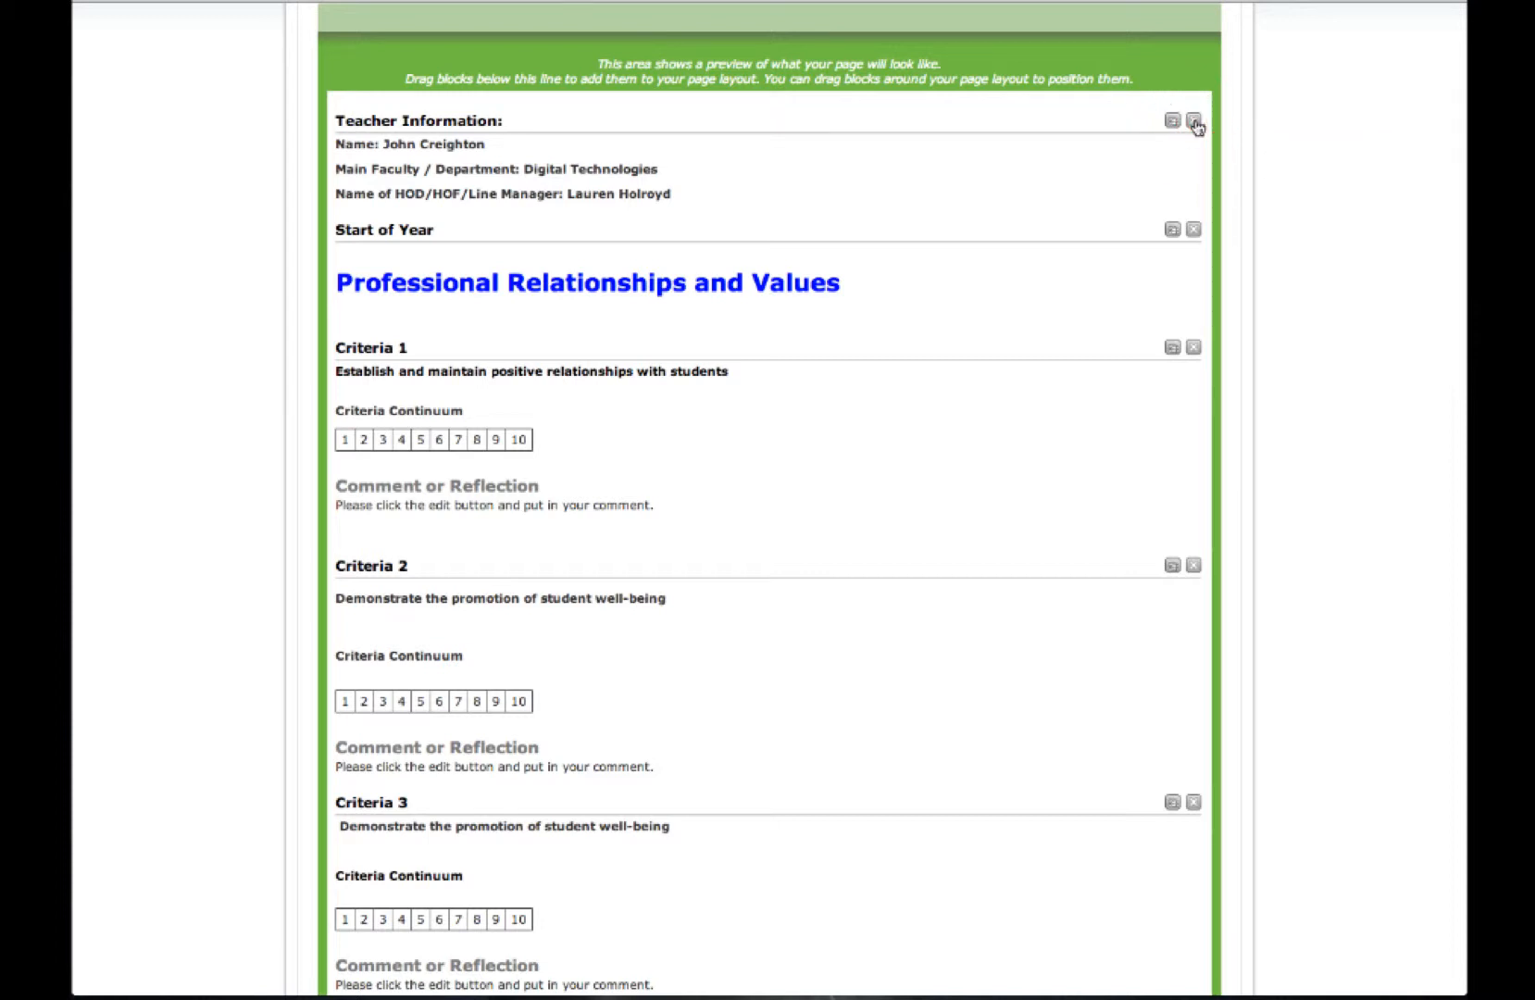
pyautogui.click(1194, 123)
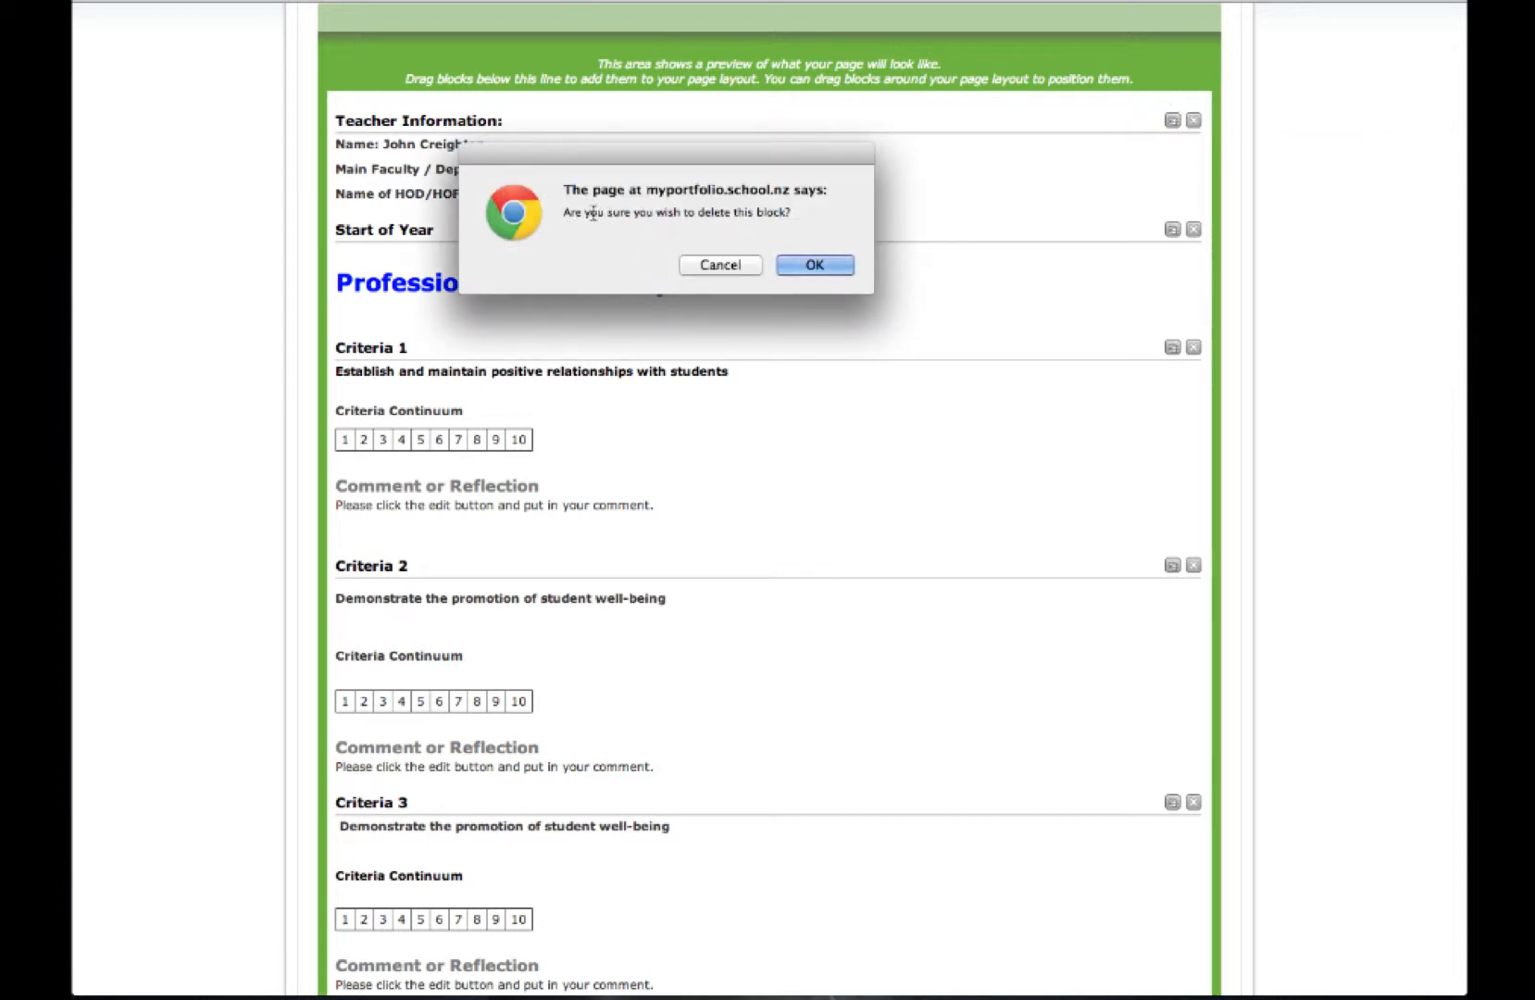
pyautogui.click(727, 264)
# Step: Replace the teacher's name in the Teacher Information block with the new name and save the block
pyautogui.click(1172, 121)
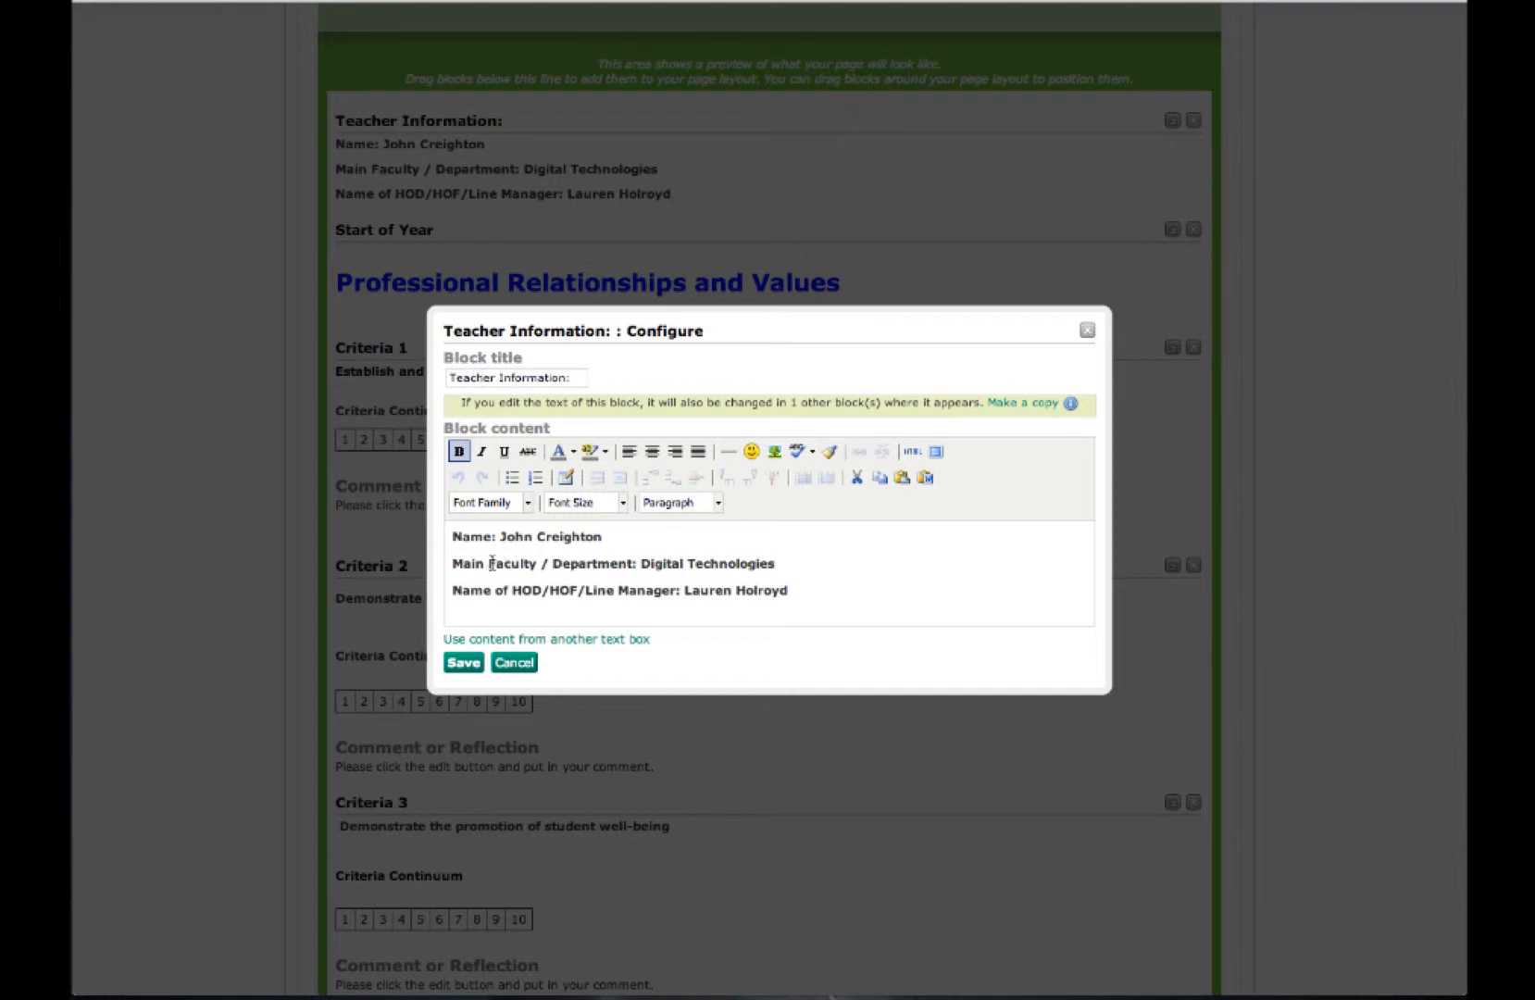
pyautogui.moveTo(602, 542); pyautogui.dragTo(499, 543)
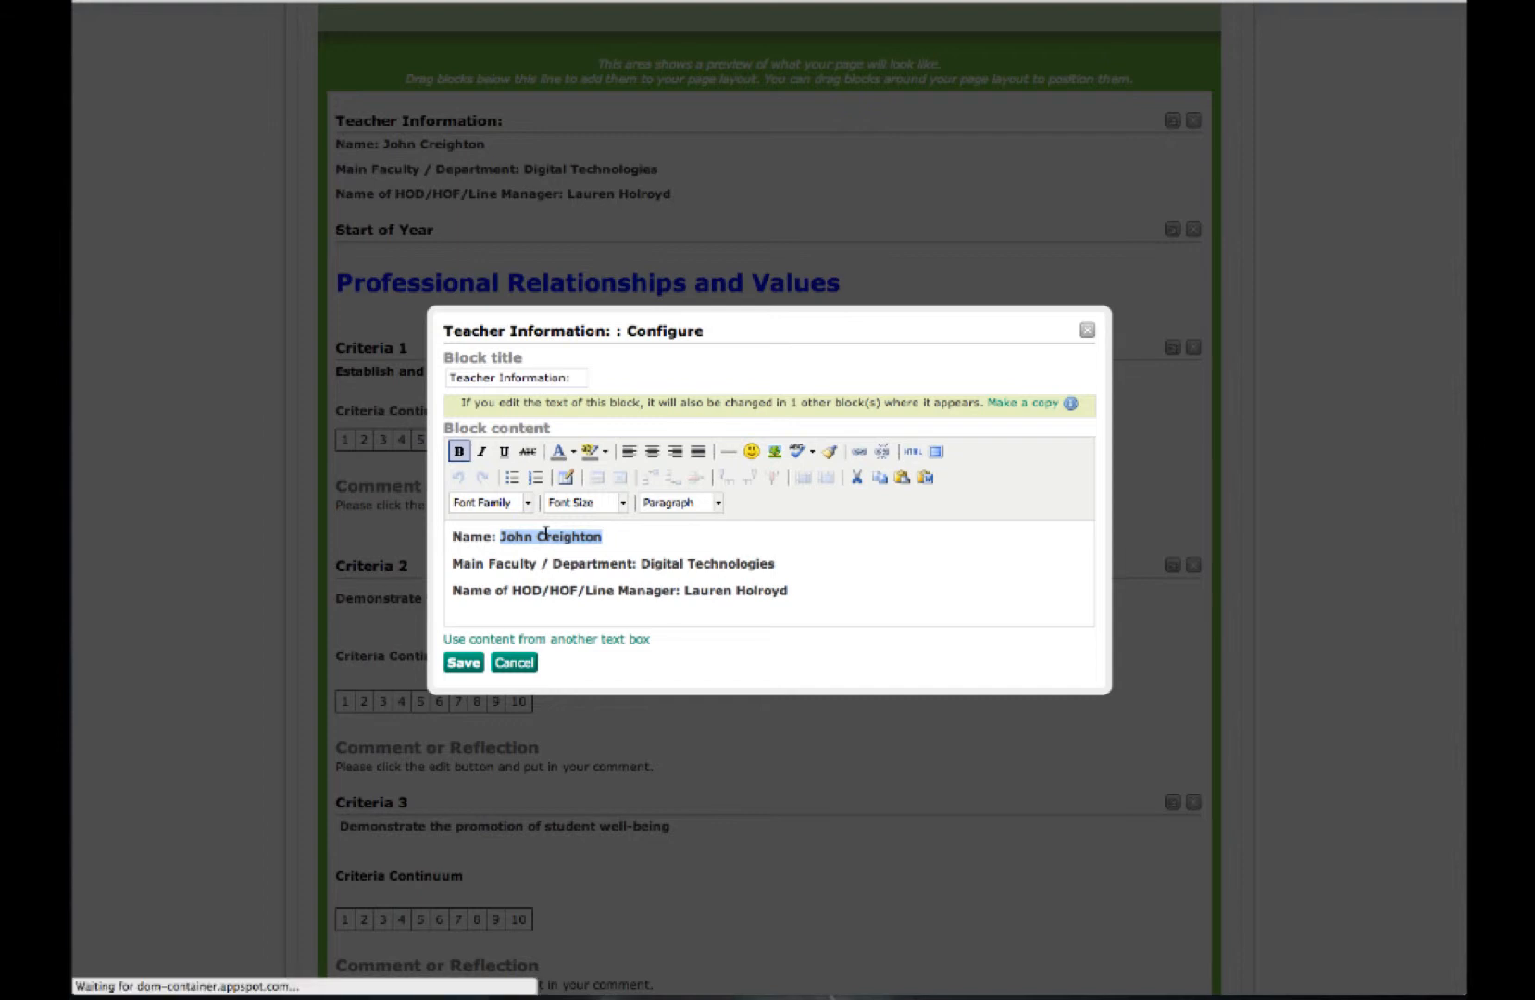
pyautogui.write('Billy Bob Thor')
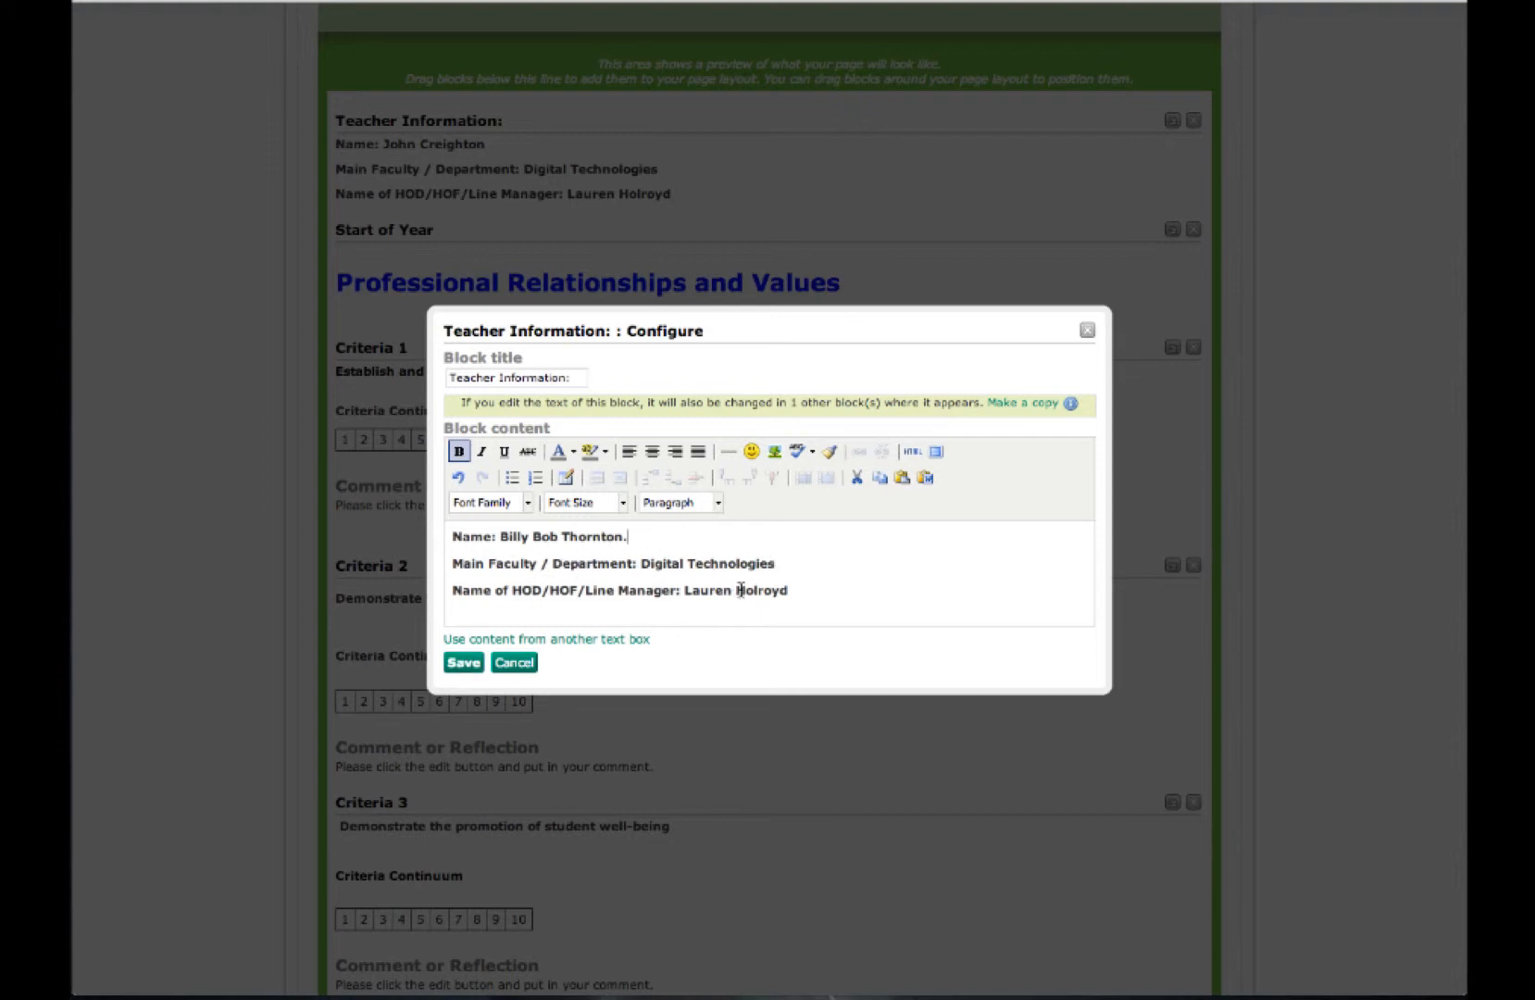
pyautogui.click(467, 663)
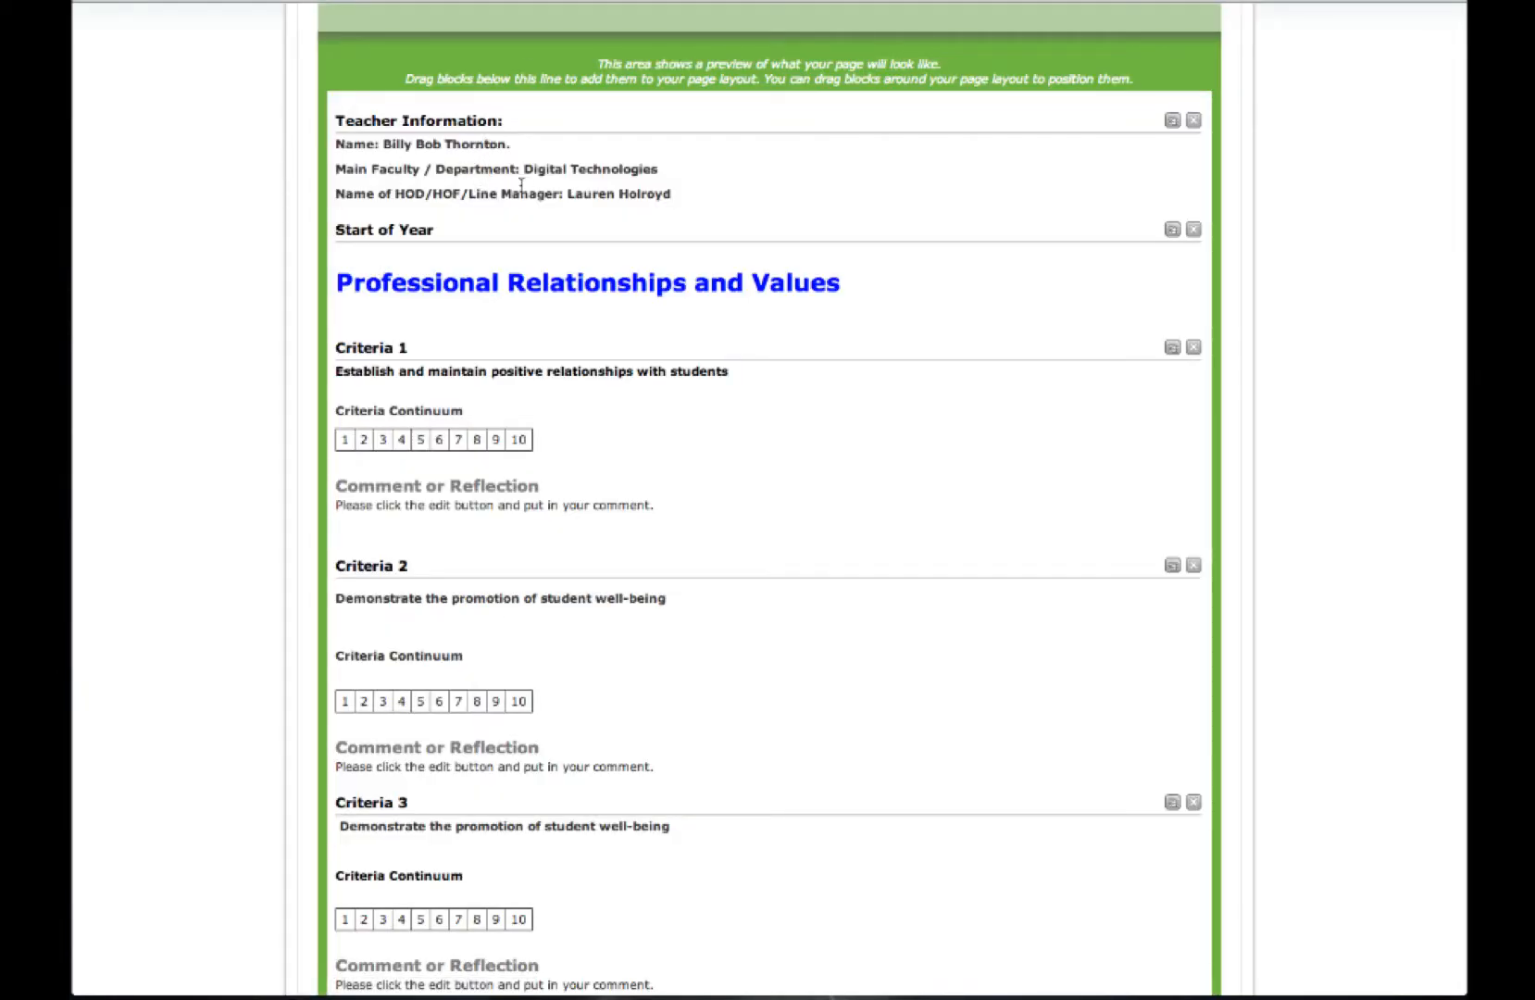
# Step: Open the Criteria 1 block for editing and highlight the 10 in its Criteria Continuum in red
pyautogui.scroll(-3, 555, 342)
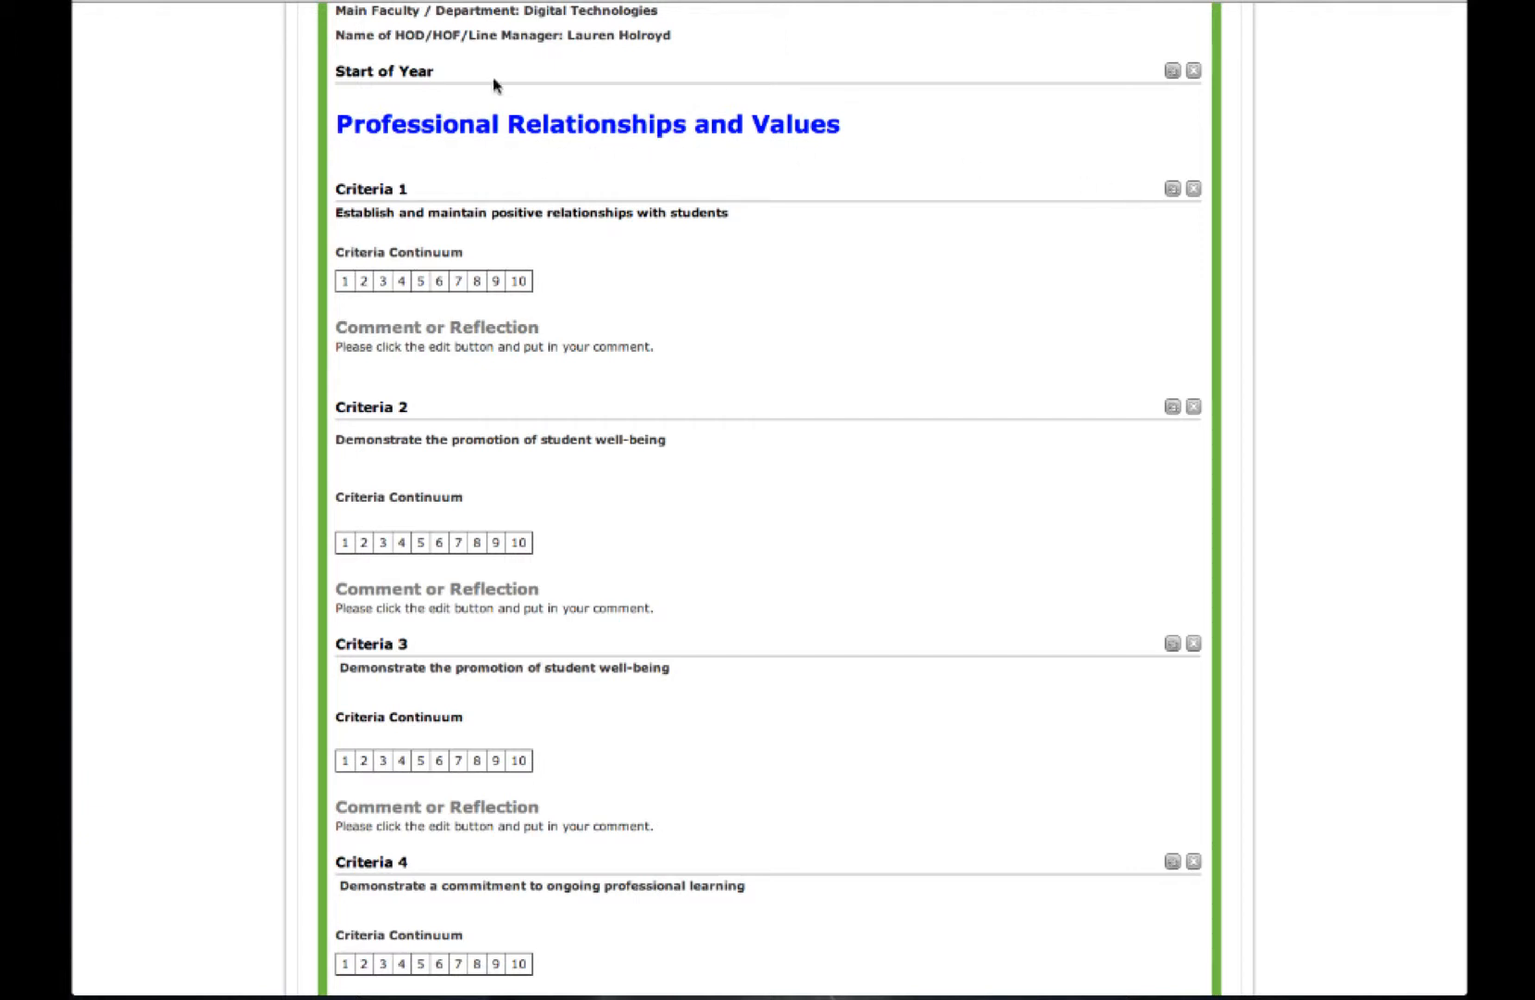
pyautogui.scroll(-5, 515, 287)
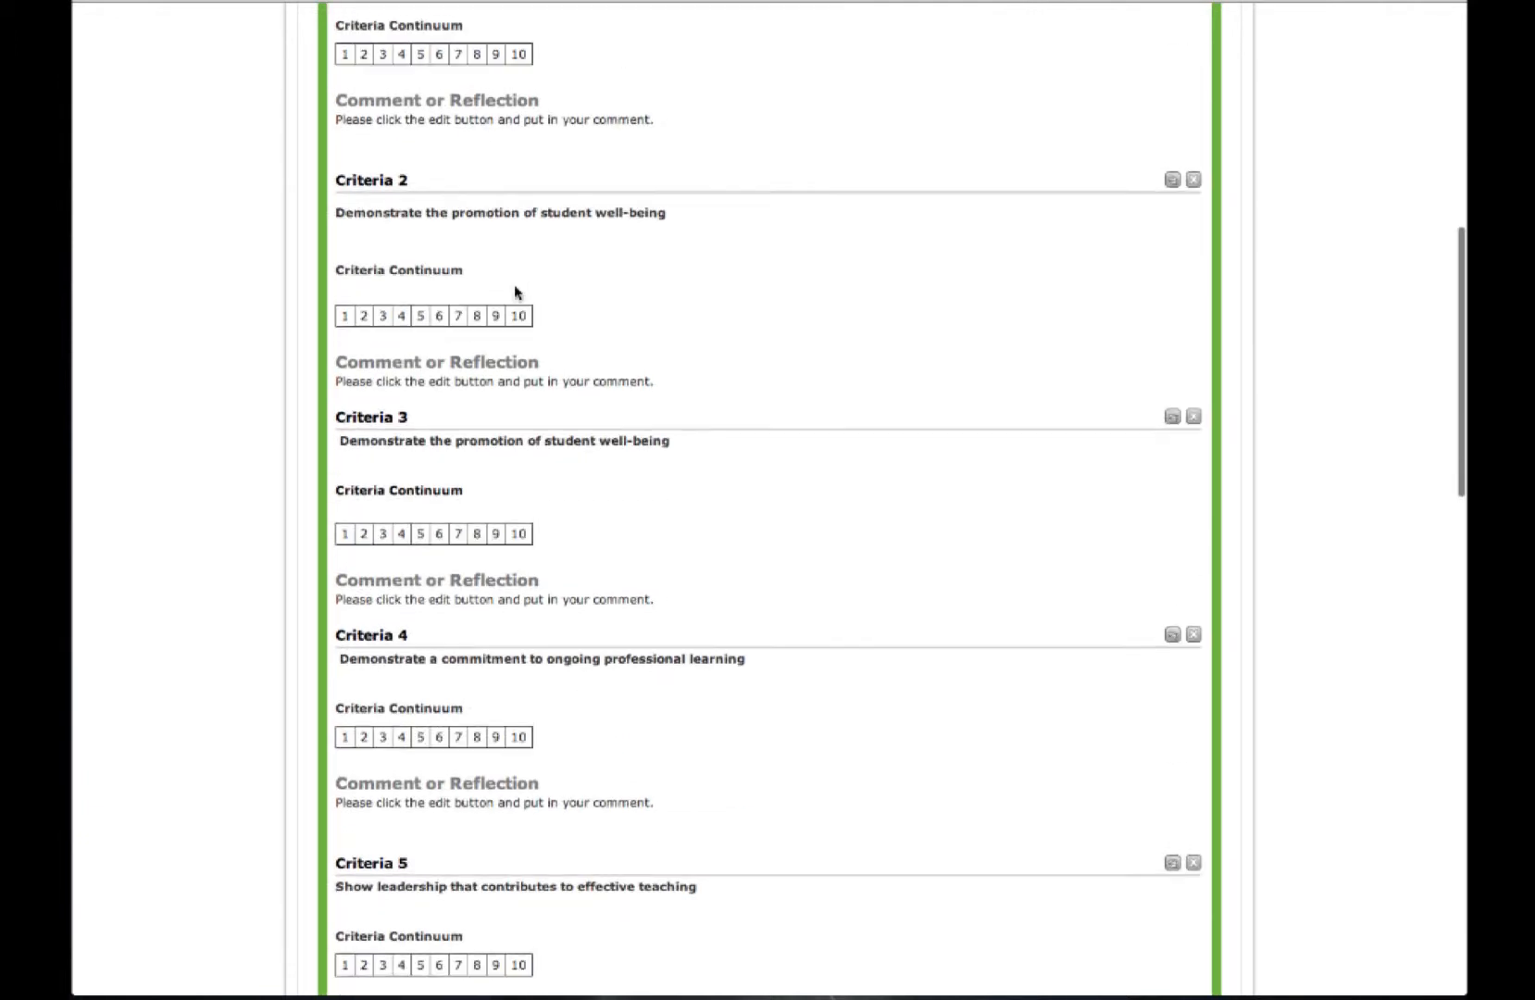
pyautogui.scroll(2, 514, 291)
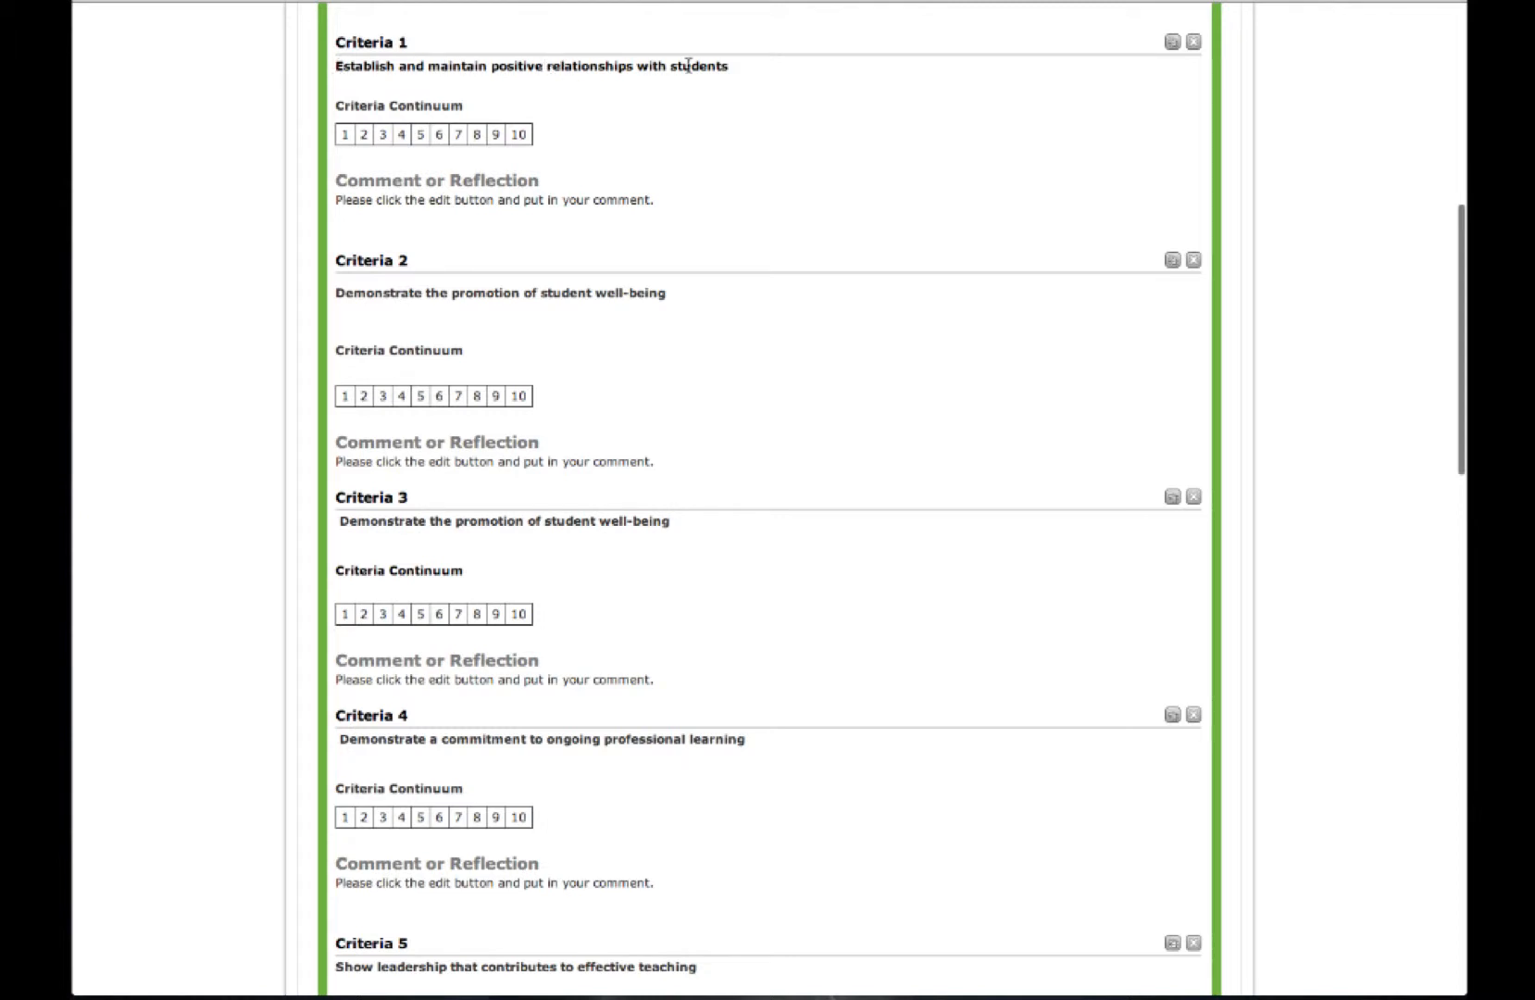
pyautogui.click(1171, 44)
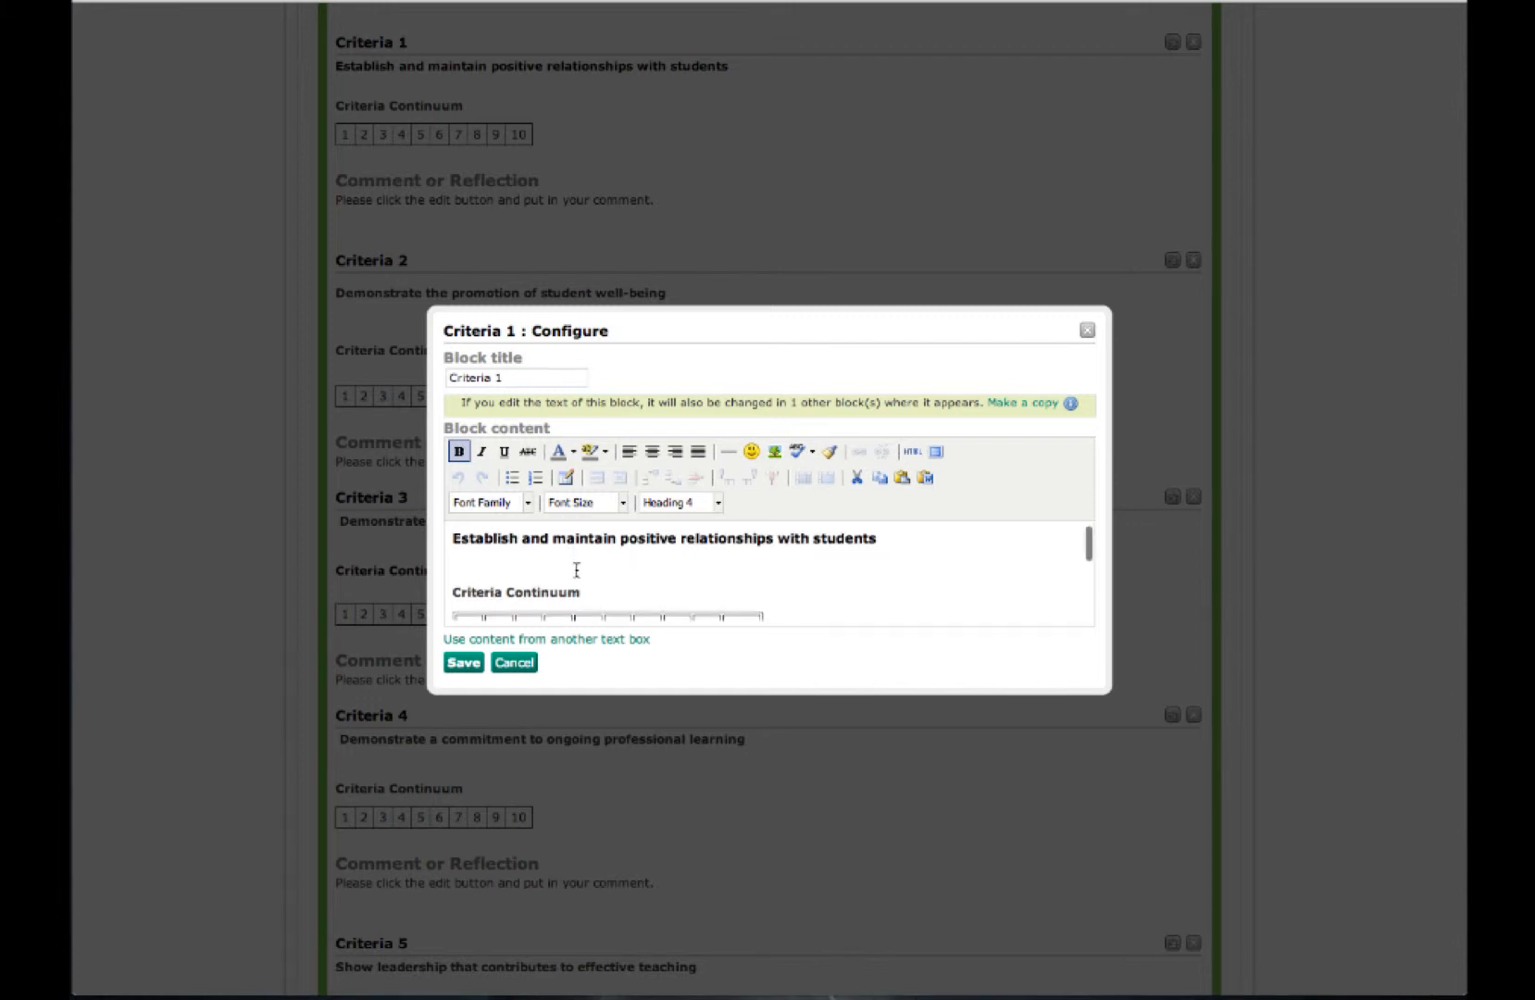
pyautogui.click(954, 546)
pyautogui.click(964, 565)
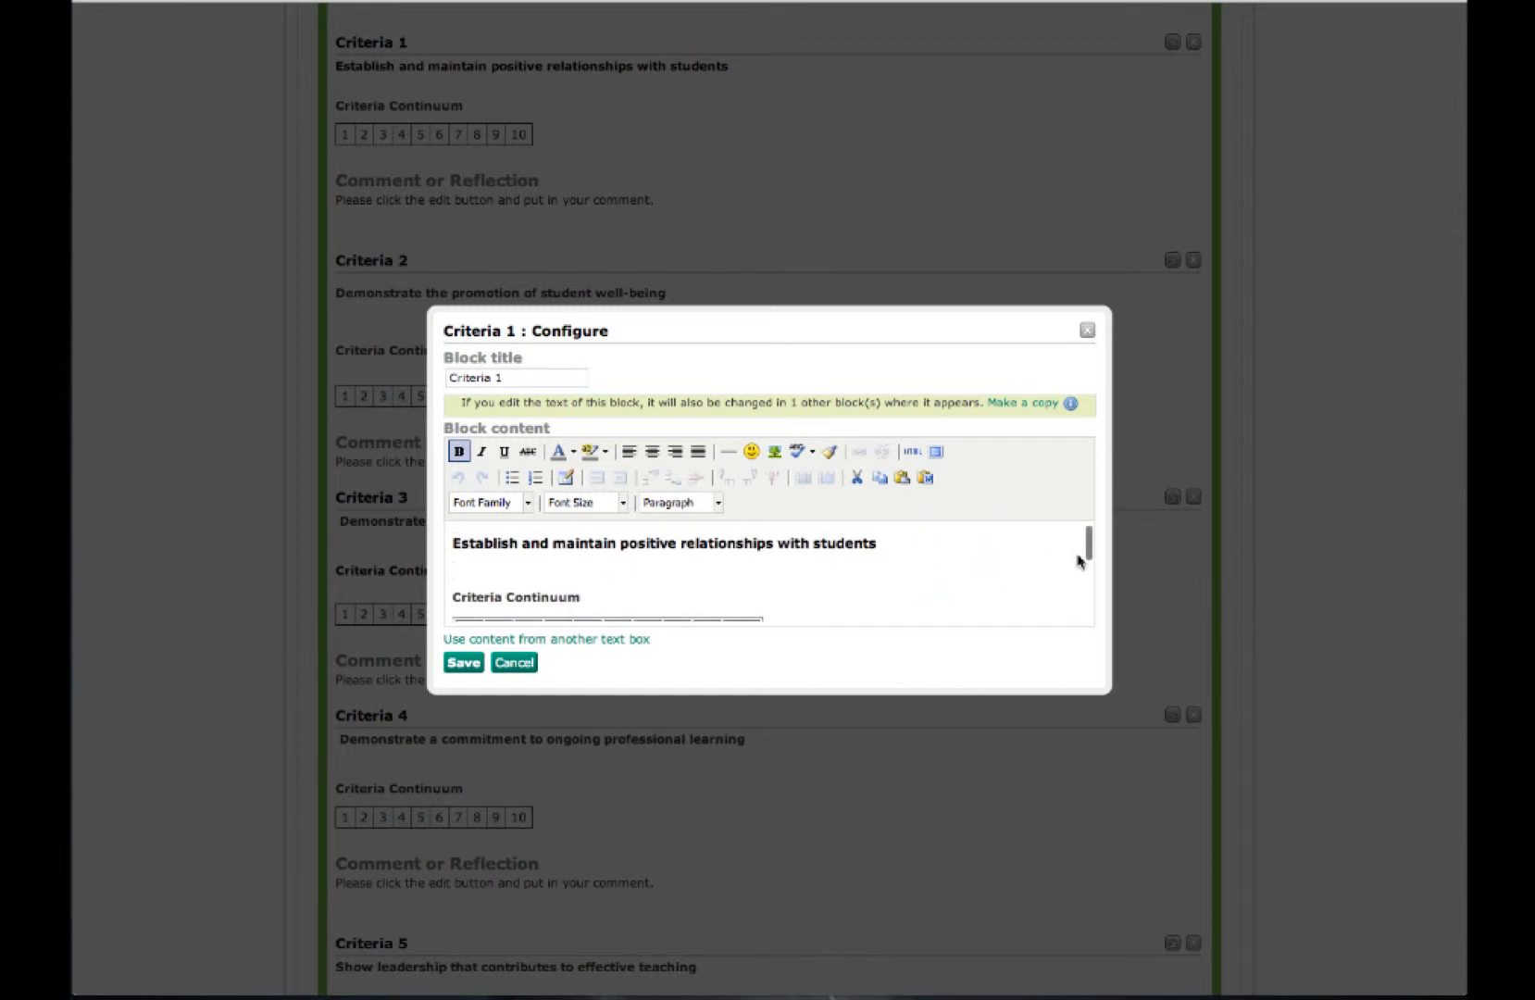
pyautogui.click(876, 553)
pyautogui.moveTo(1082, 548); pyautogui.dragTo(634, 613)
pyautogui.click(634, 613)
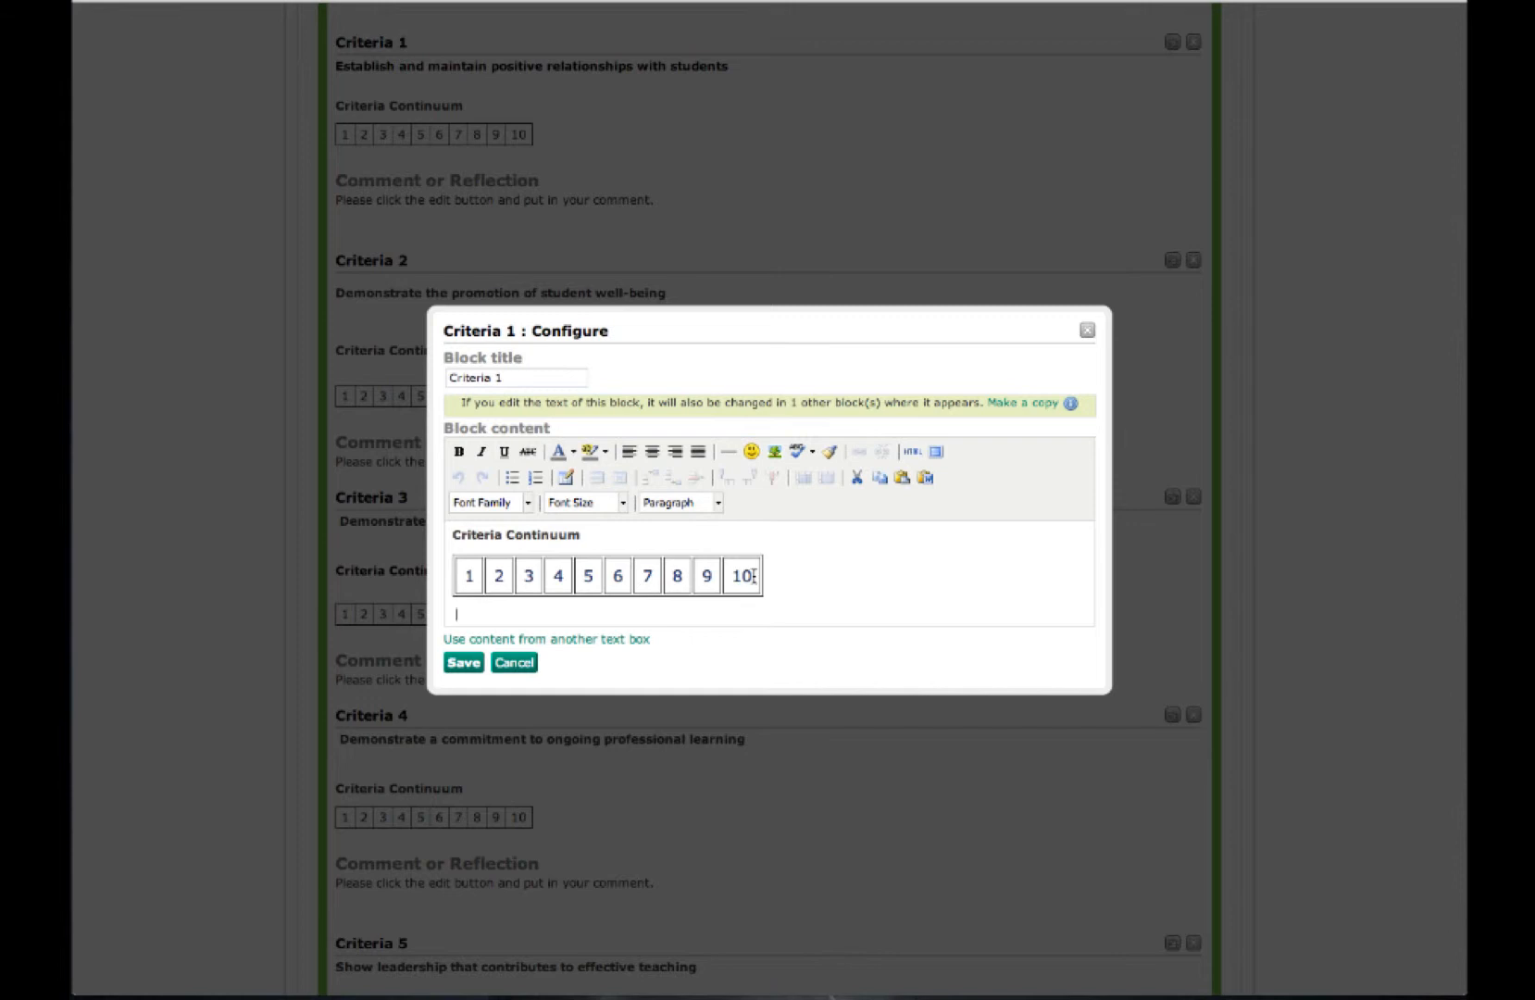
pyautogui.moveTo(755, 576); pyautogui.dragTo(724, 576)
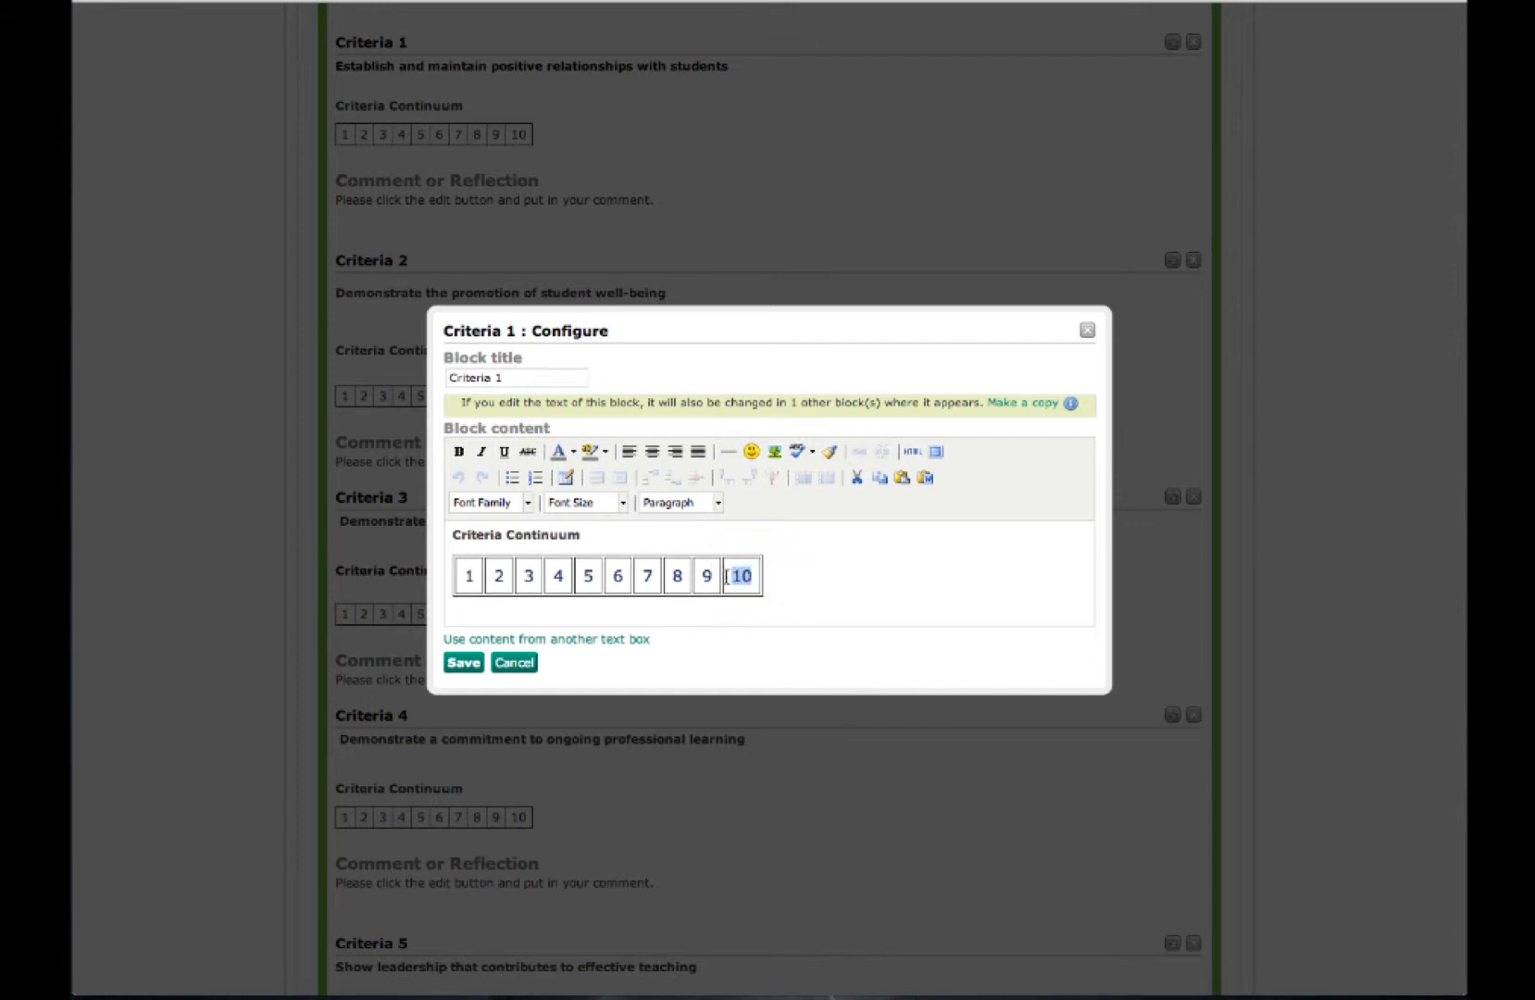
pyautogui.click(606, 451)
pyautogui.click(587, 500)
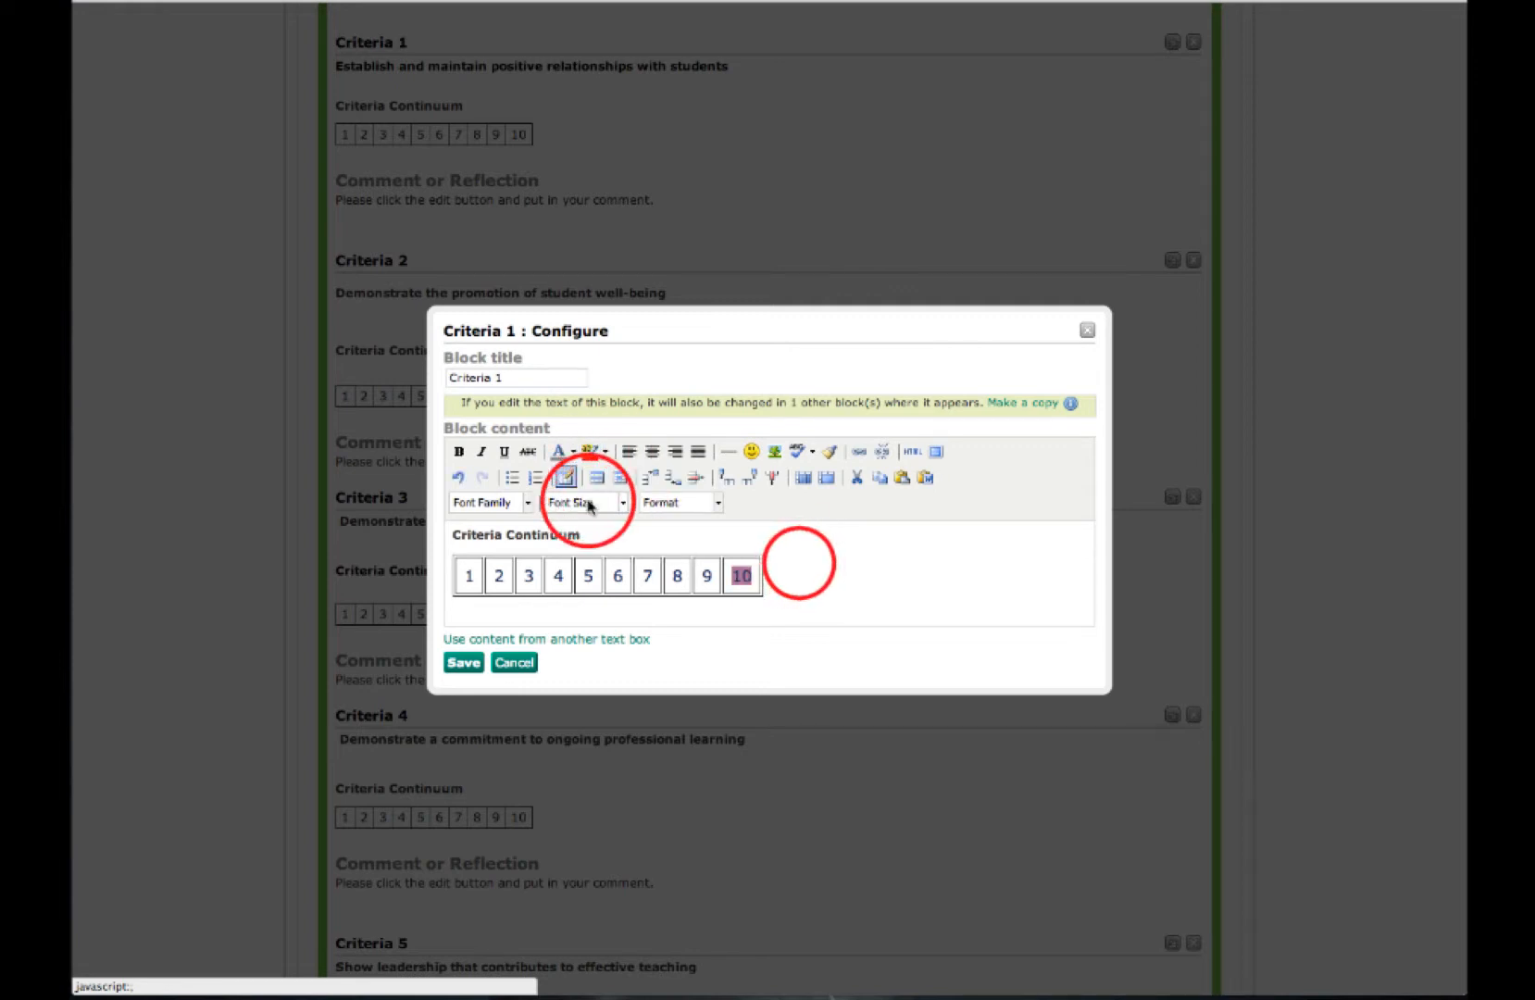
# Step: Replace the placeholder comment in Criteria 1 with "I have established a number of afterschool activities and groups with students,"
pyautogui.scroll(-3, 821, 568)
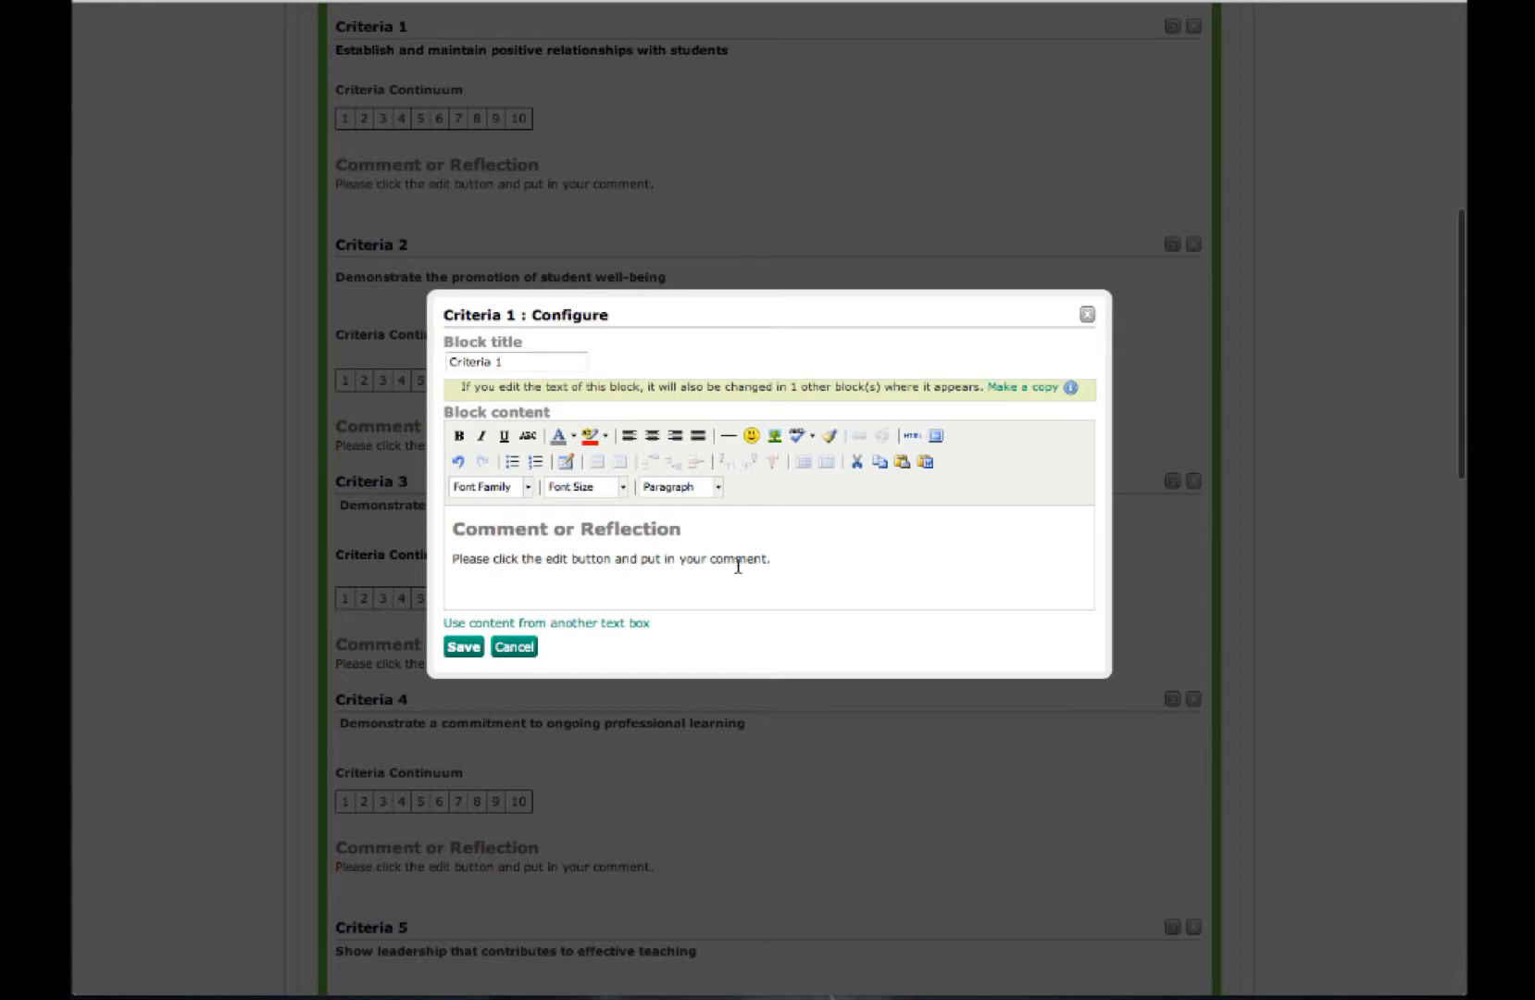
pyautogui.click(783, 560)
pyautogui.moveTo(783, 560); pyautogui.dragTo(439, 561)
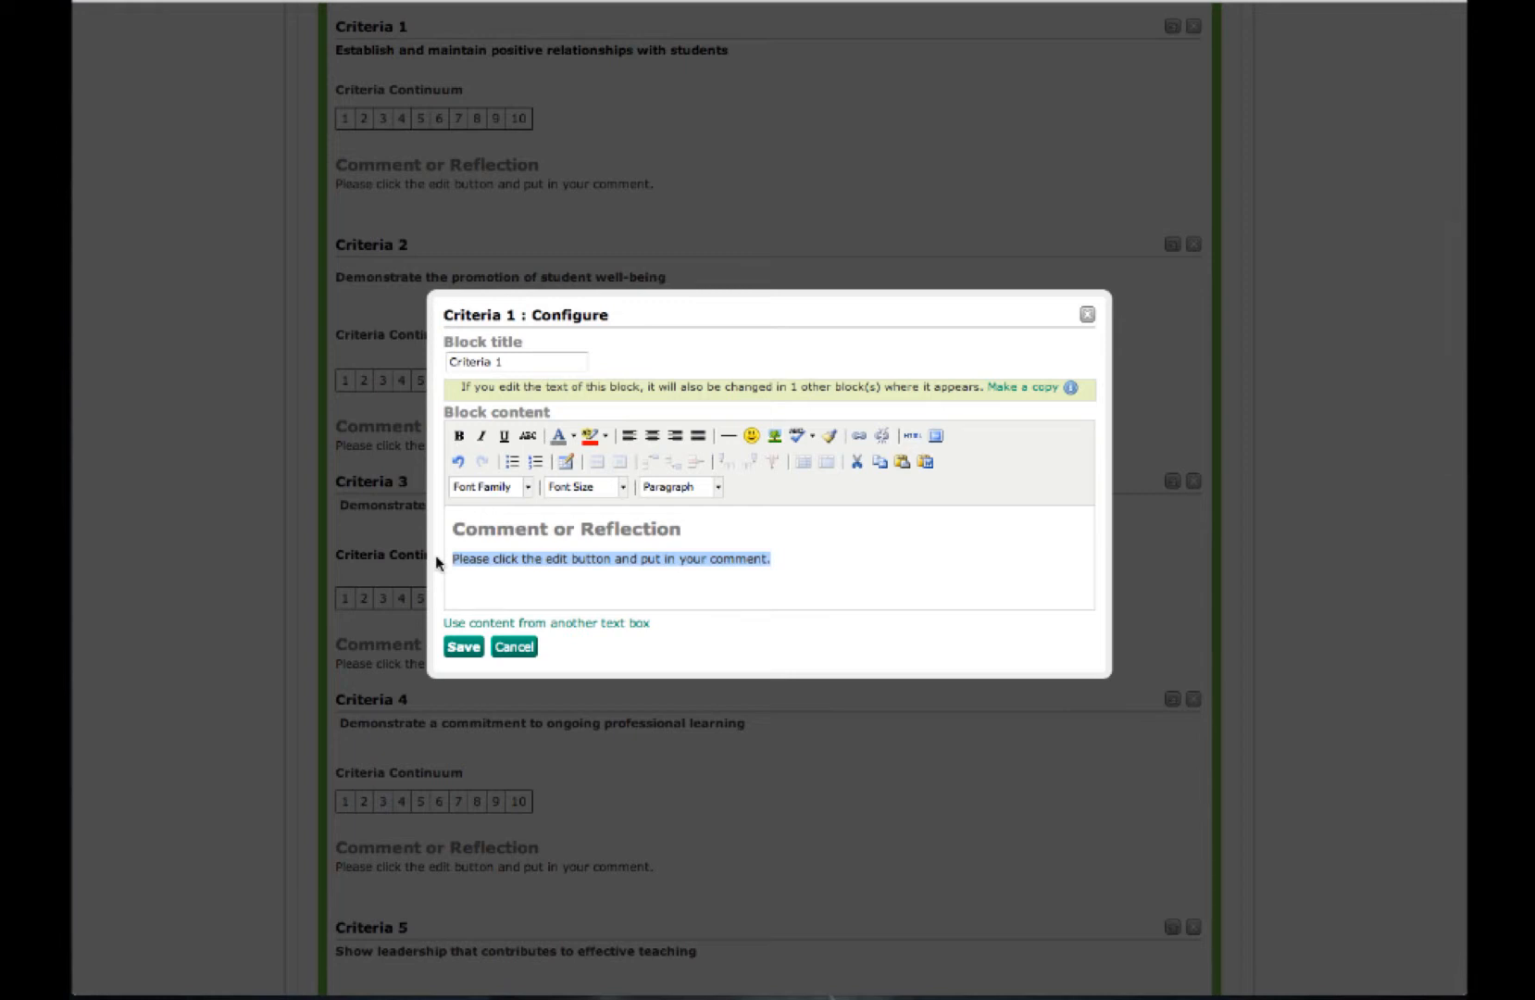
pyautogui.press('BackSpace')
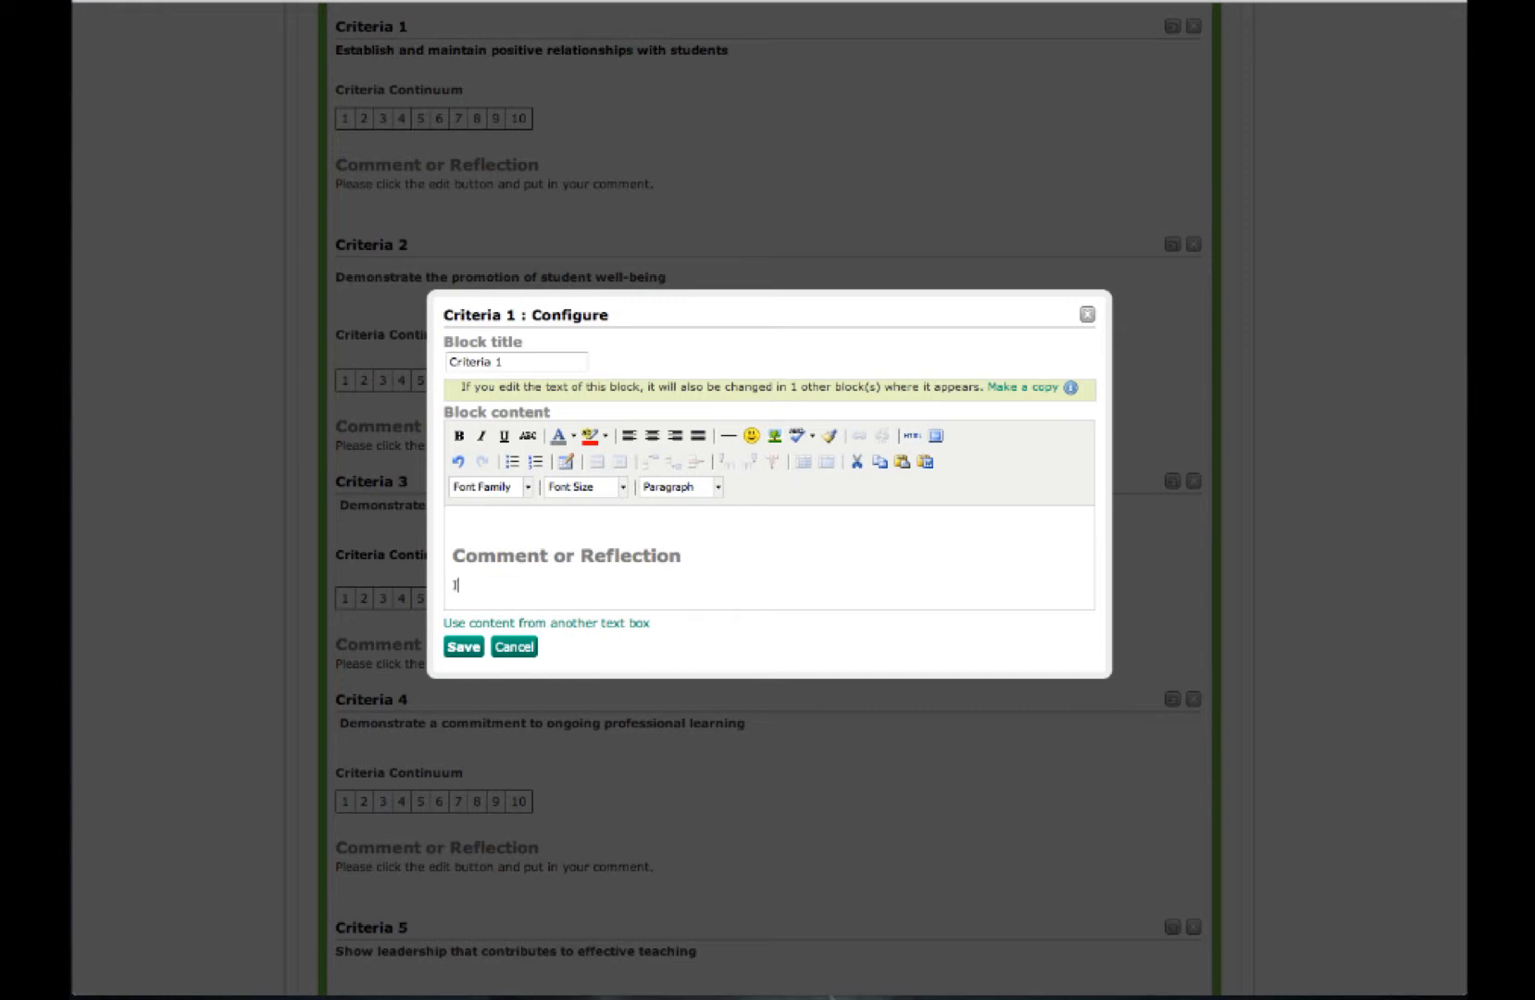
pyautogui.write('I have established a number')
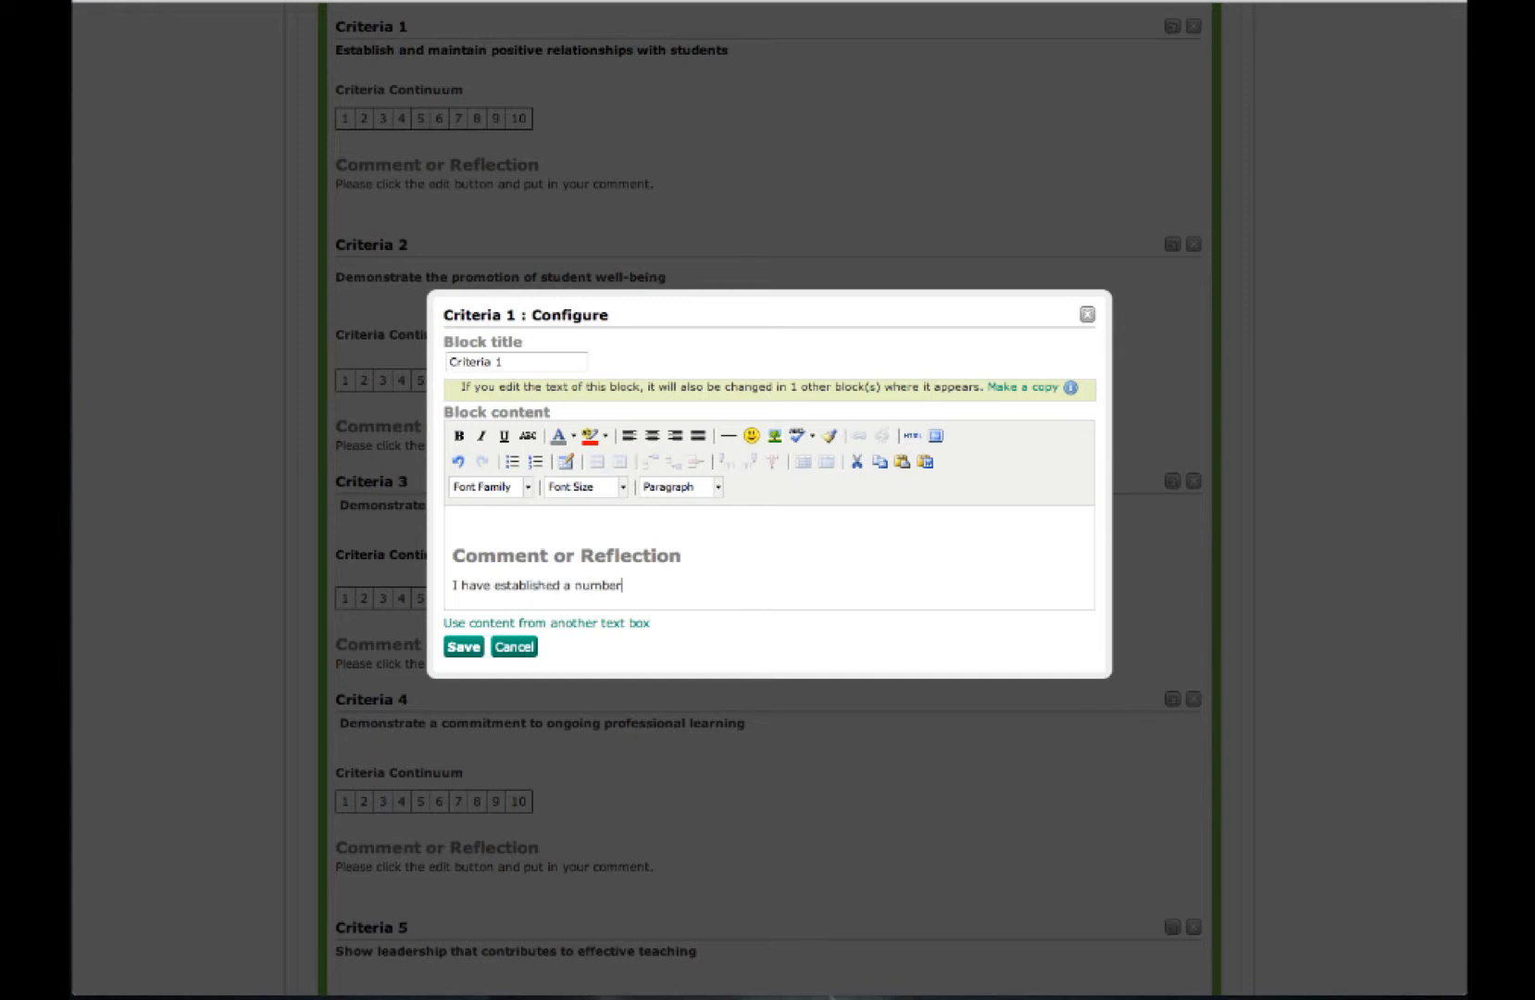
pyautogui.write(' of afterschool activities and gro')
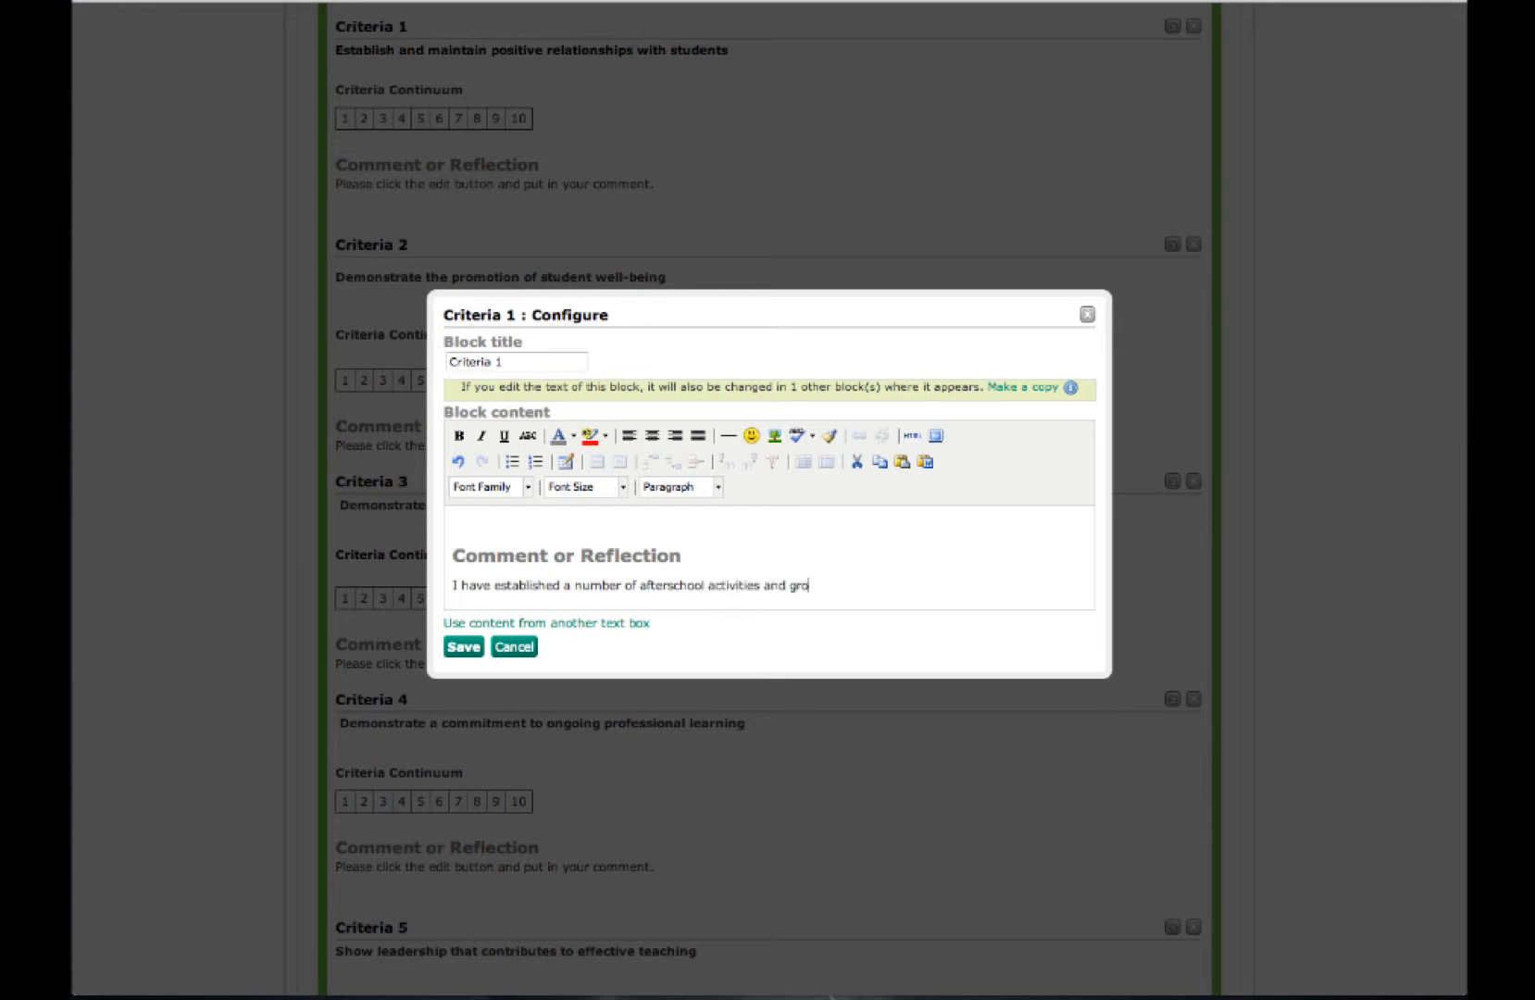
pyautogui.write('ups with students, There a')
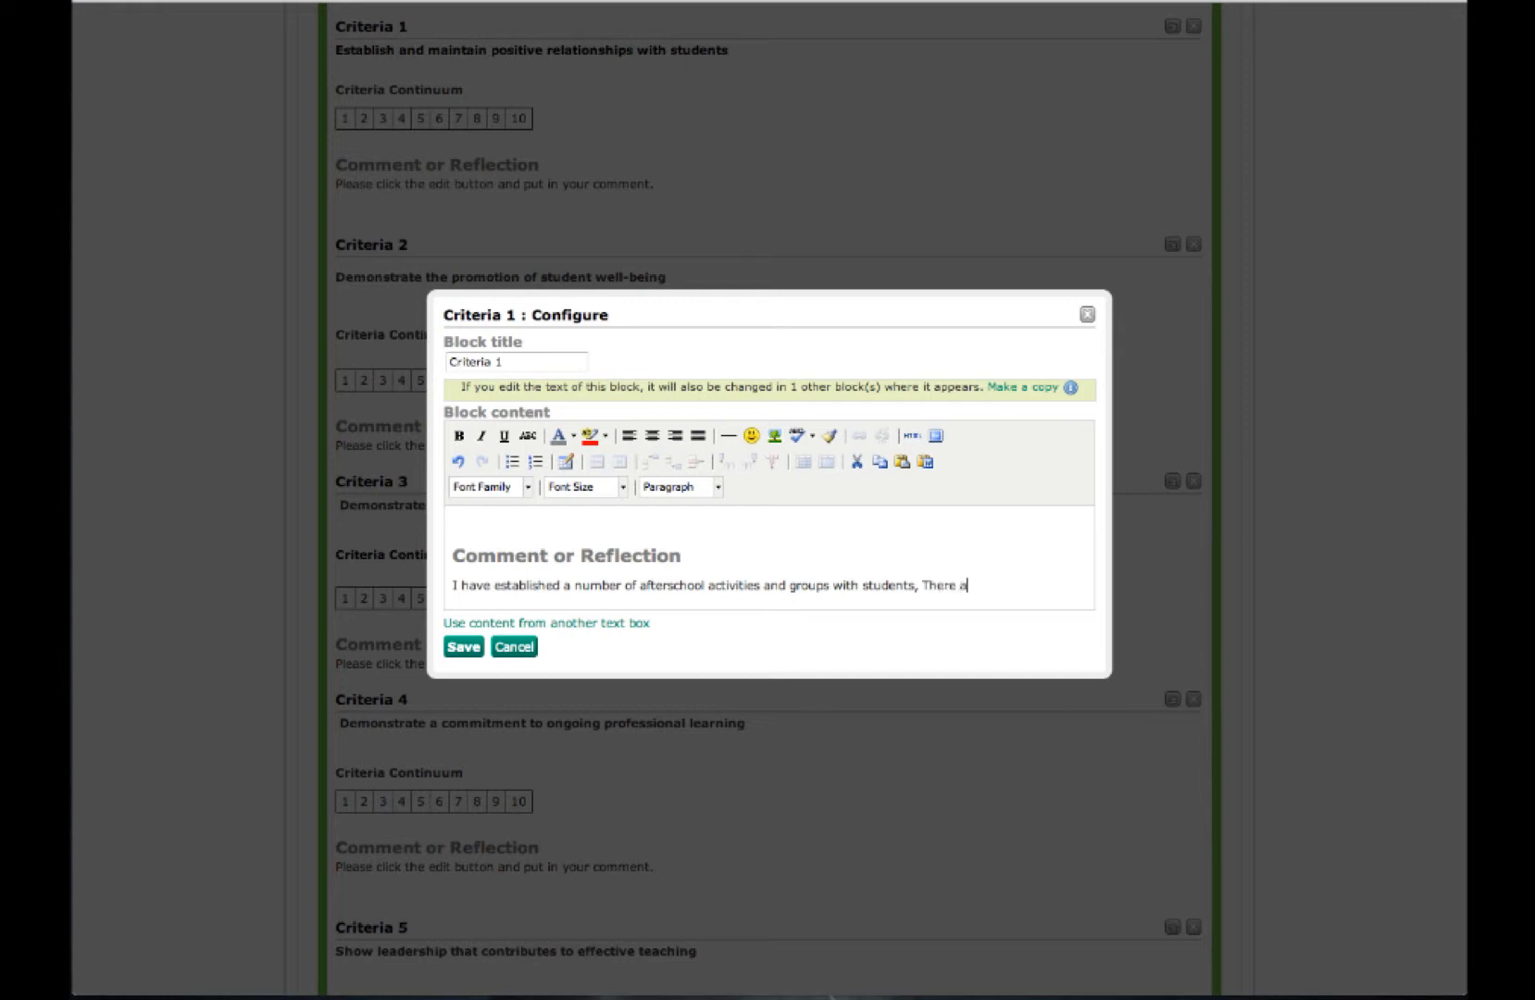
# Step: Continue the Criteria 1 comment with "There are also a number of competions that I run outside of classtime." and save the block
pyautogui.write('re also a number of competio')
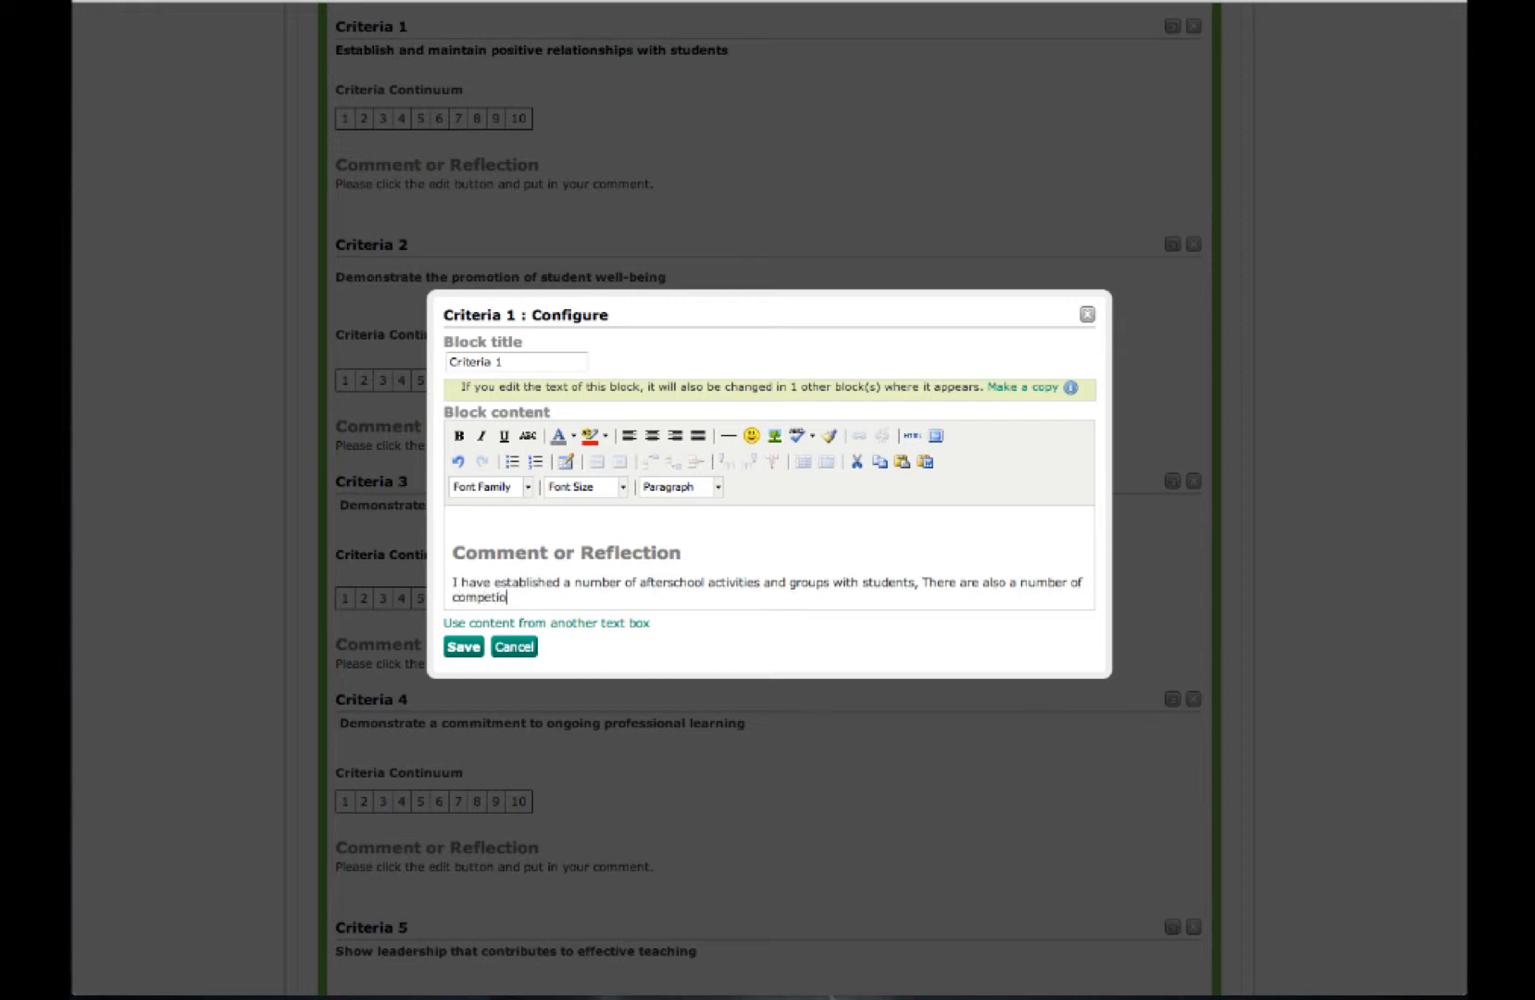
pyautogui.write('ns that I run outside of classtime.')
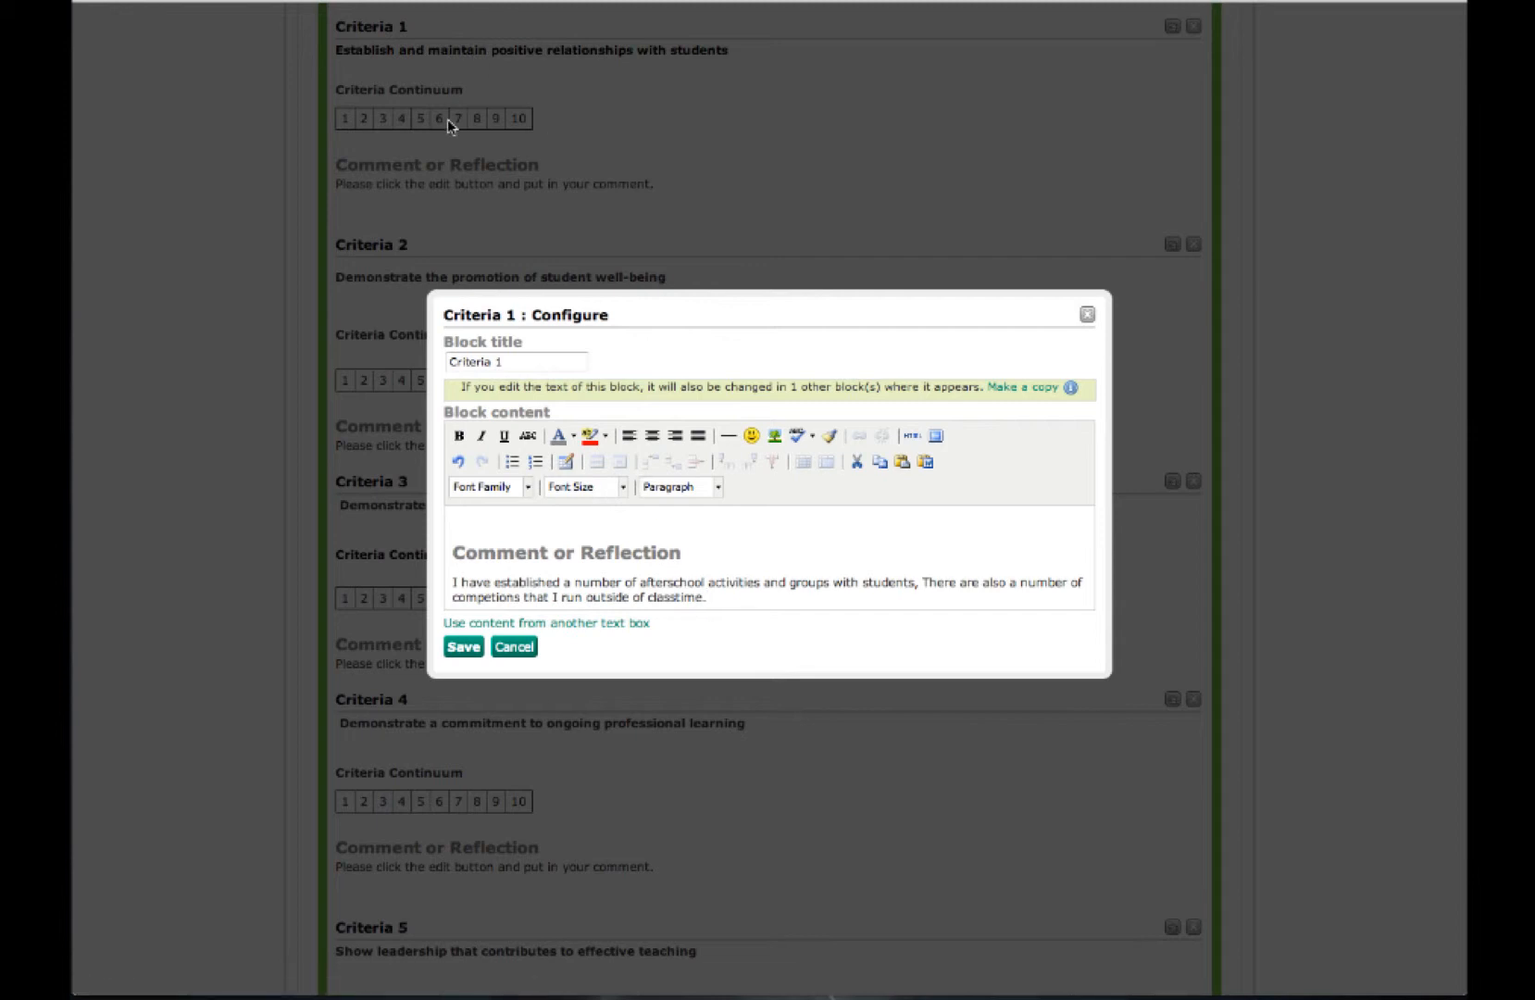
pyautogui.click(727, 600)
pyautogui.click(464, 647)
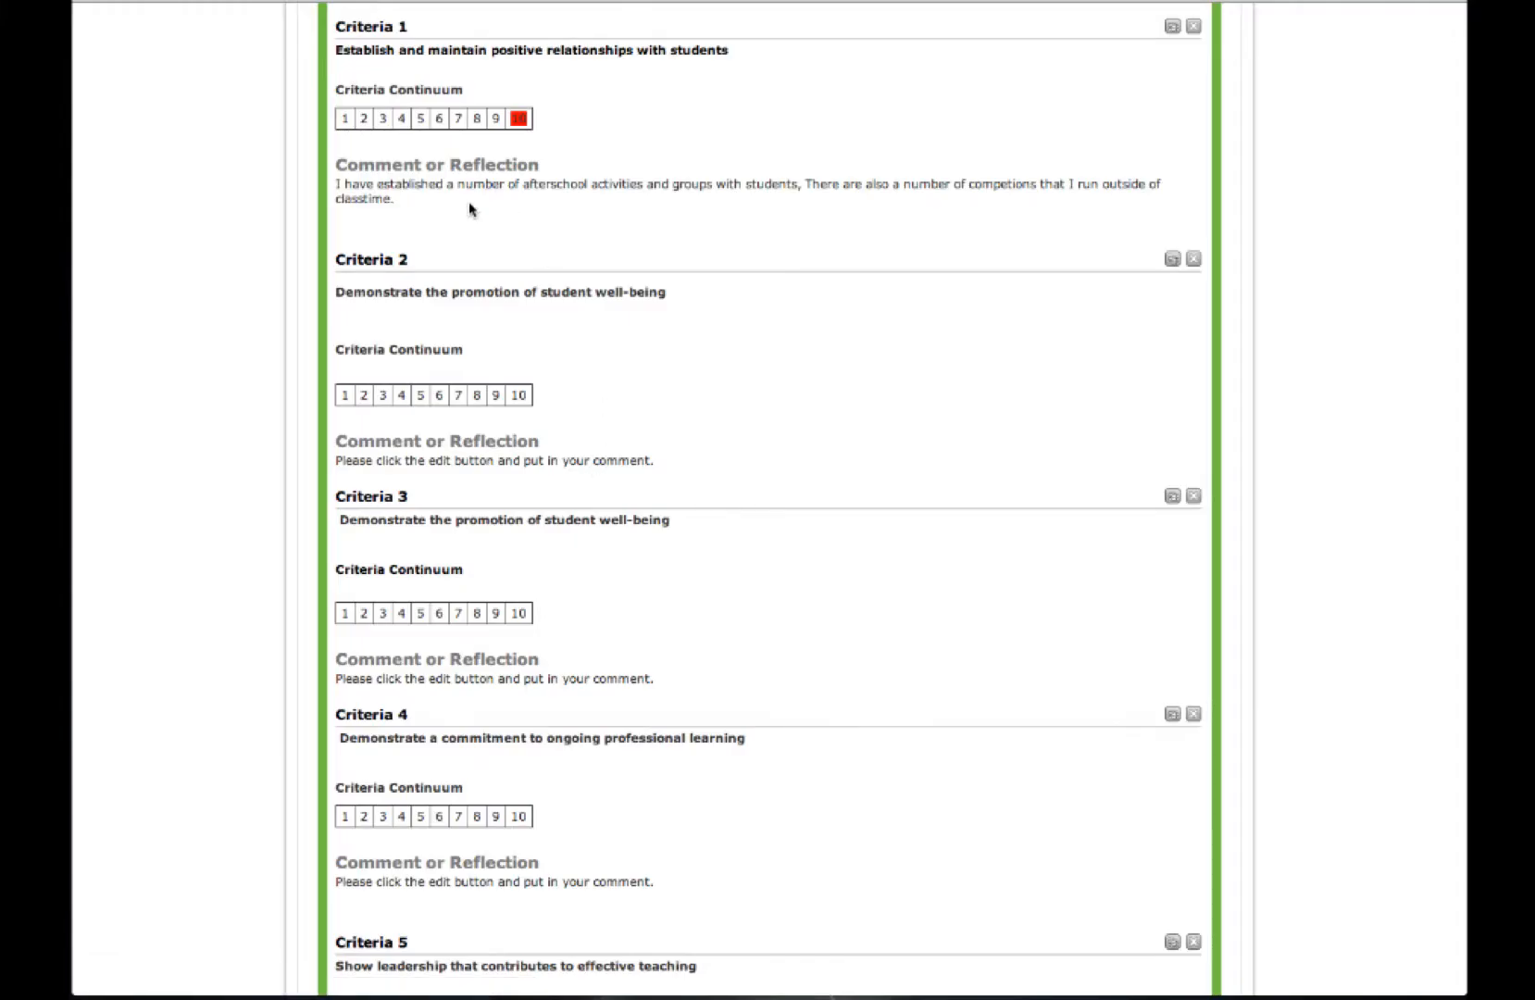
# Step: Reopen the Criteria 1 block and replace the comma after "students" in the comment with a full stop
pyautogui.scroll(3, 469, 211)
pyautogui.scroll(3, 469, 211)
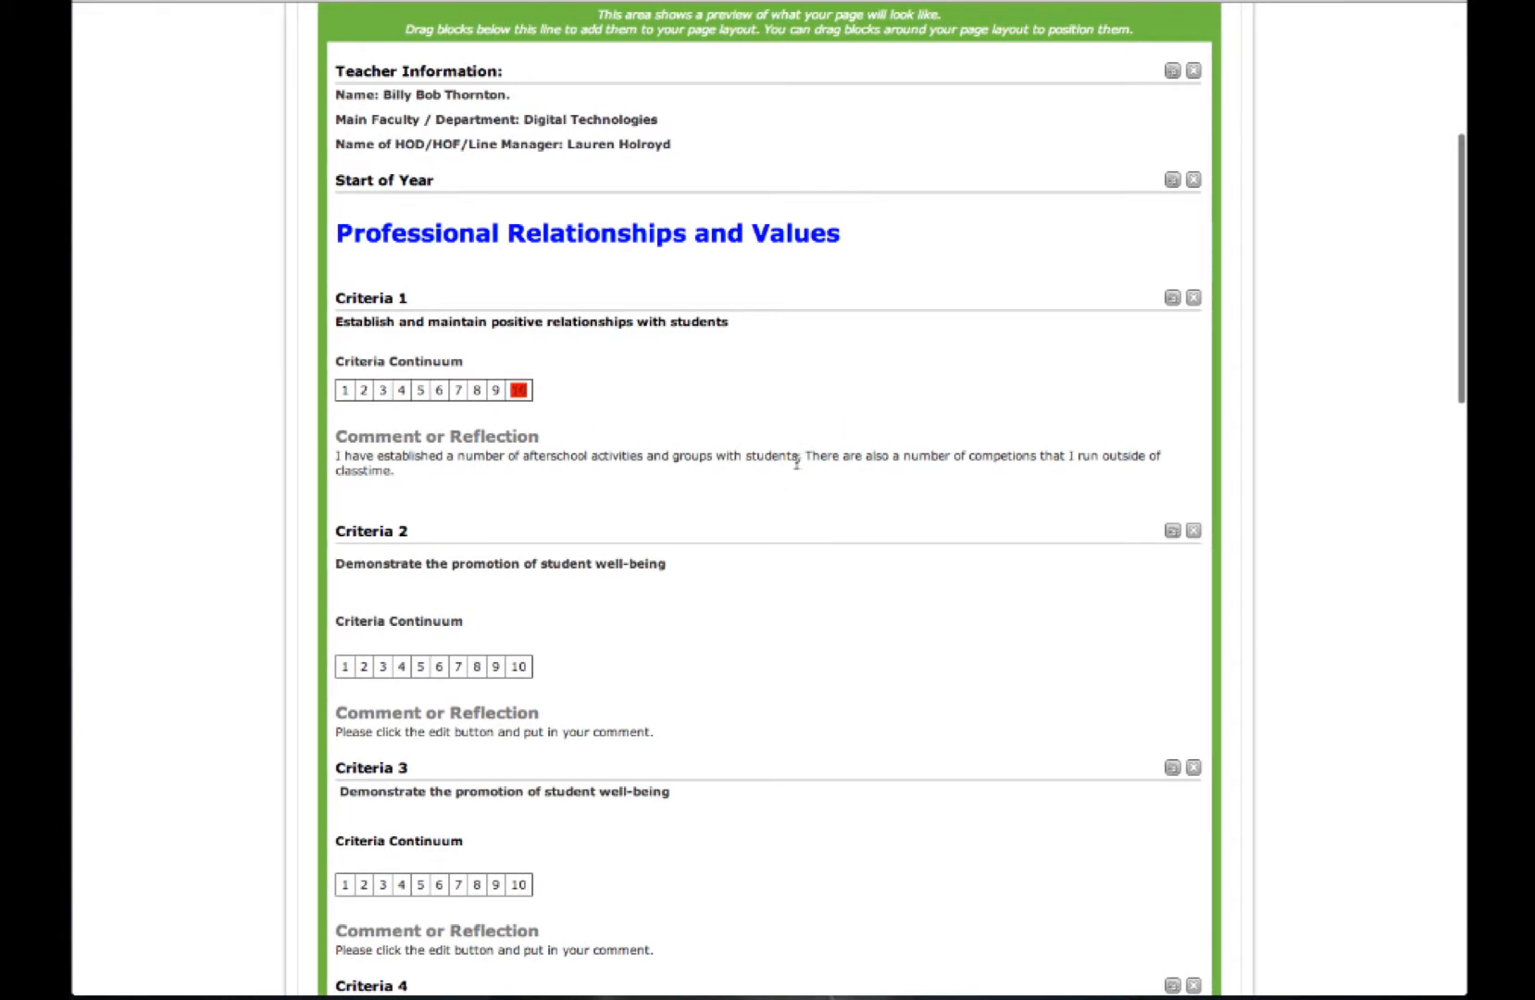
pyautogui.click(1173, 531)
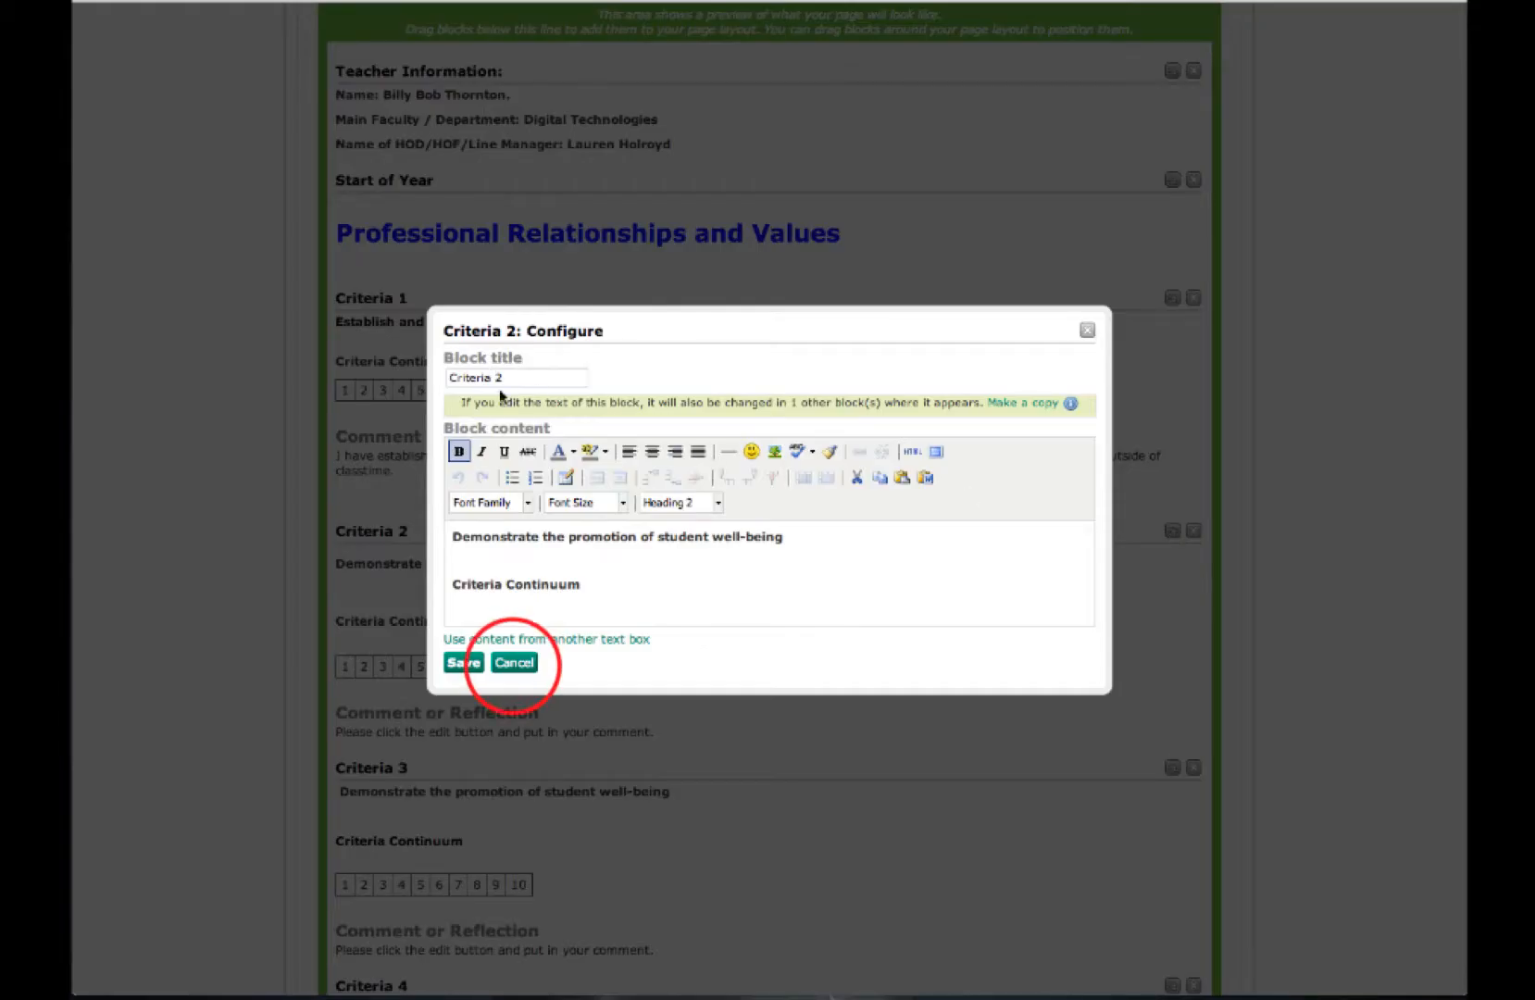
pyautogui.click(513, 663)
pyautogui.click(1173, 297)
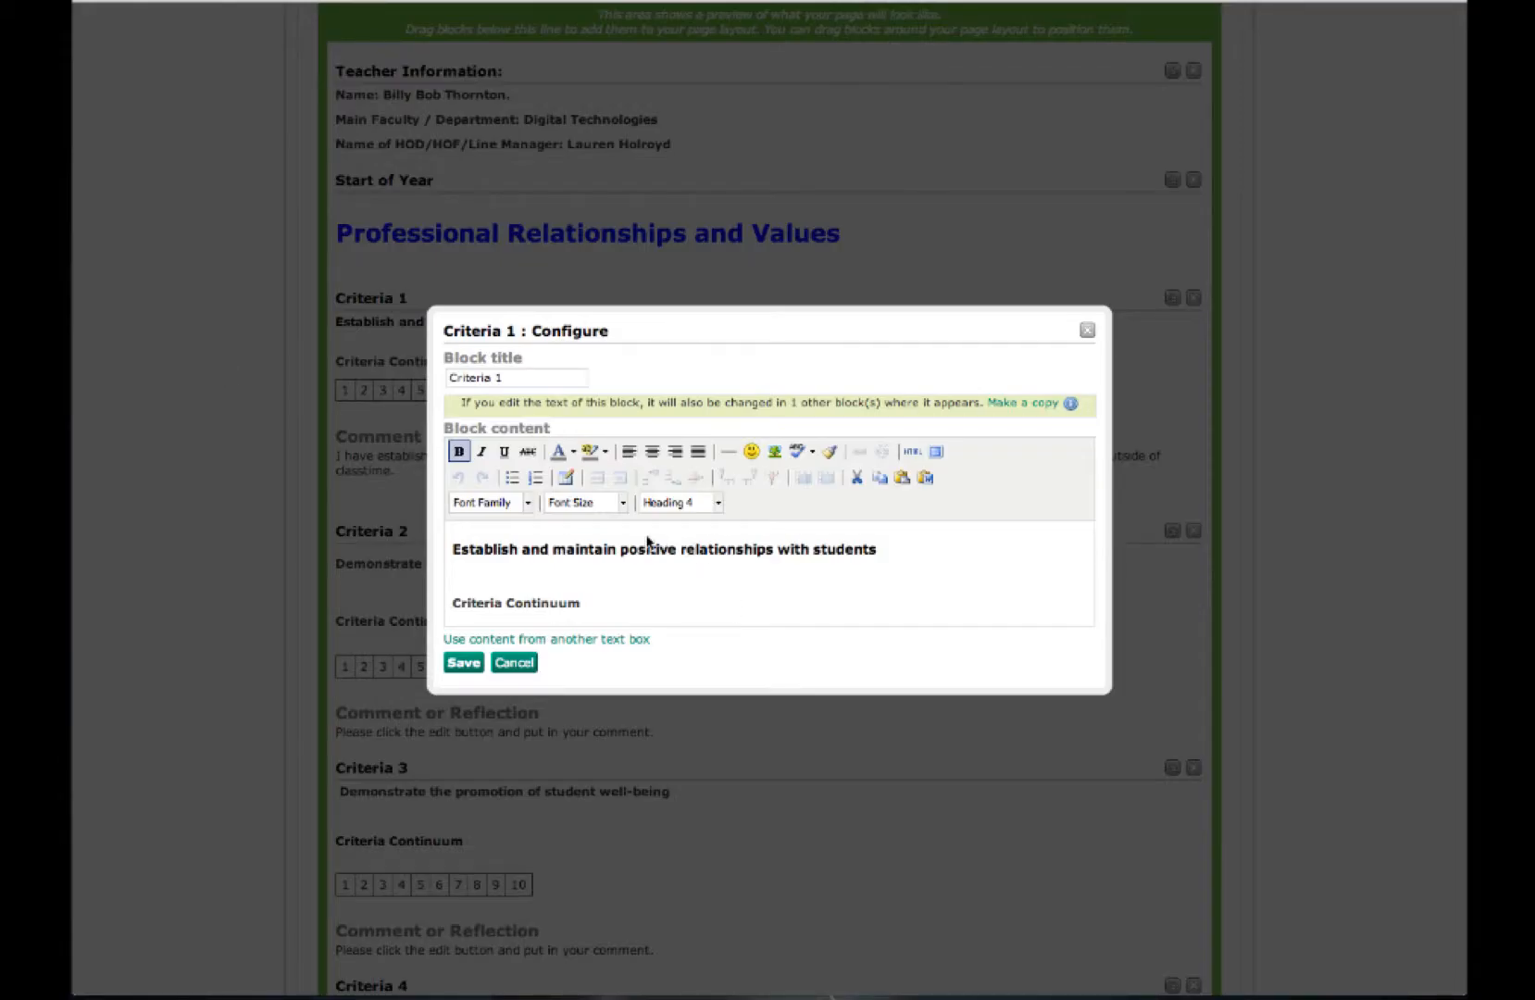
pyautogui.scroll(-6, 662, 544)
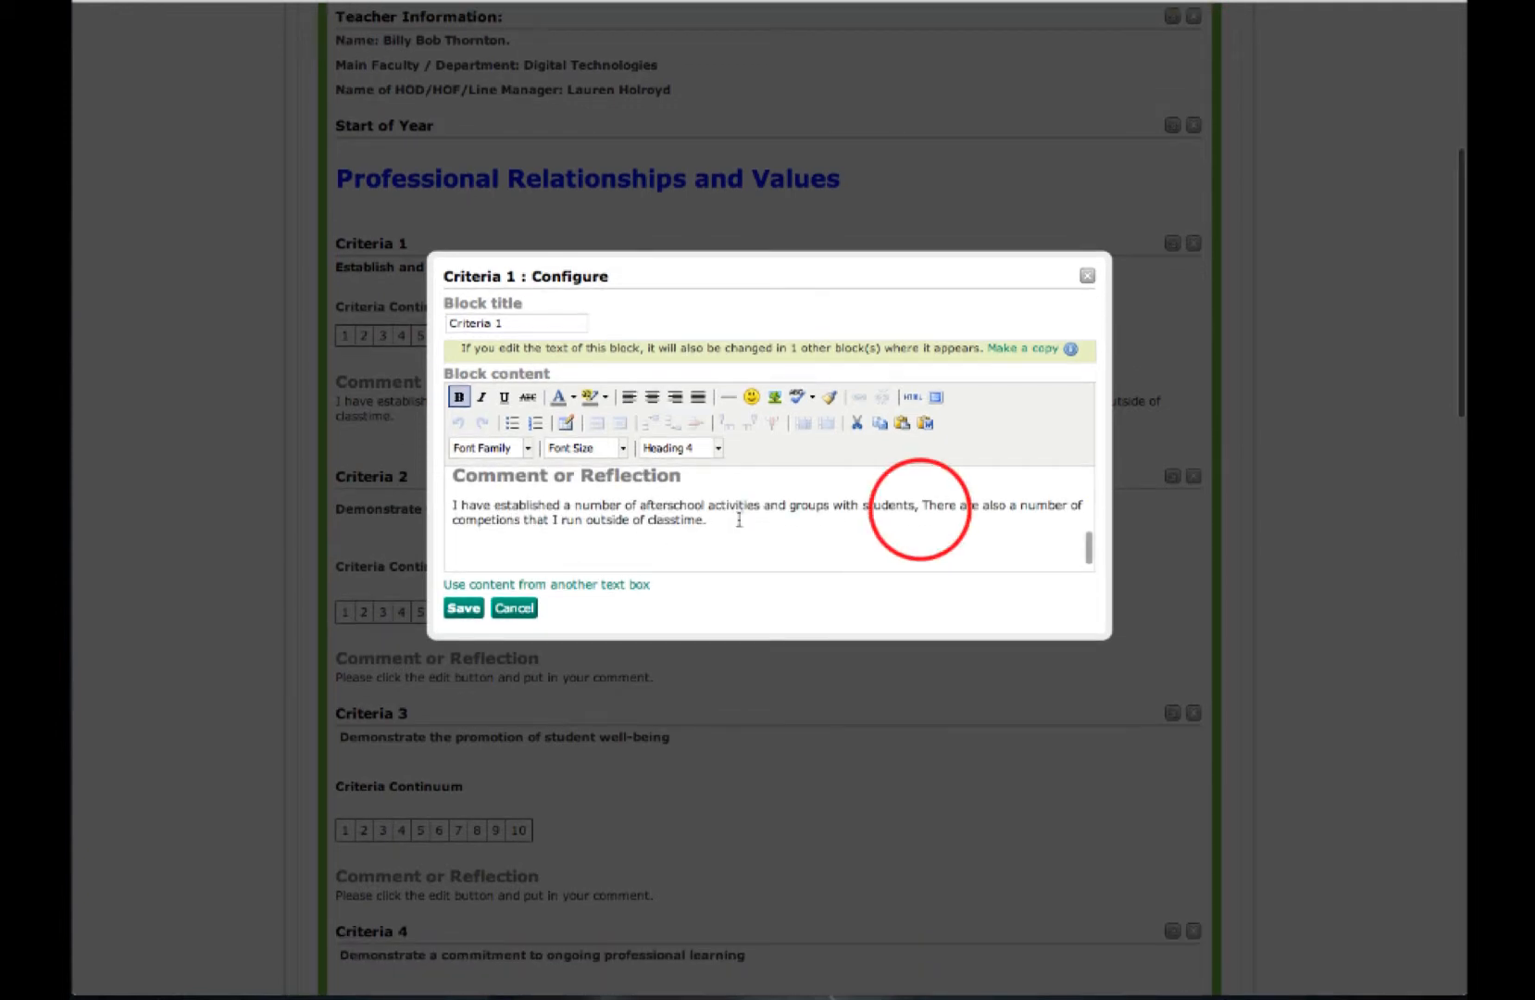
pyautogui.click(919, 507)
pyautogui.press('BackSpace')
pyautogui.write('.')
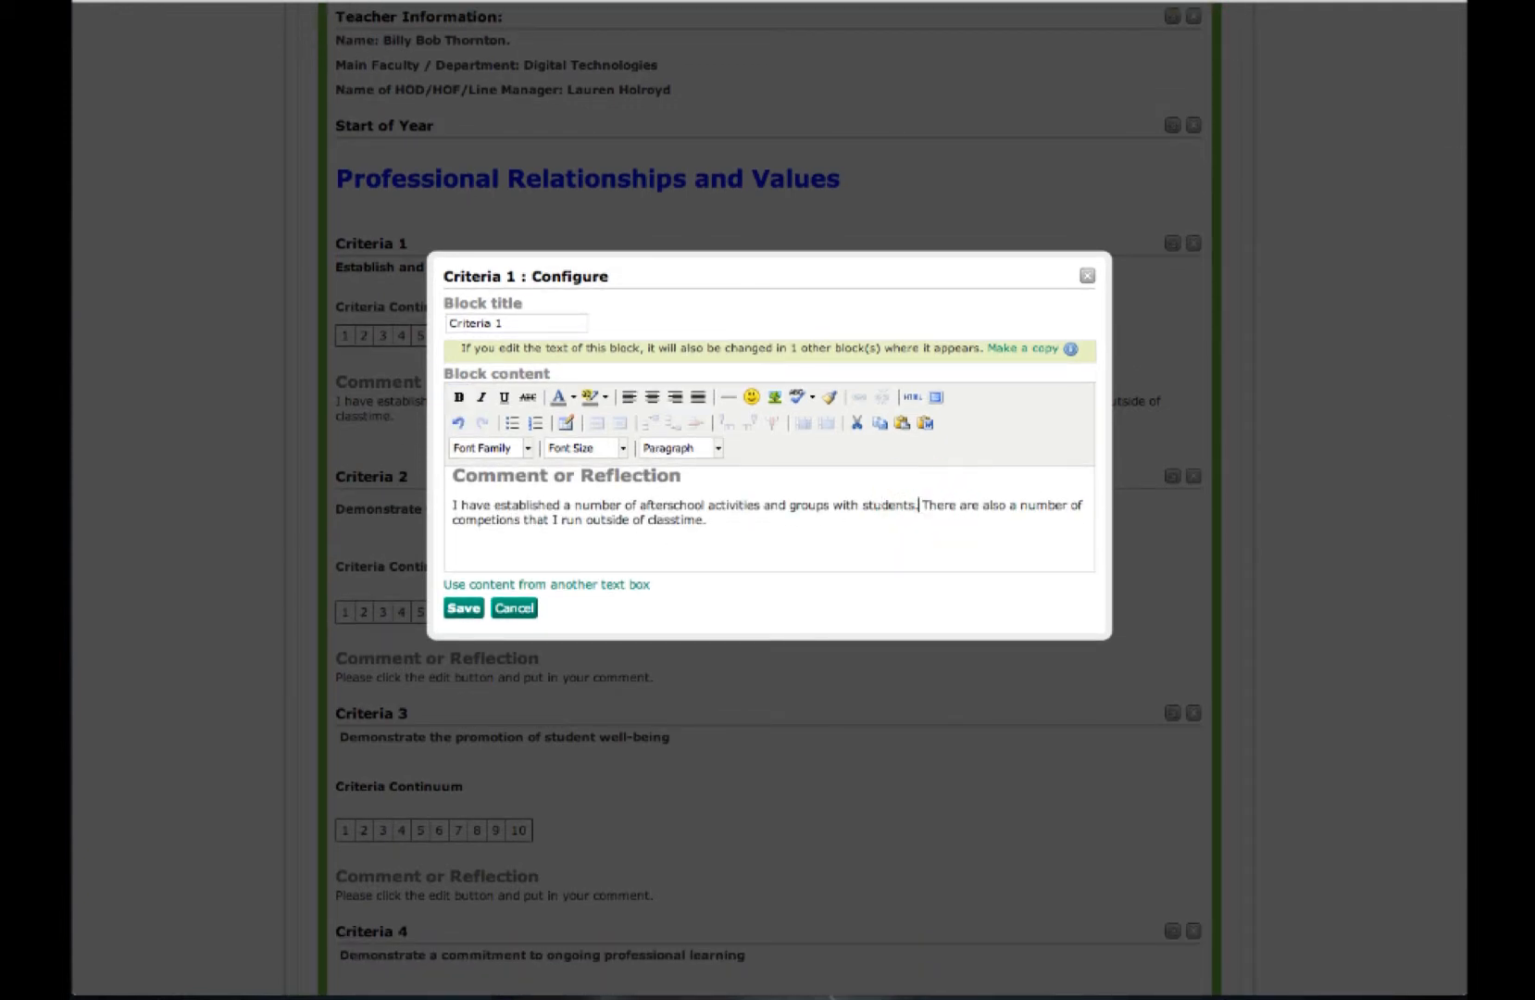
# Step: Append "I also run the Student Technician Group, this runs from seniors to Juniors and is cross curricular." to the Criteria 1 comment and save
pyautogui.click(740, 525)
pyautogui.write('I also run the Student Techni')
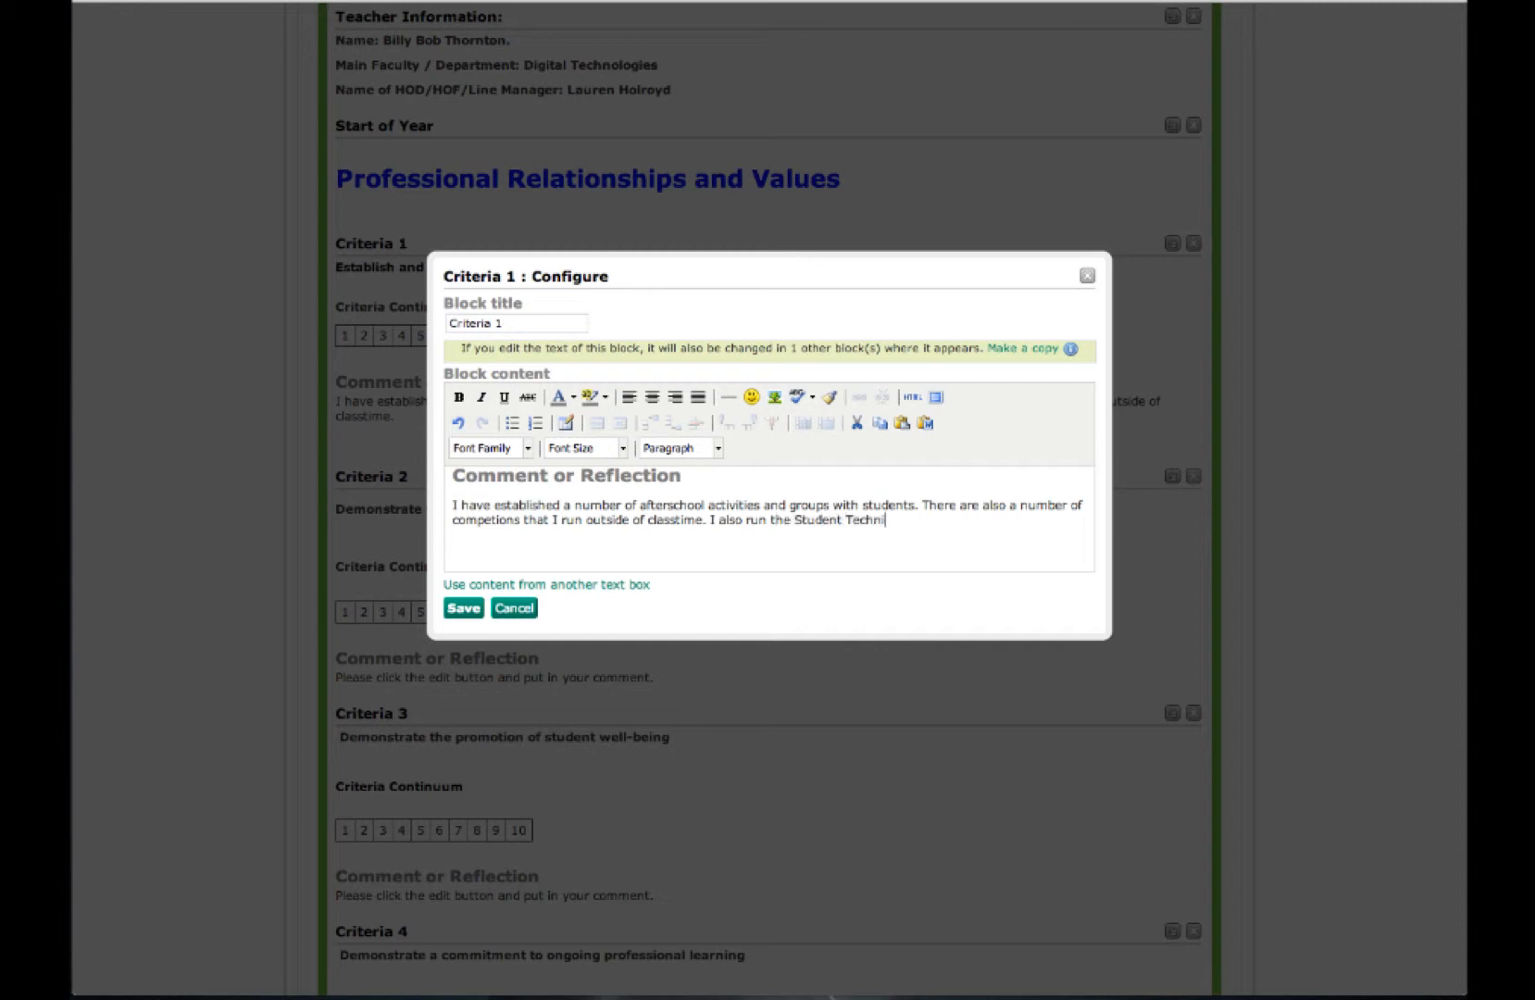
pyautogui.write('cian Group, this runs')
pyautogui.write('from se')
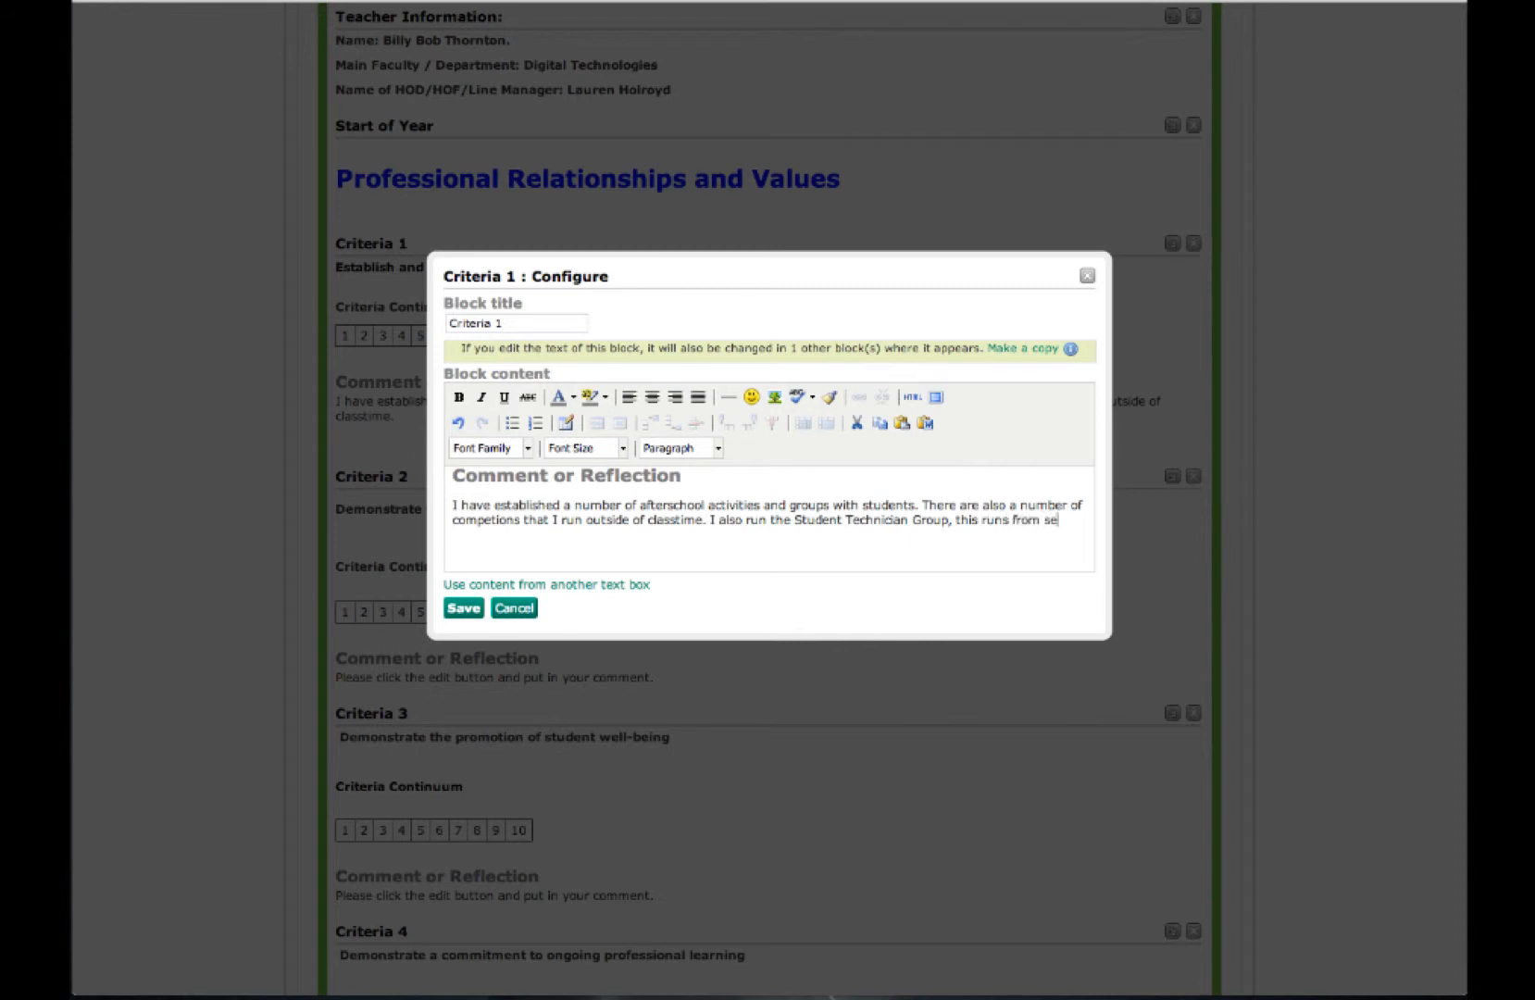
pyautogui.write('niors to Juniors and is cros')
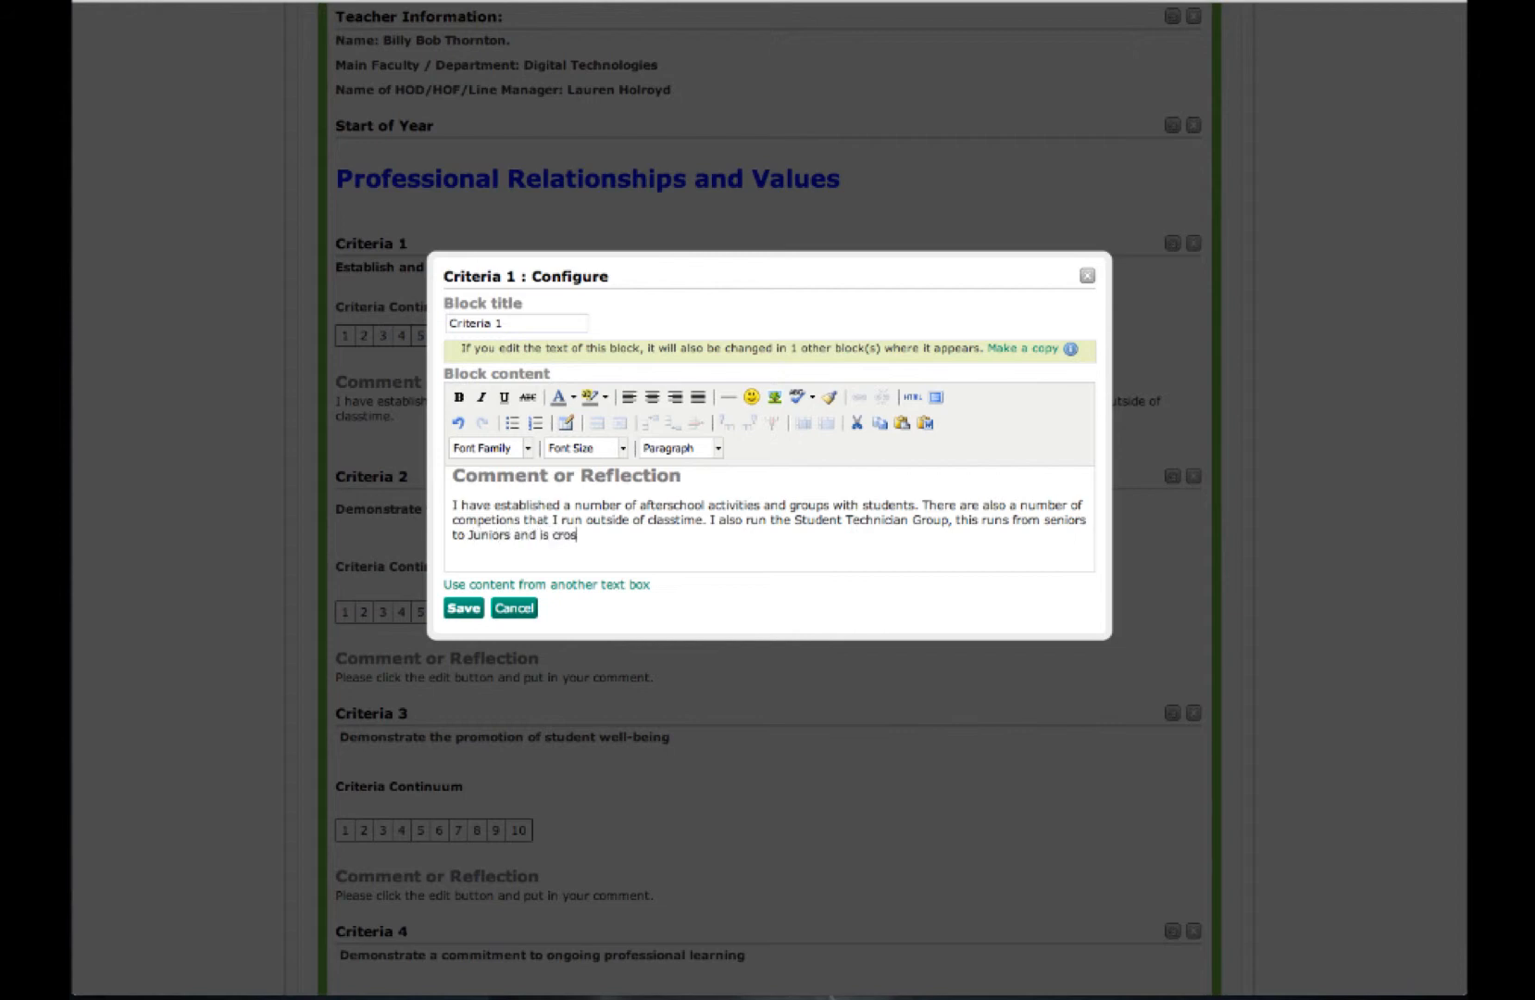
pyautogui.write('s curricular.')
pyautogui.press('Return')
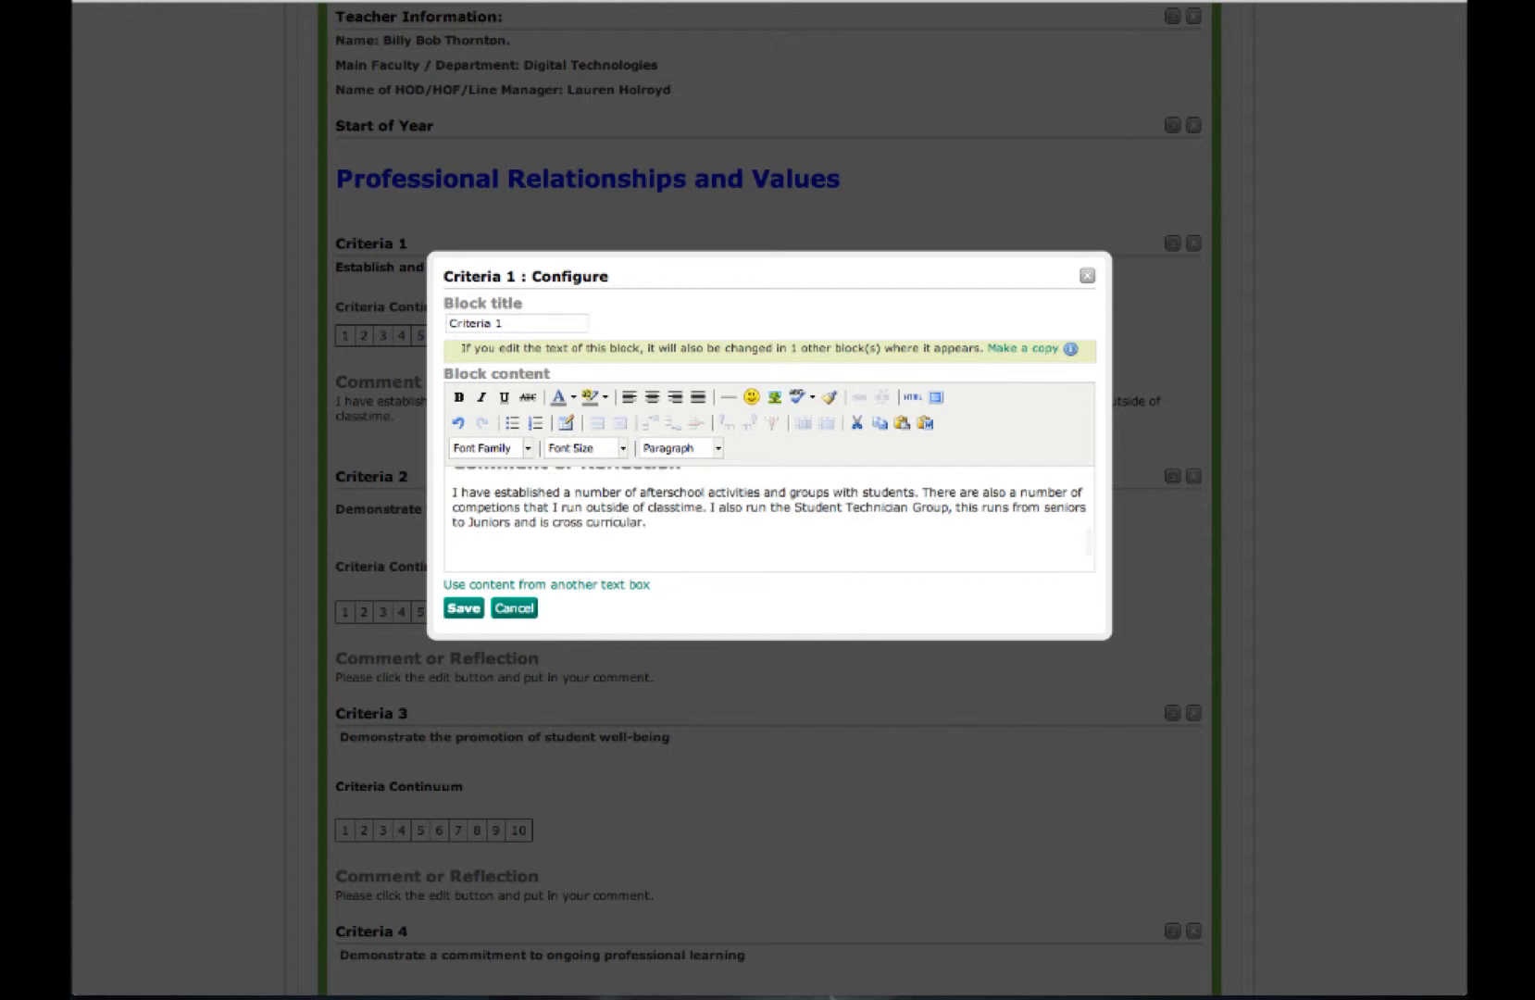
pyautogui.click(468, 608)
pyautogui.click(470, 611)
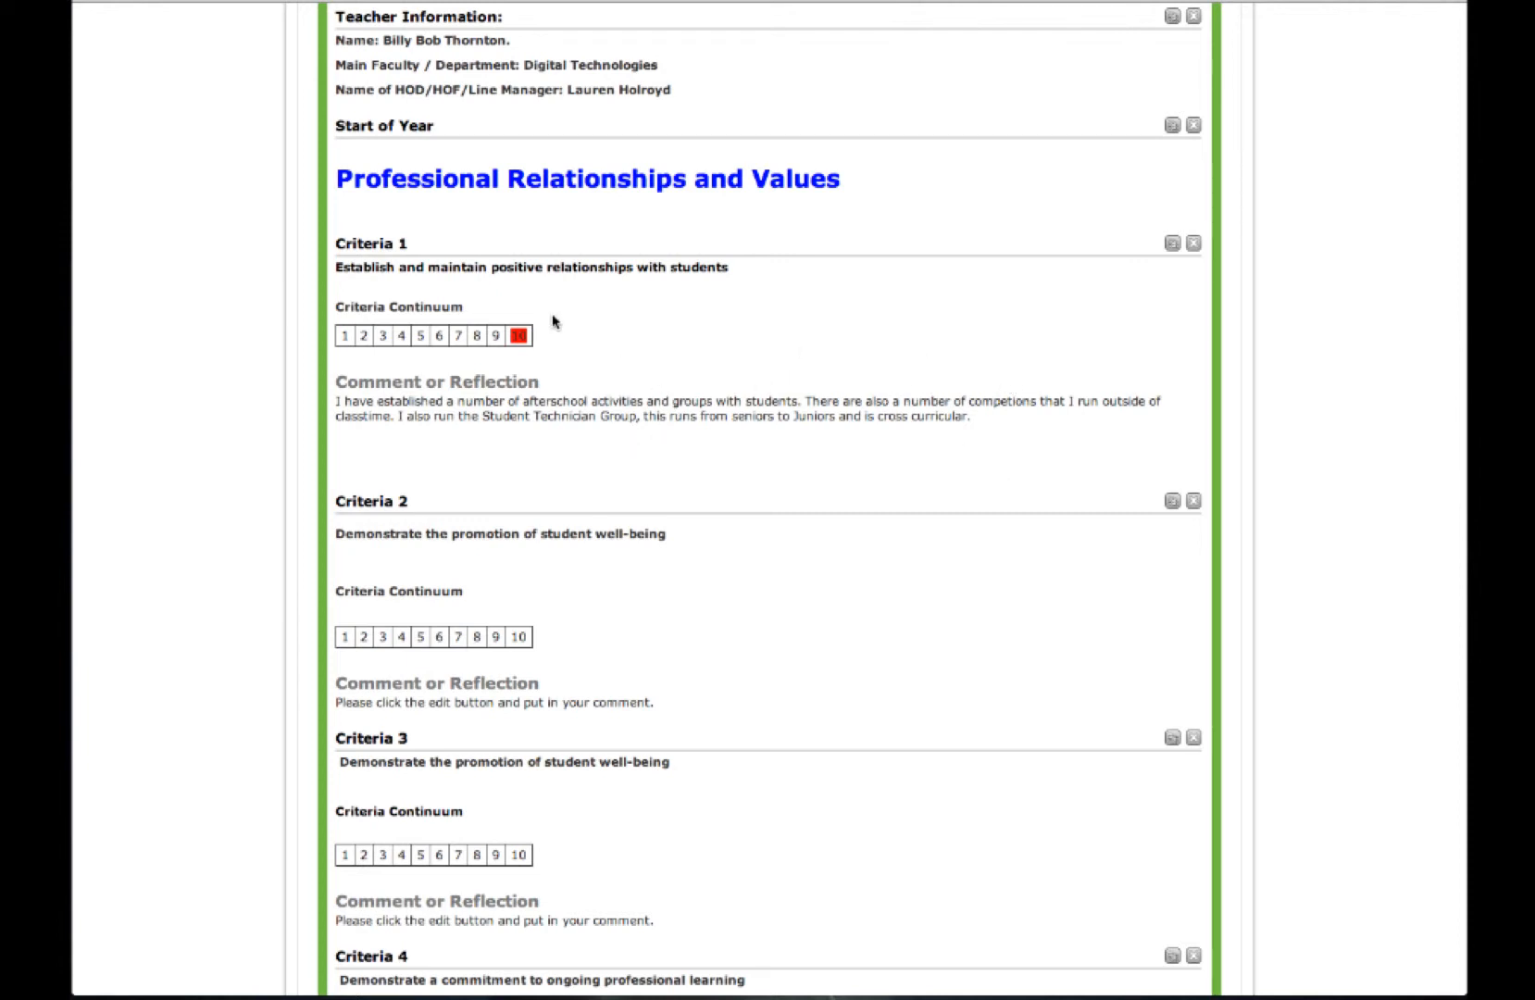
# Step: Finish editing the copied Start of 2013 Appraisal page and return to the list of pages
pyautogui.scroll(-15, 552, 321)
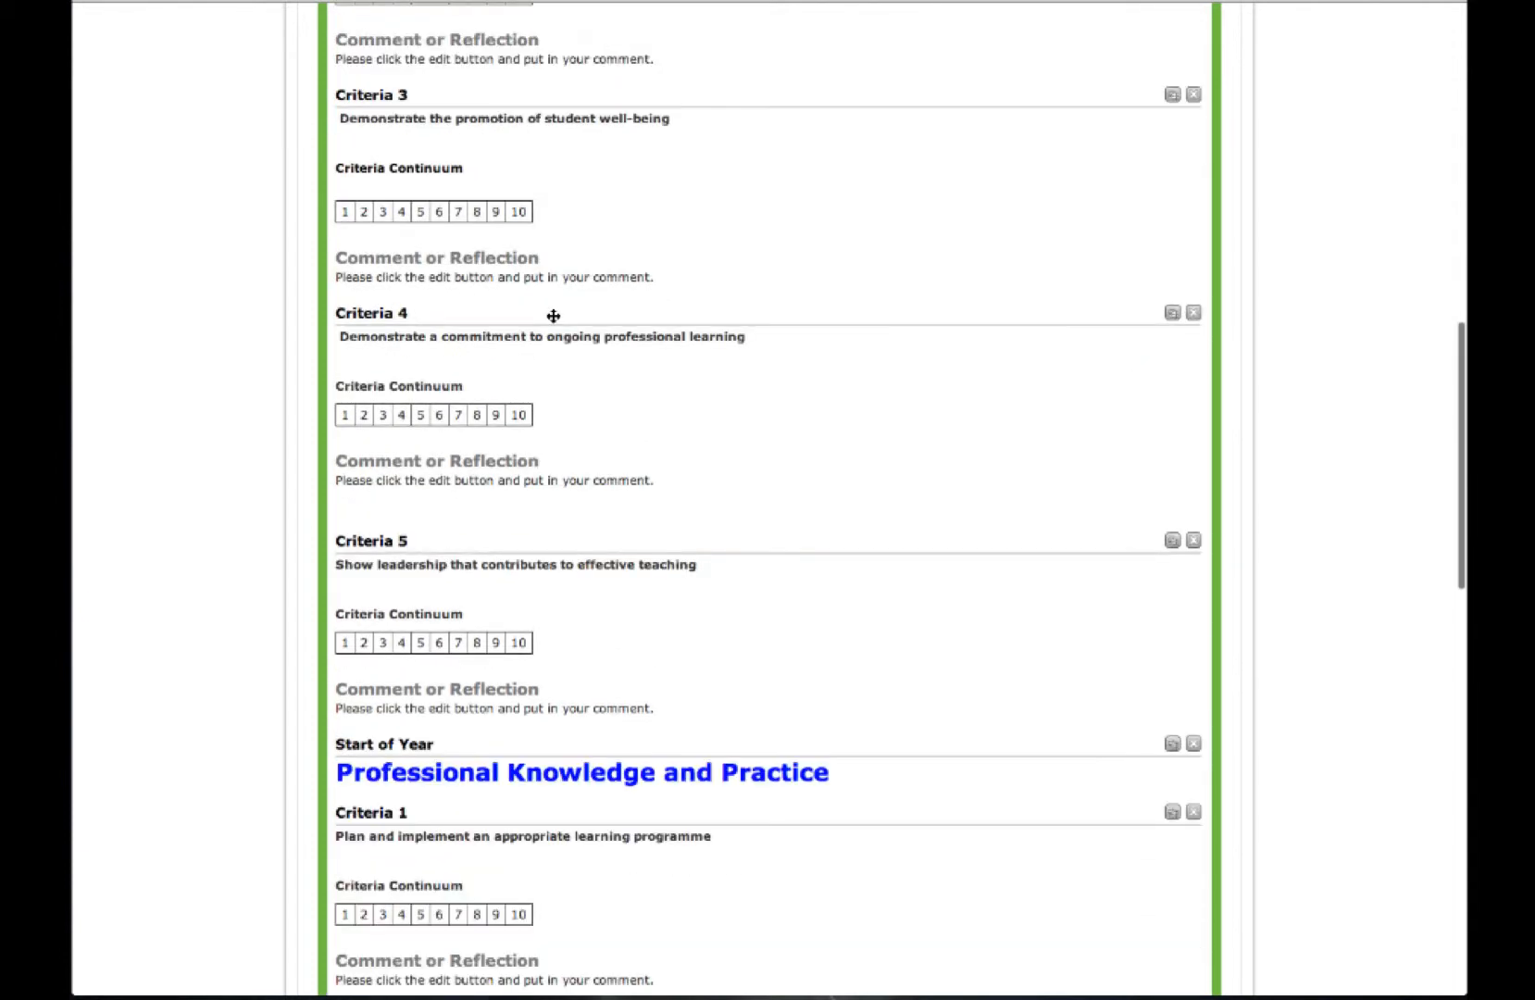
pyautogui.scroll(-8, 553, 321)
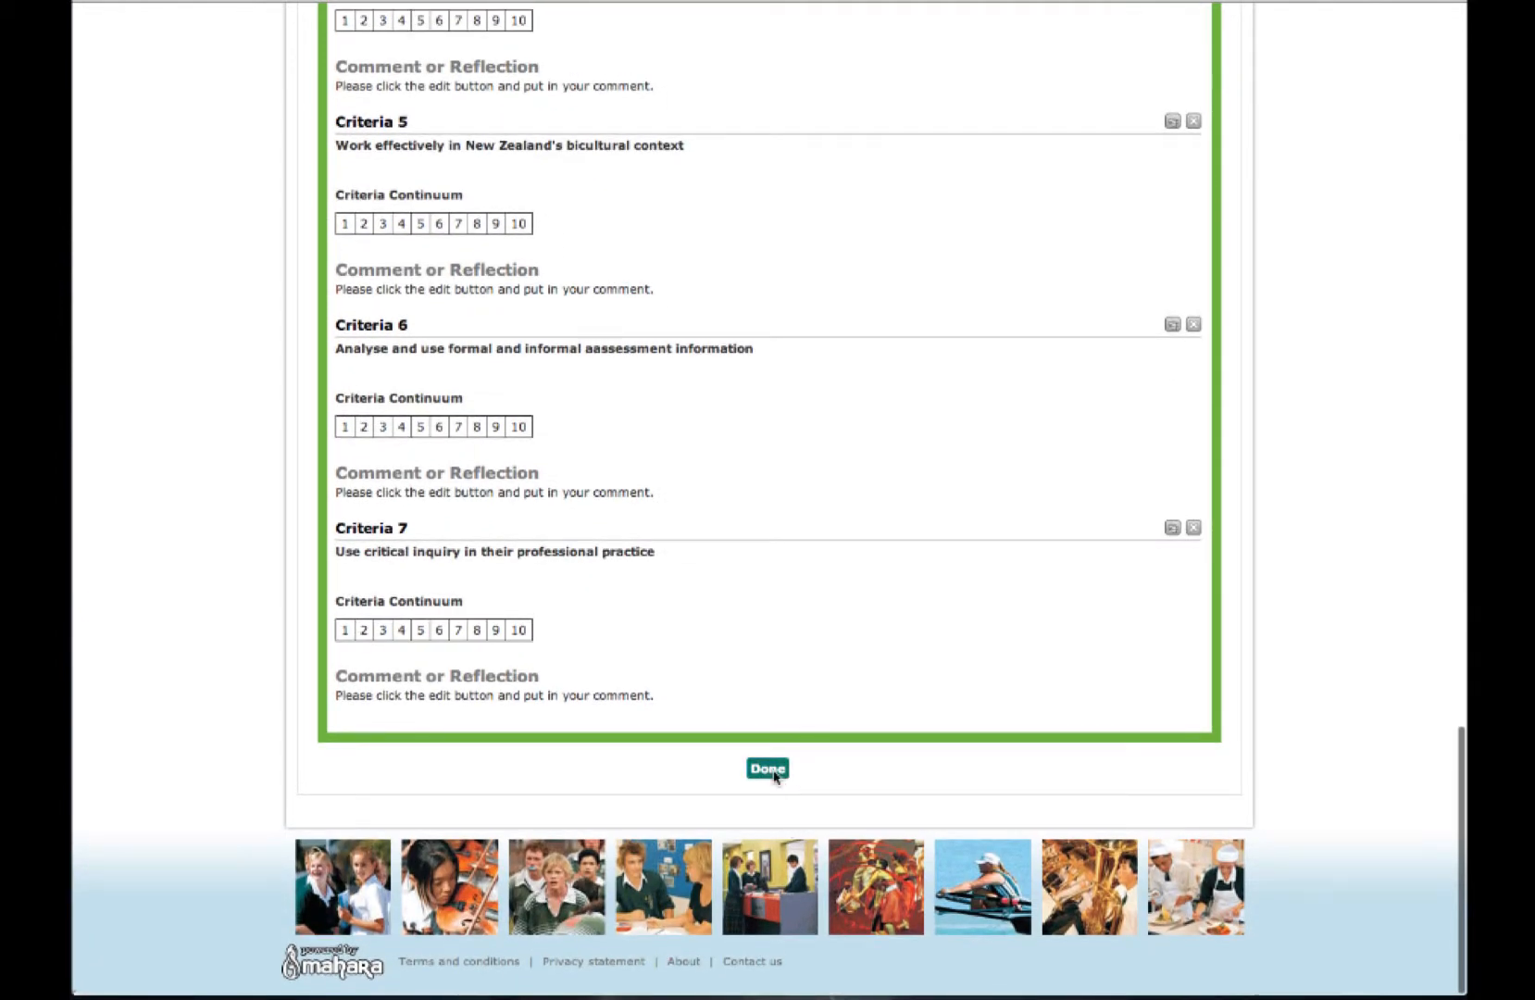
pyautogui.click(774, 775)
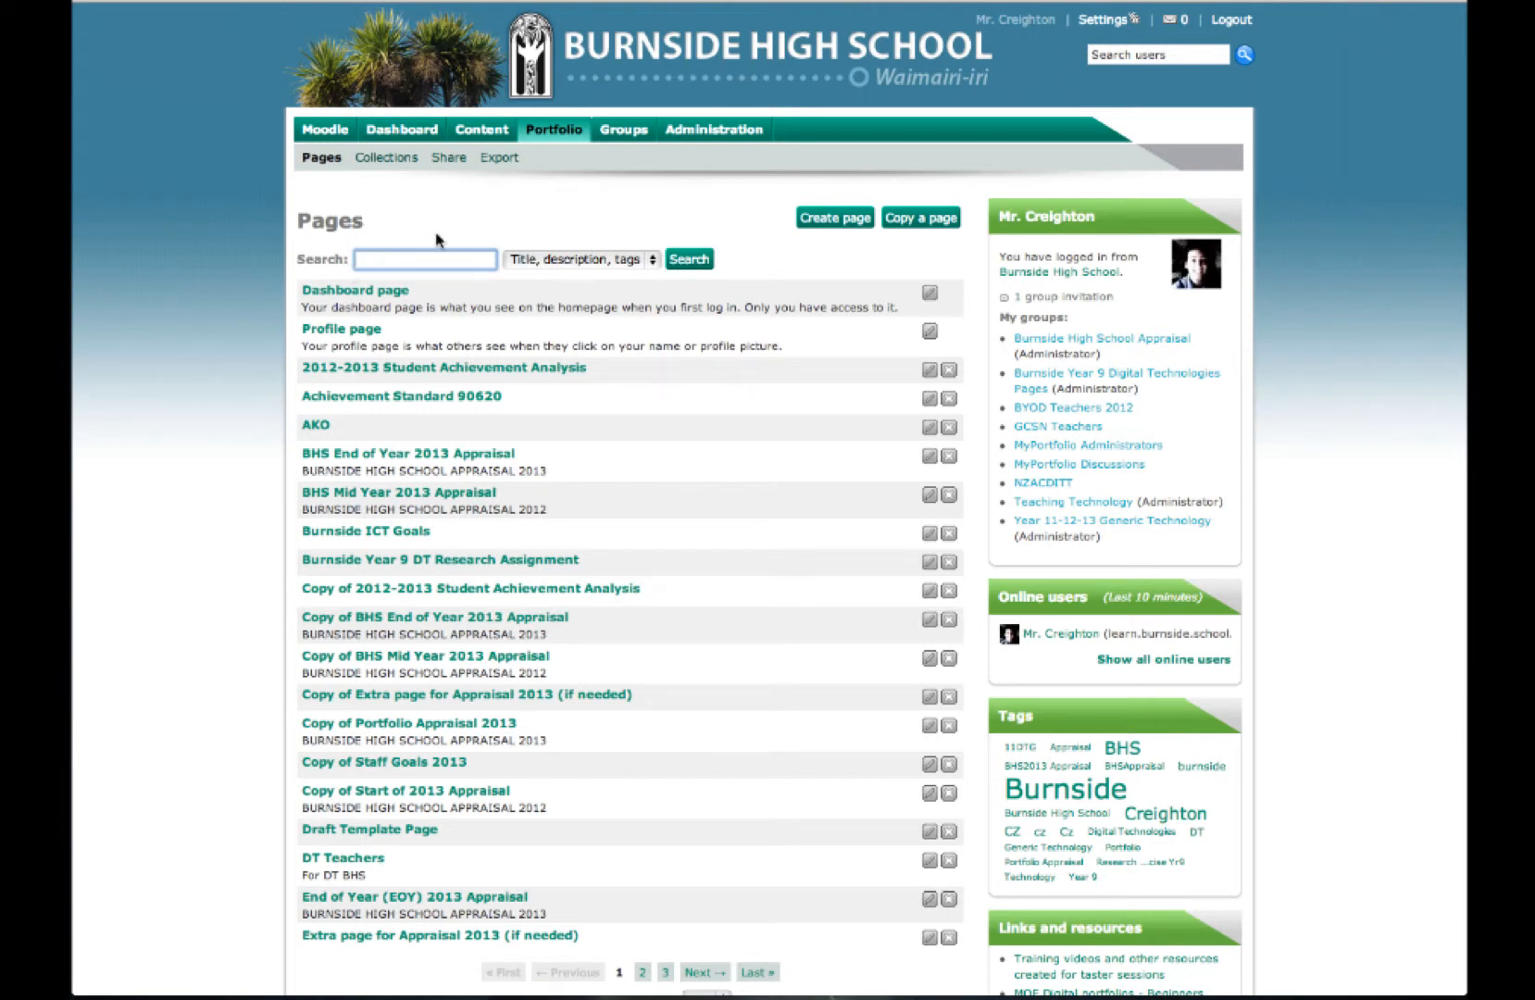
# Step: Open the CZJ Appraisal 2013 collection and review its Start of 2013 Appraisal page with the completed Criteria 1
pyautogui.click(389, 160)
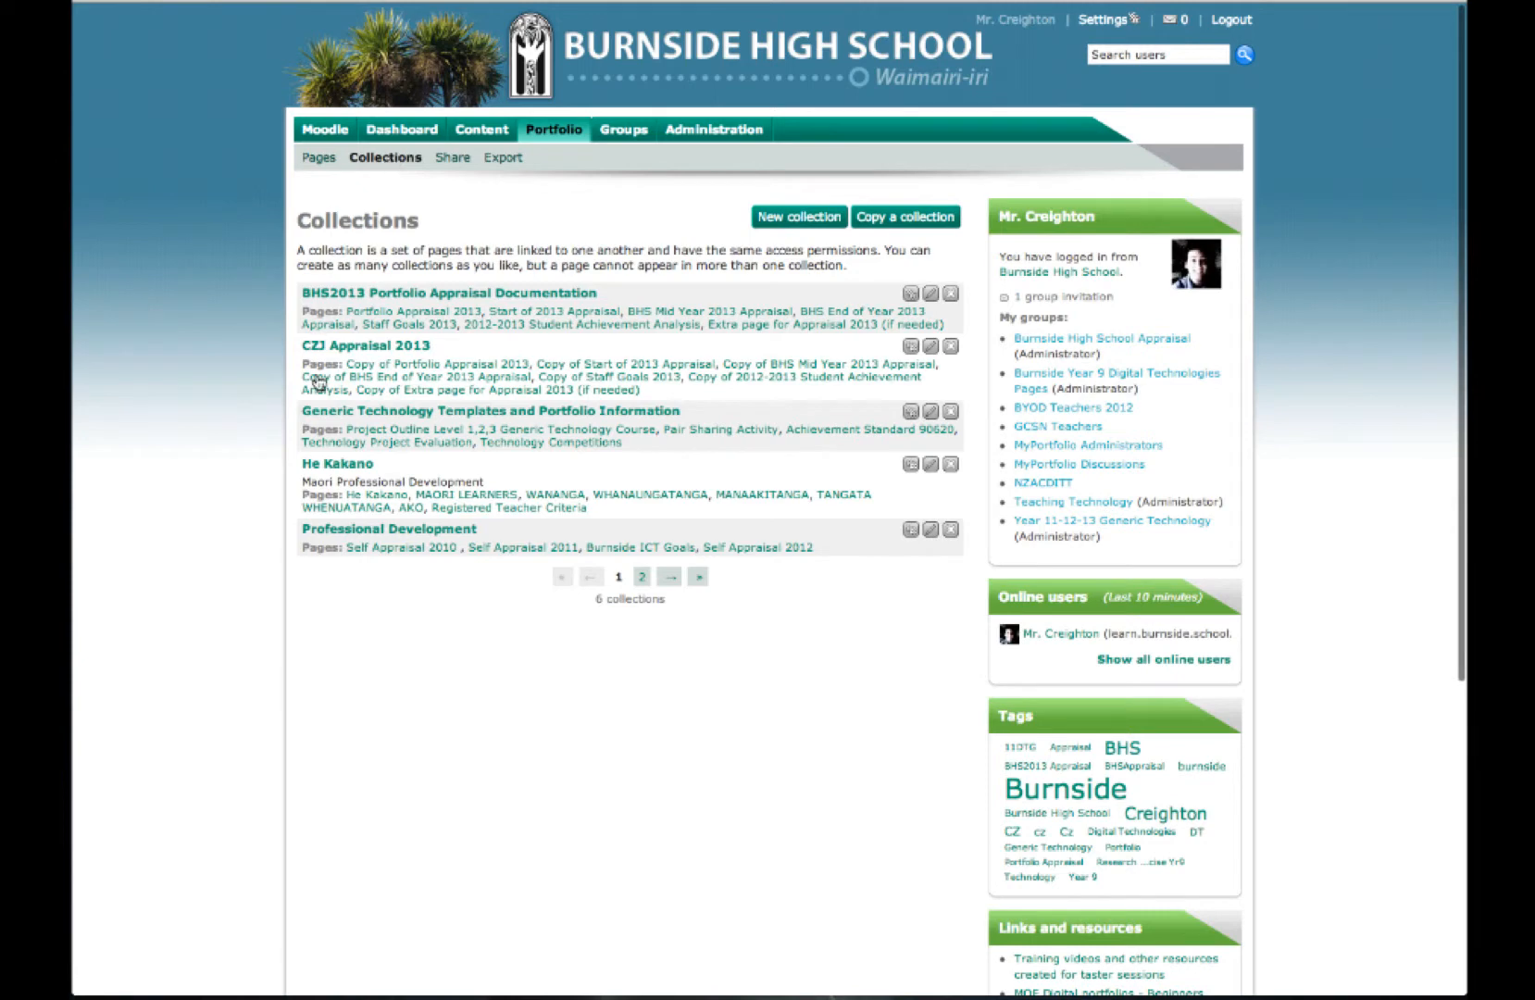
pyautogui.click(356, 346)
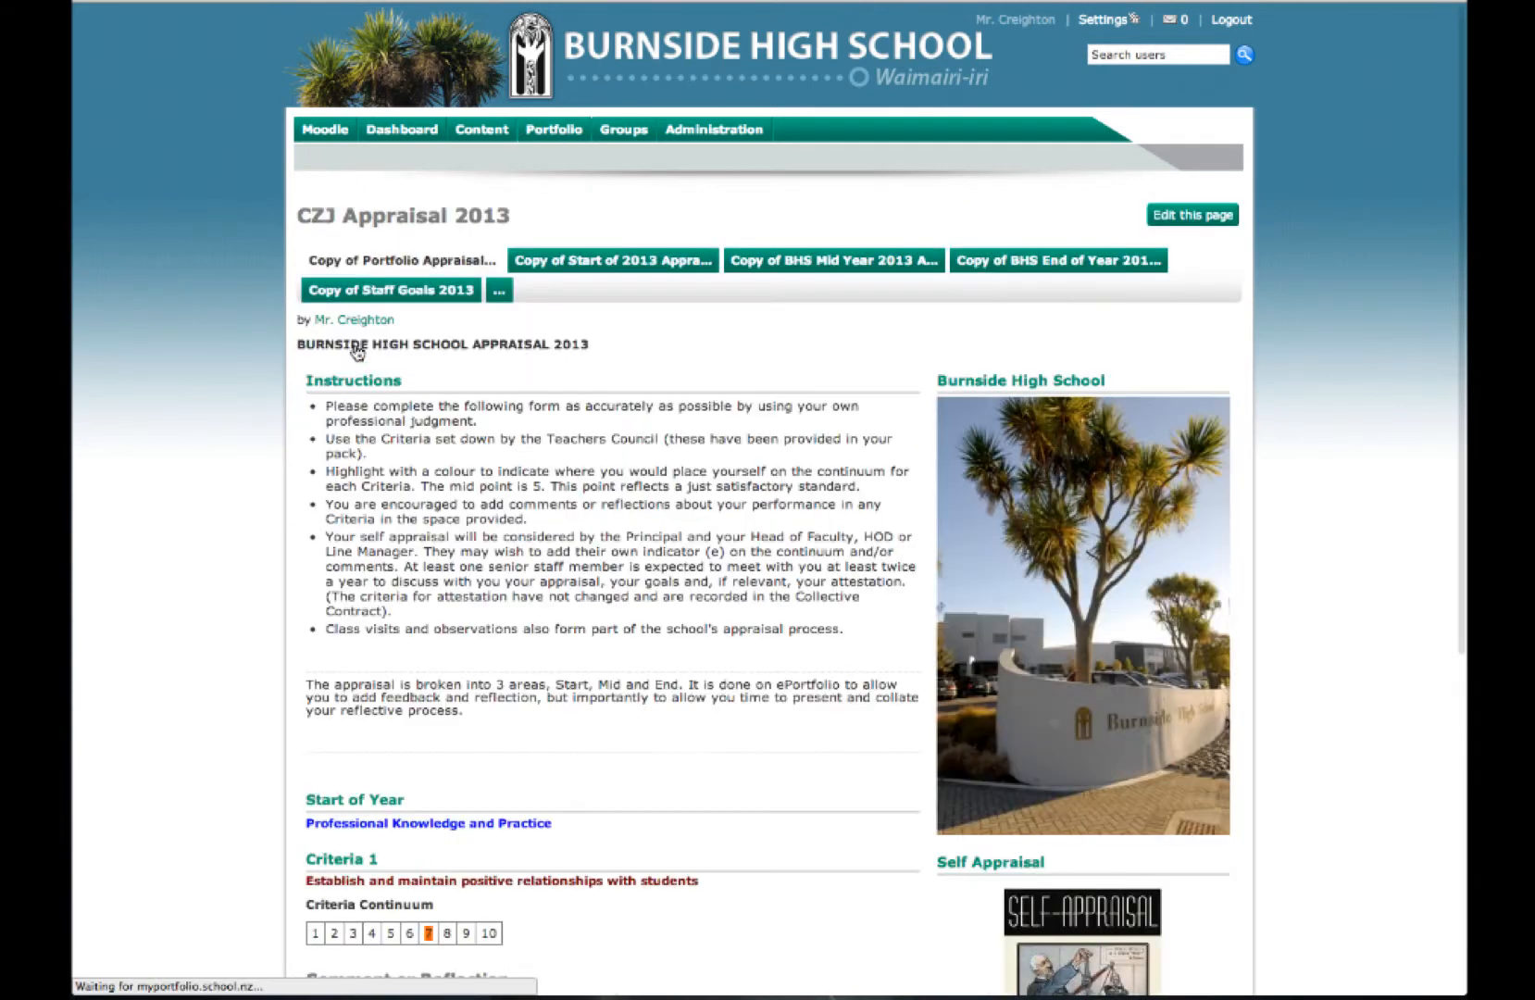
pyautogui.click(560, 262)
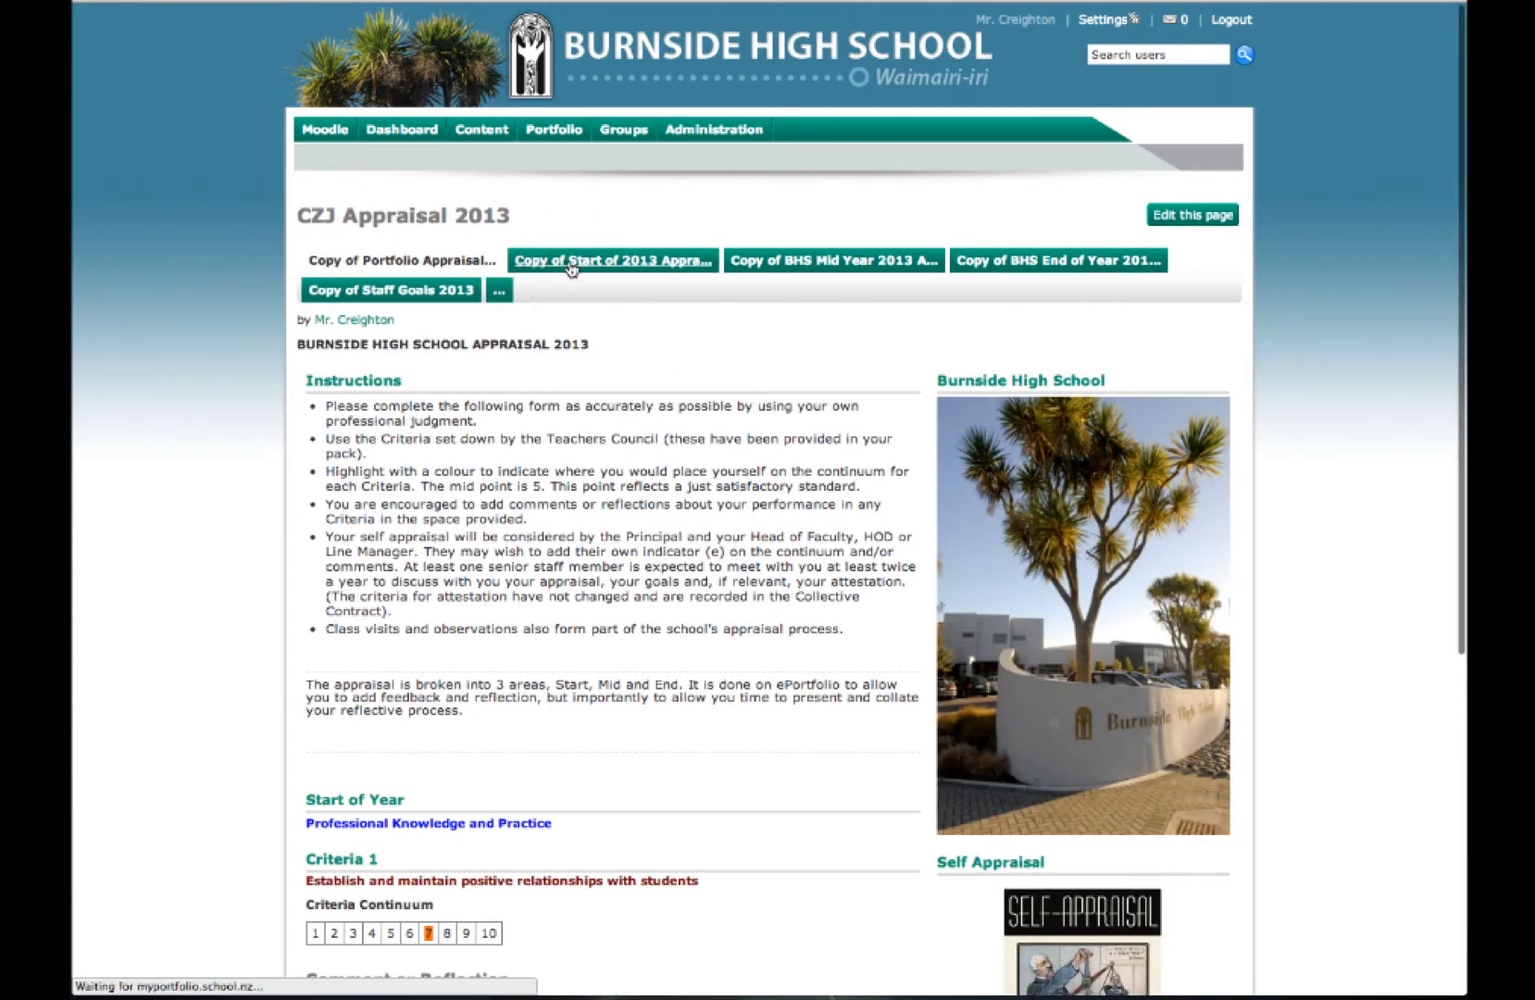
pyautogui.scroll(-4, 566, 505)
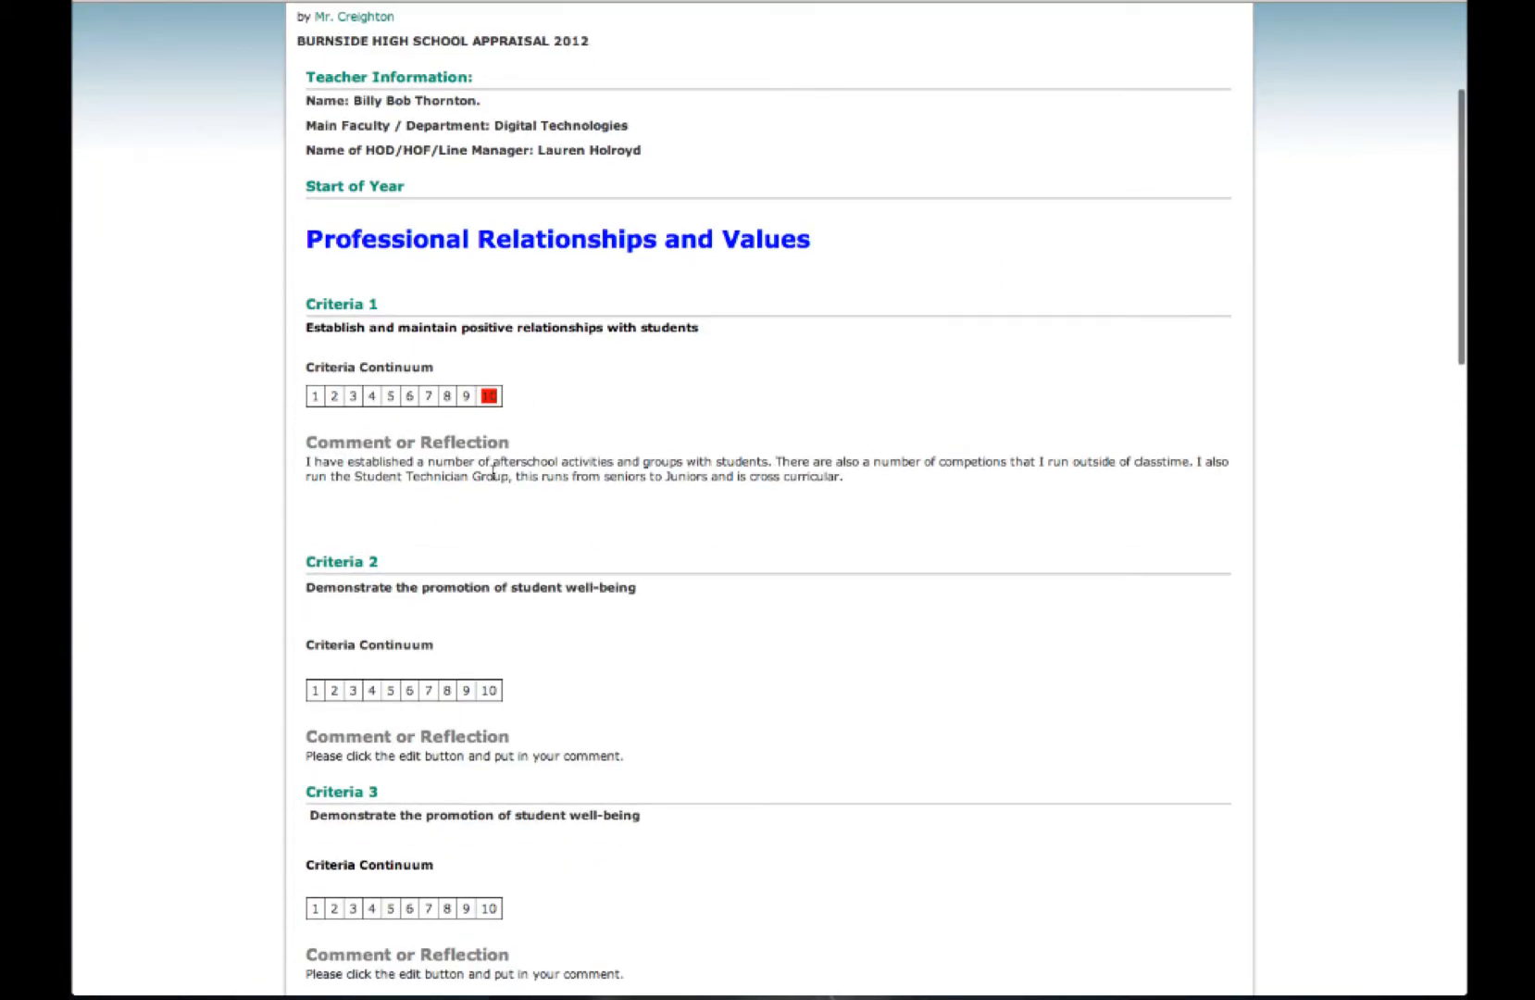
pyautogui.scroll(-2, 493, 476)
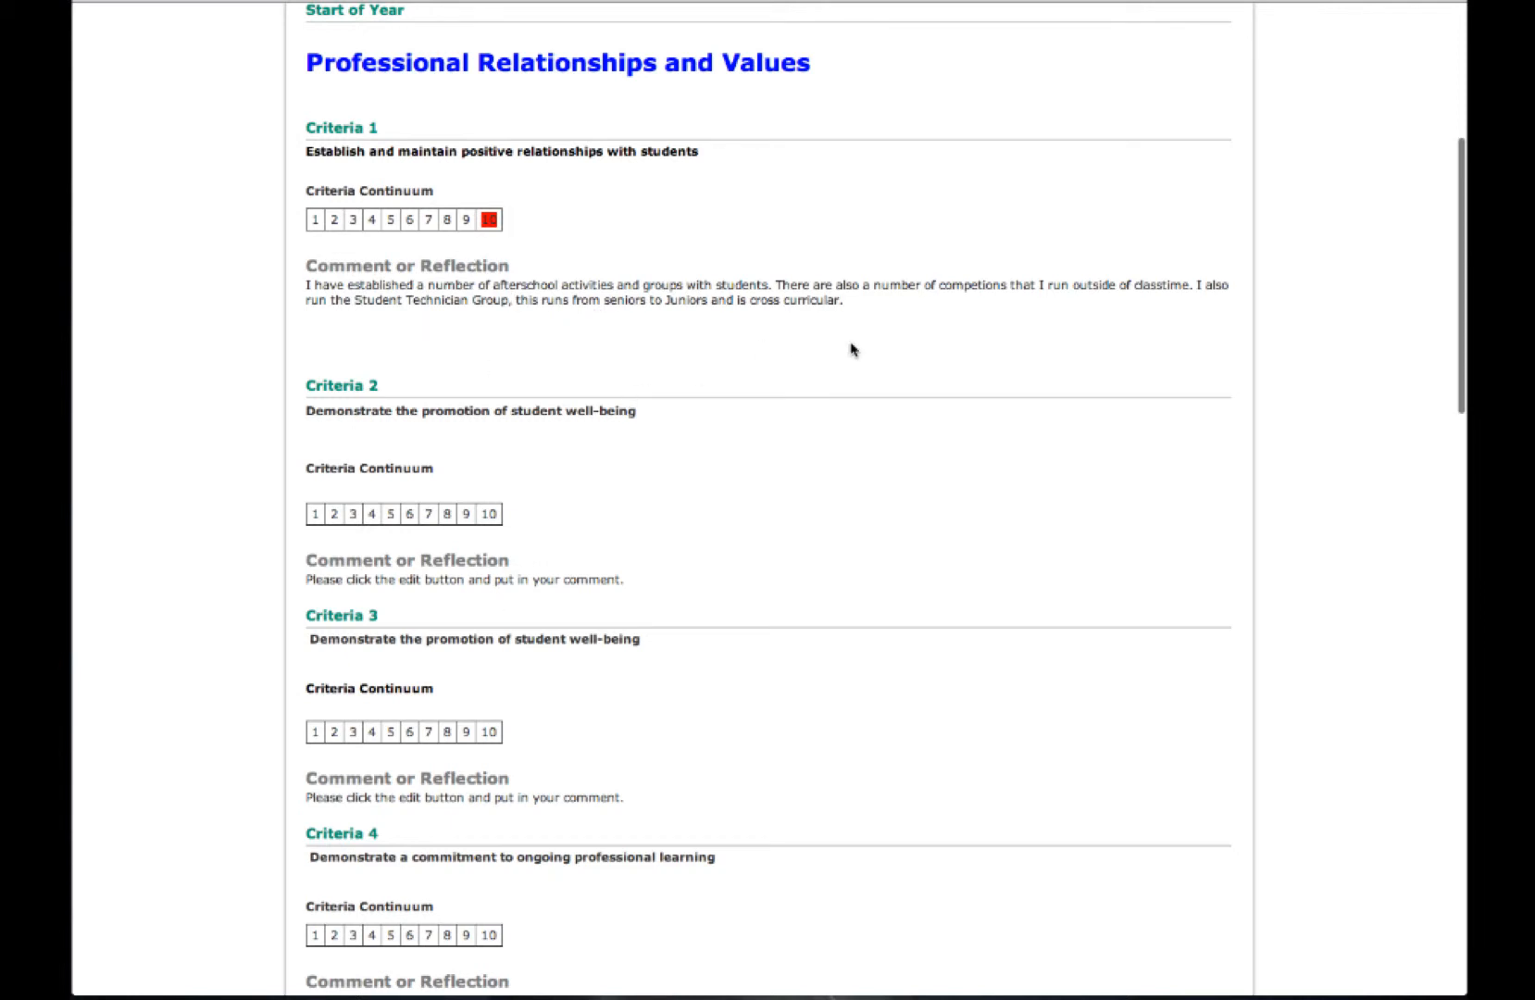
pyautogui.scroll(6, 846, 352)
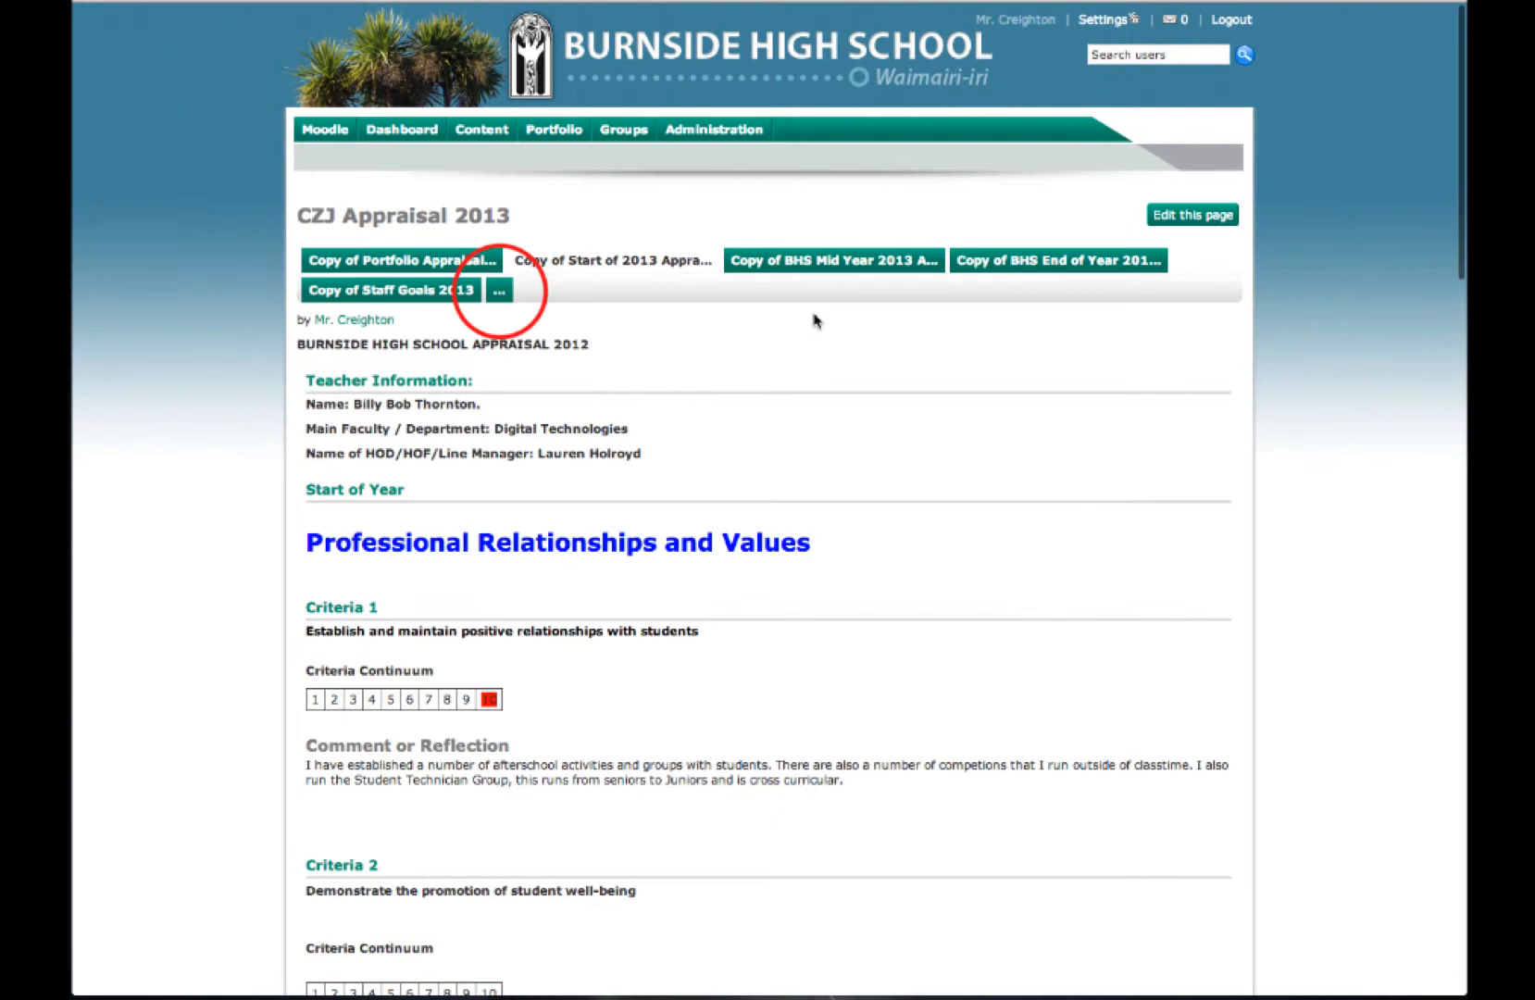
# Step: Open the collection's Copy of 2012-2013 Student Achievement Analysis page for editing
pyautogui.click(498, 290)
pyautogui.click(575, 293)
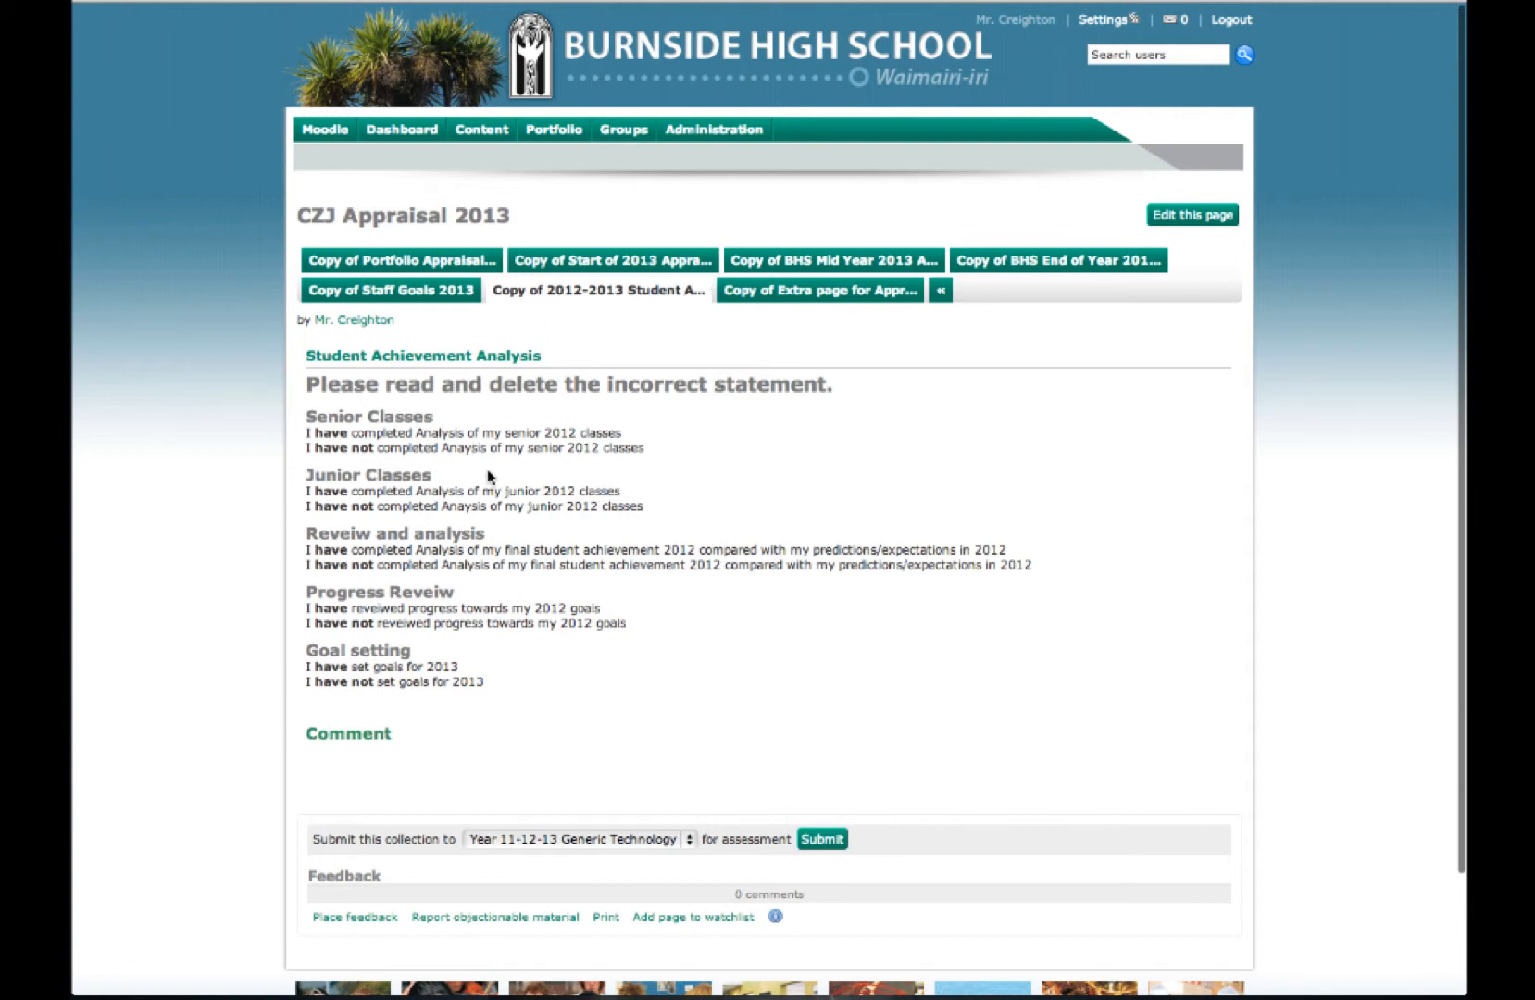
pyautogui.scroll(-3, 498, 433)
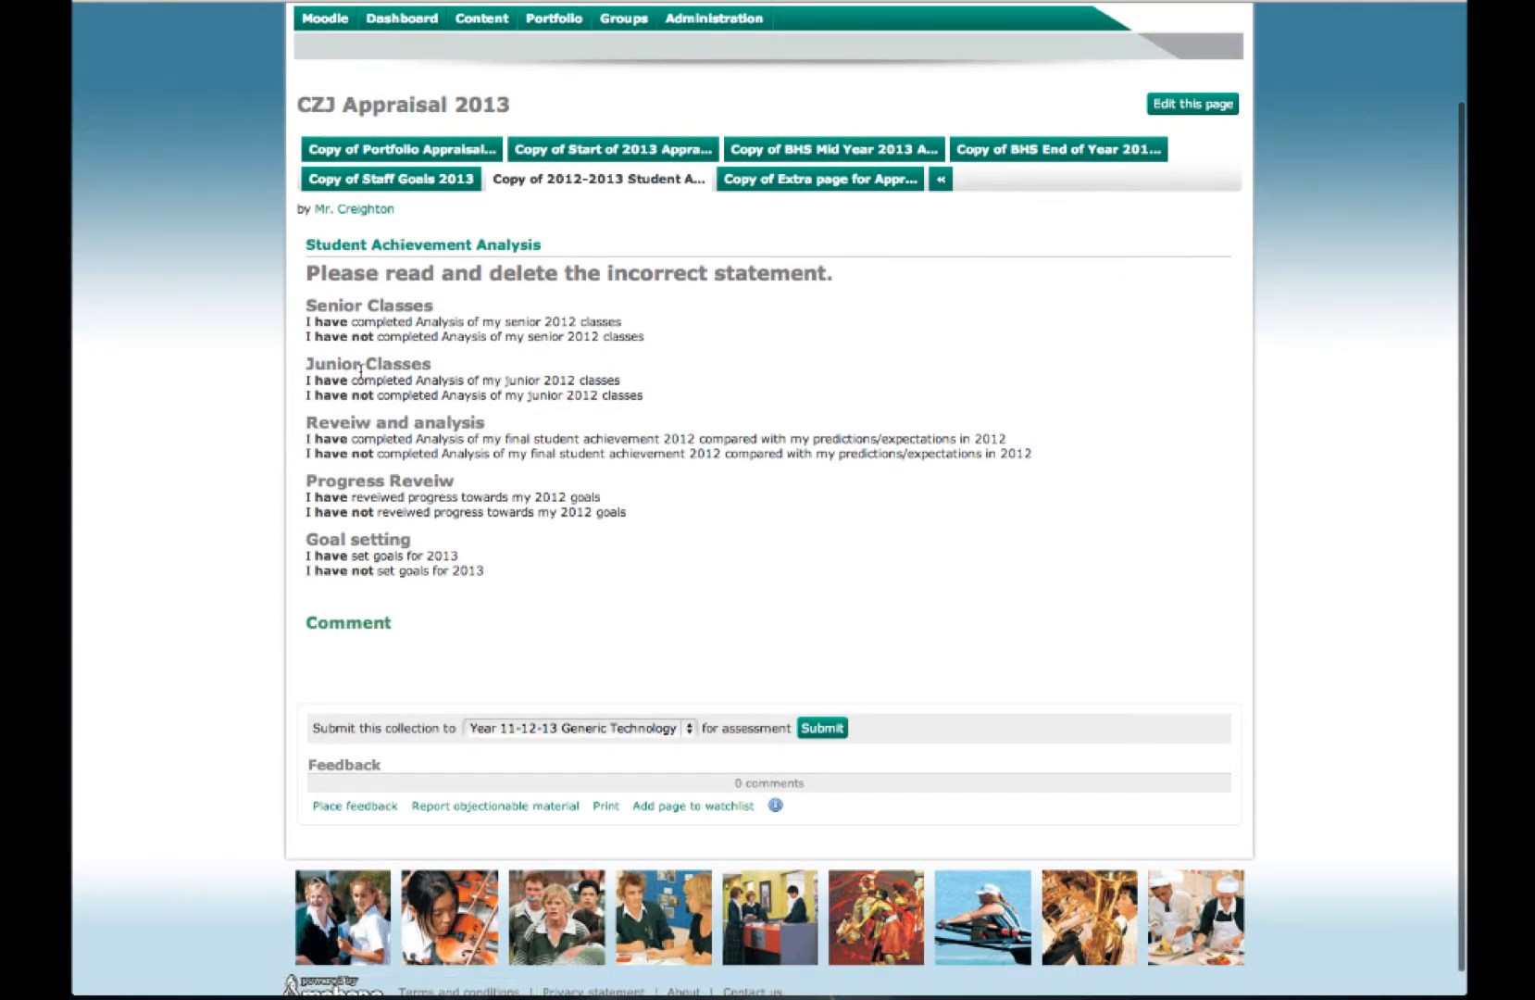
pyautogui.click(1192, 106)
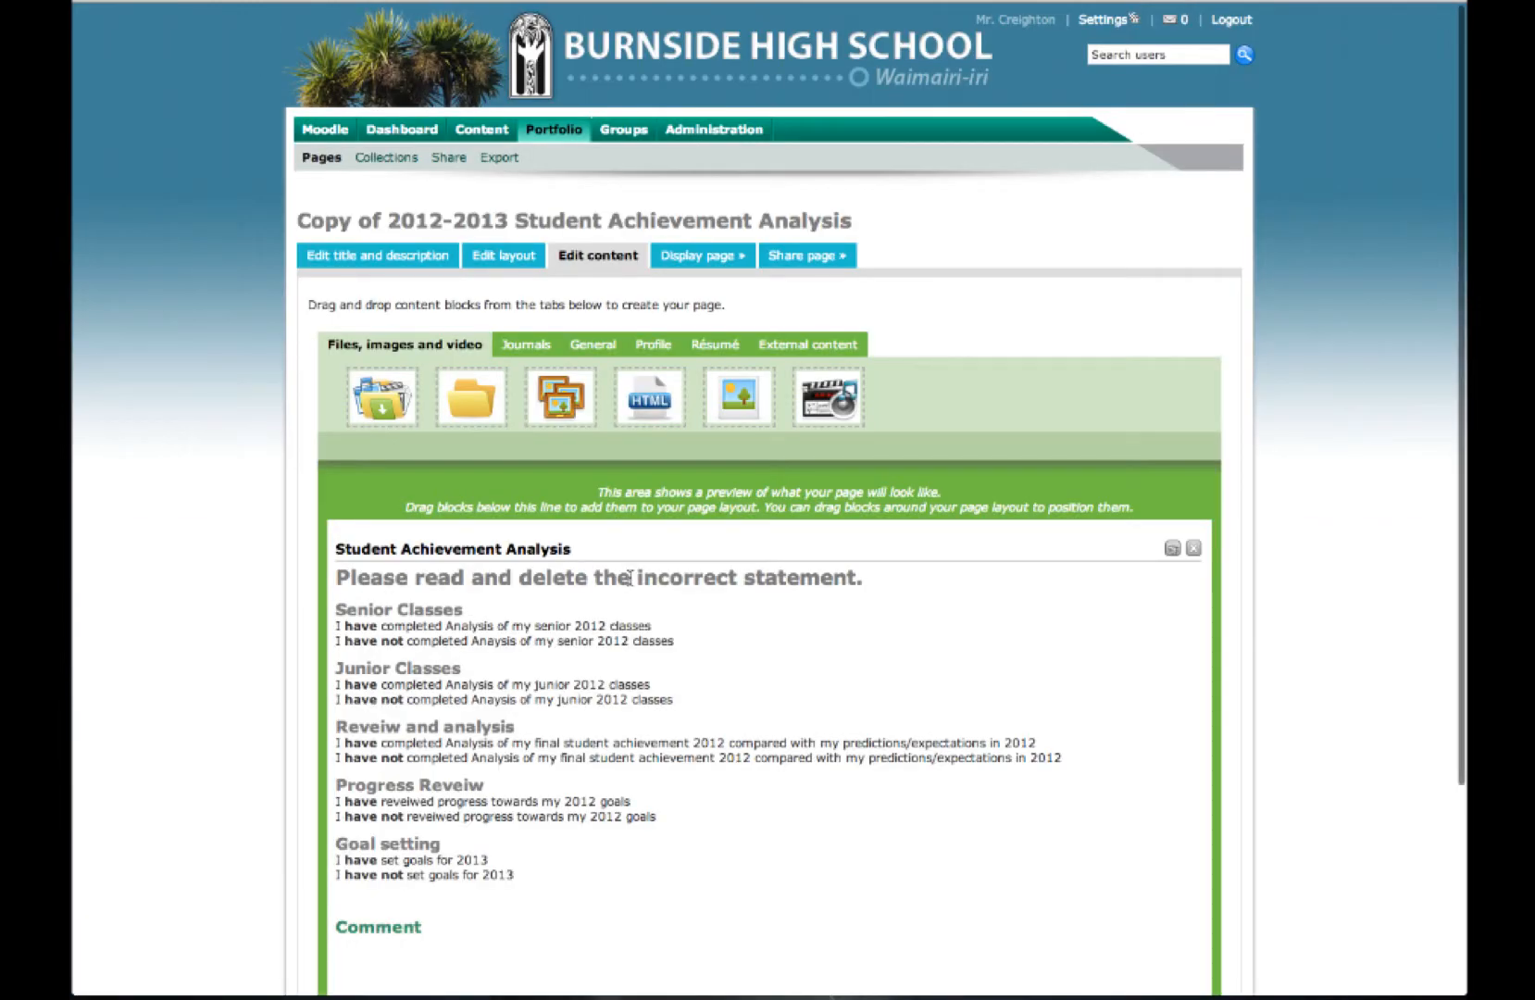
# Step: Open the Student Achievement Analysis block's settings and delete the "I have not" statement under Senior Classes
pyautogui.scroll(-3, 631, 584)
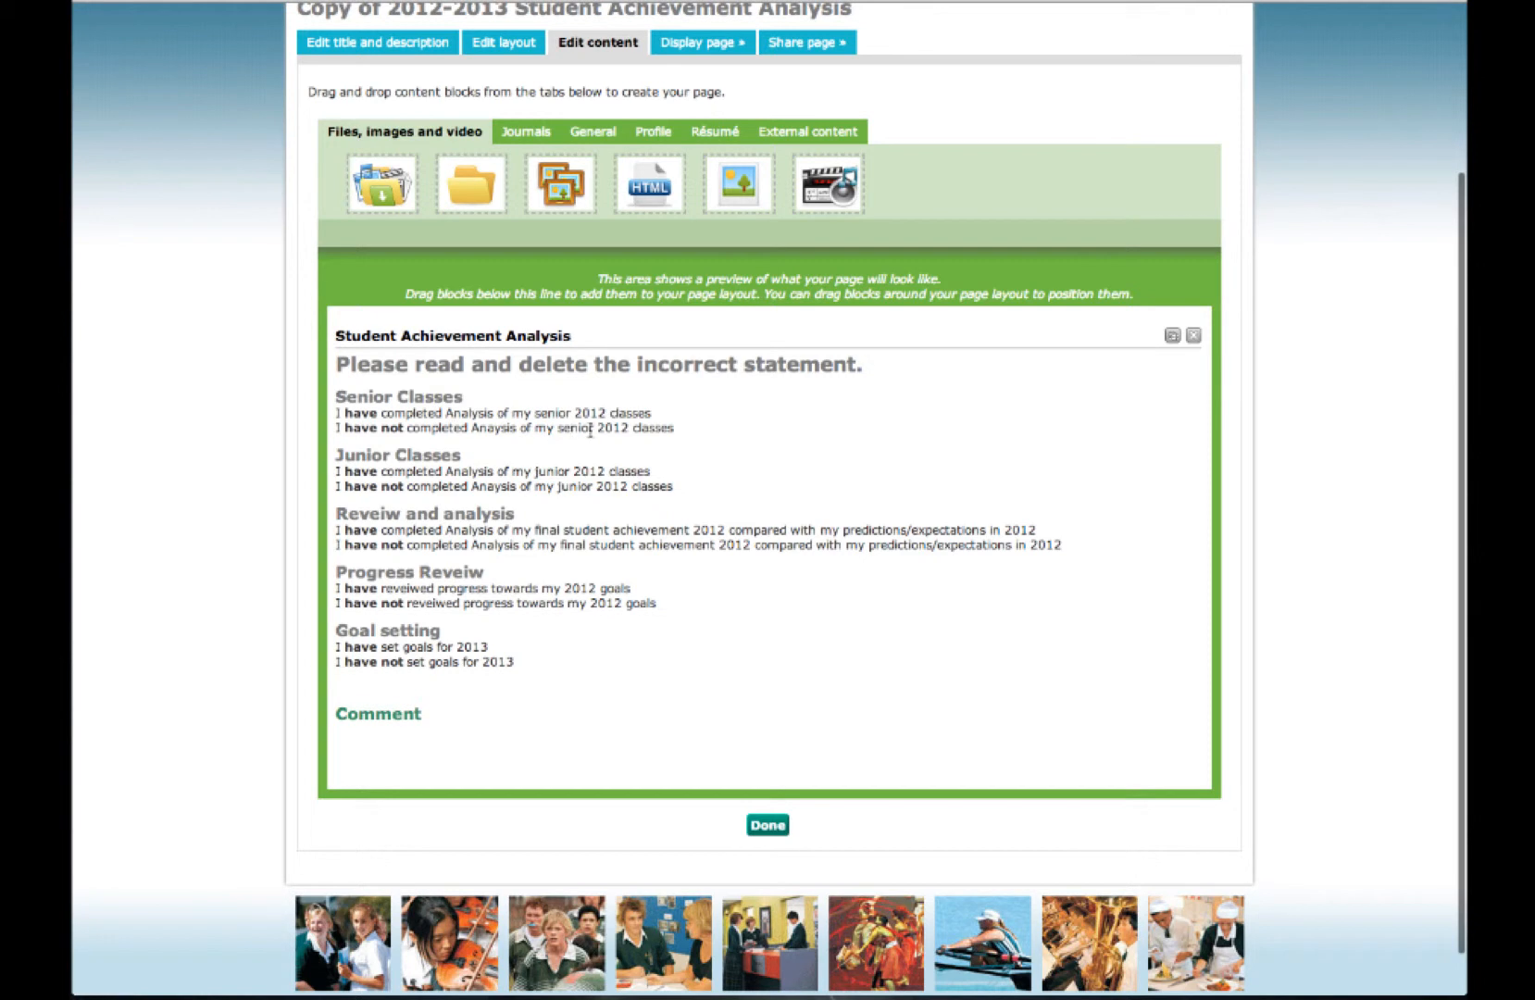
pyautogui.click(676, 432)
pyautogui.click(677, 432)
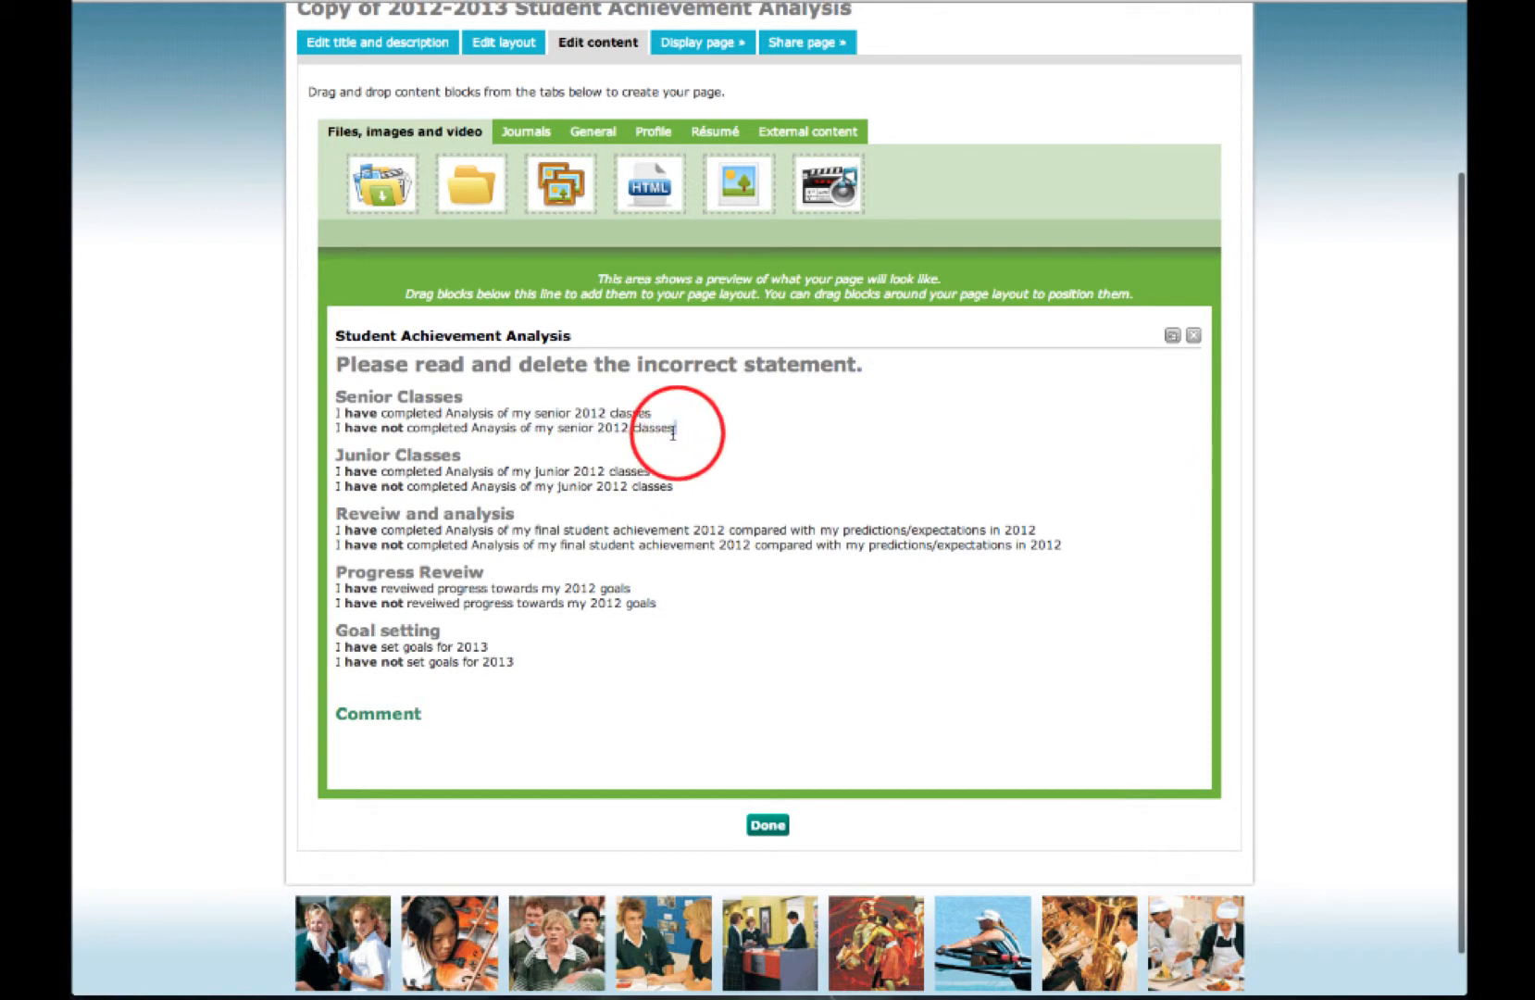
pyautogui.click(1172, 335)
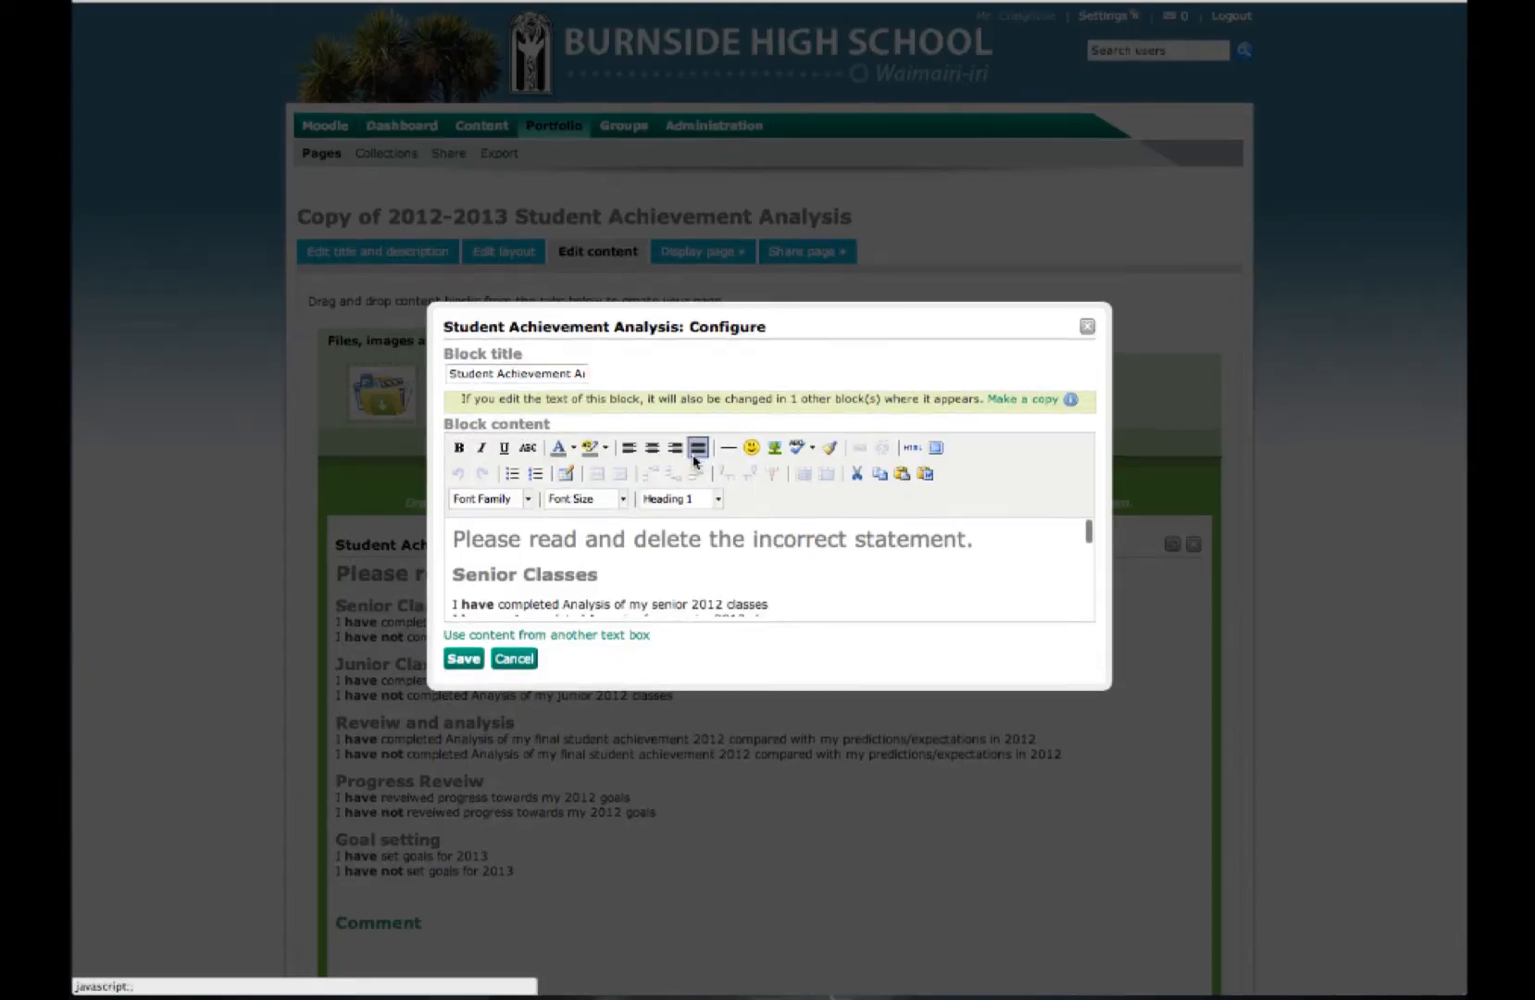
pyautogui.scroll(-5, 667, 441)
pyautogui.scroll(5, 627, 499)
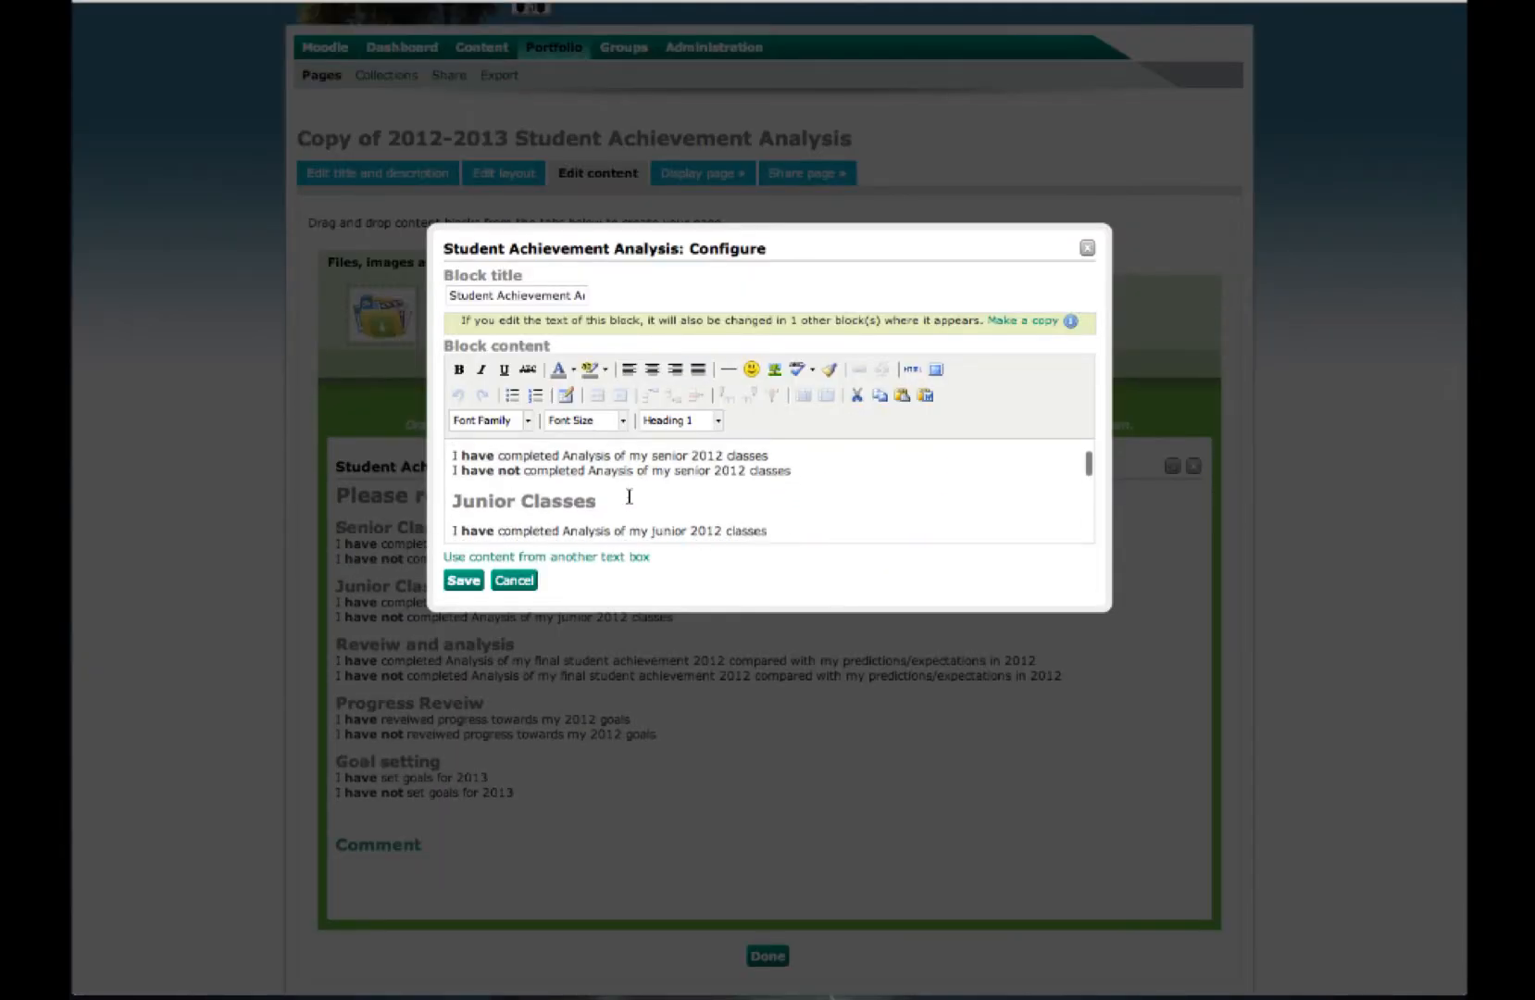
pyautogui.scroll(2, 630, 497)
pyautogui.scroll(-3, 629, 497)
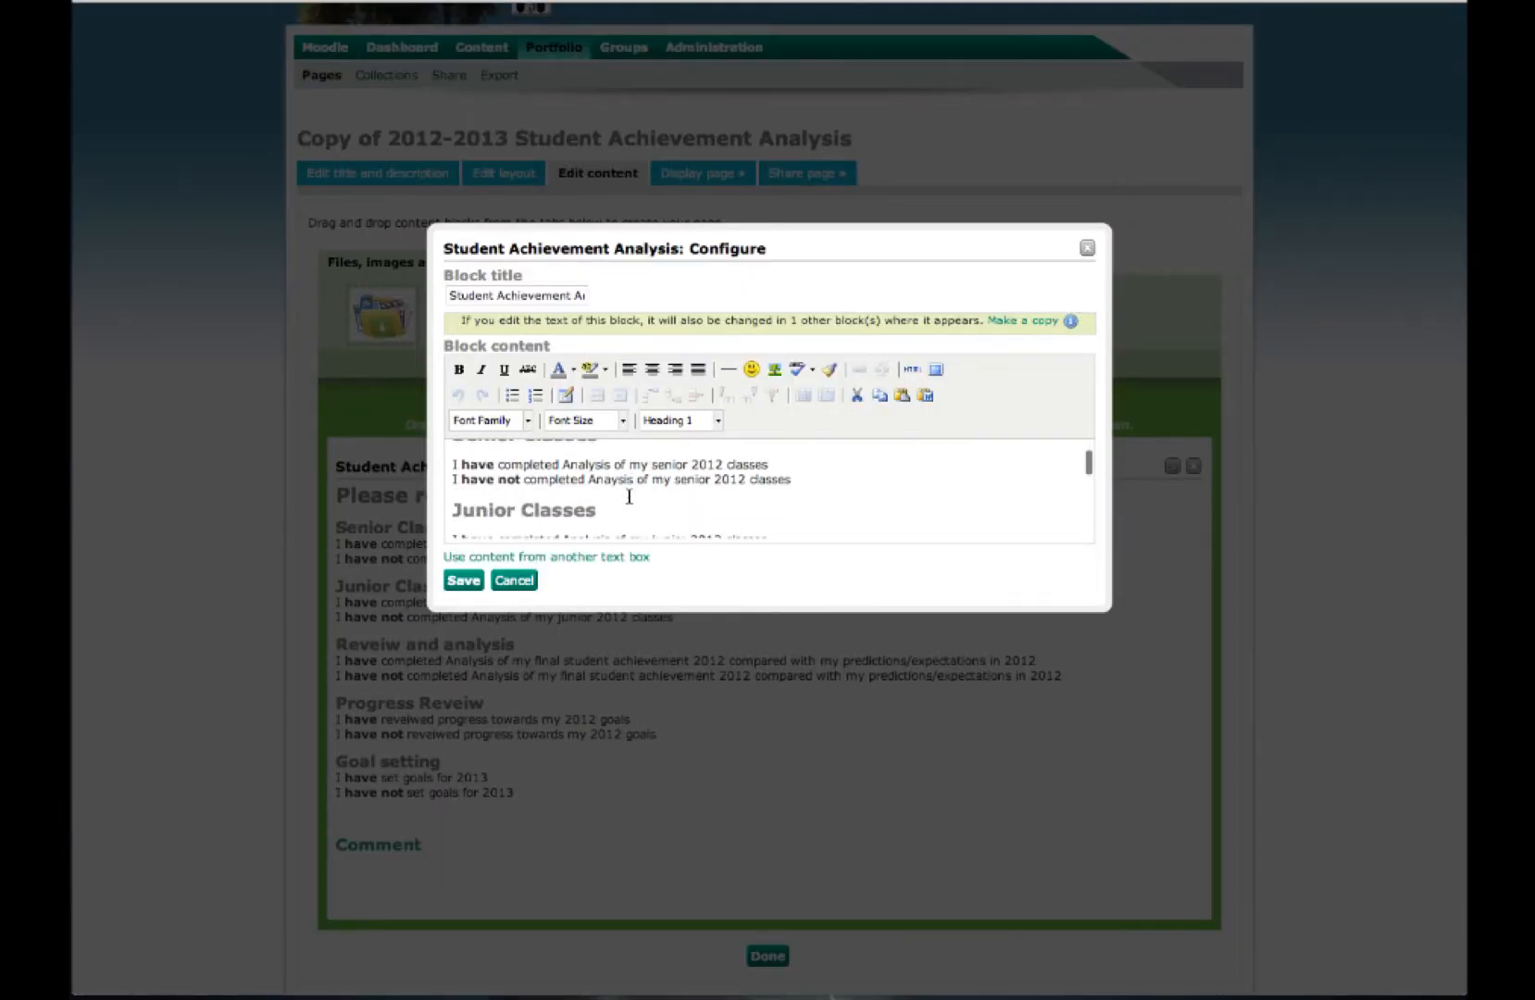
pyautogui.click(799, 481)
pyautogui.moveTo(739, 488); pyautogui.dragTo(436, 470)
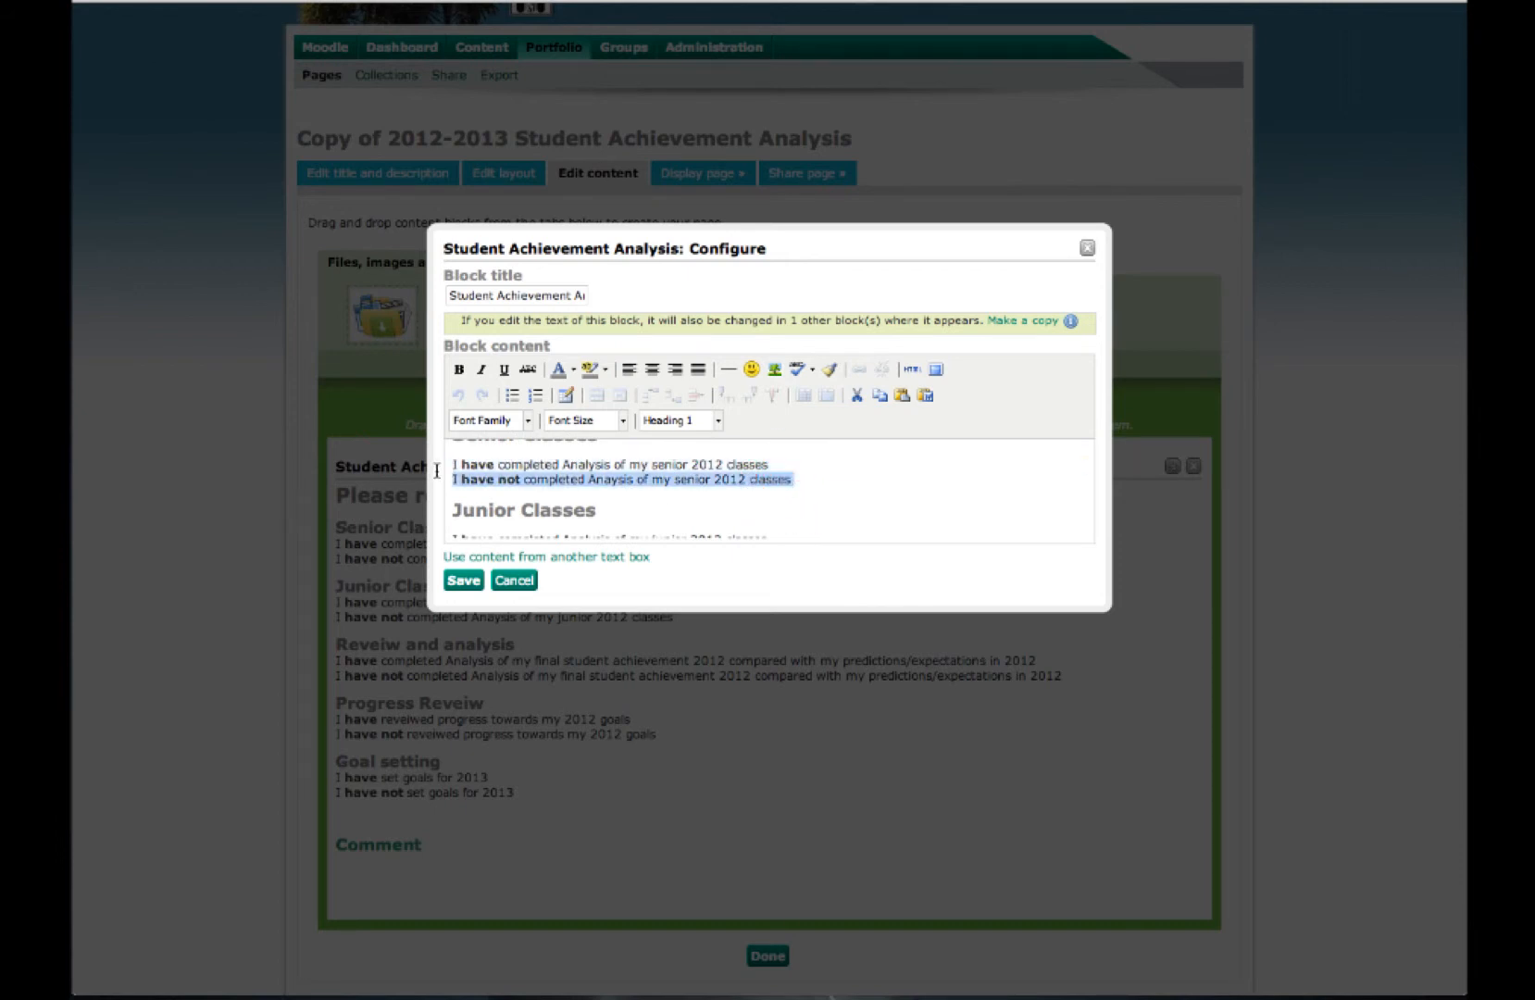
pyautogui.press('BackSpace')
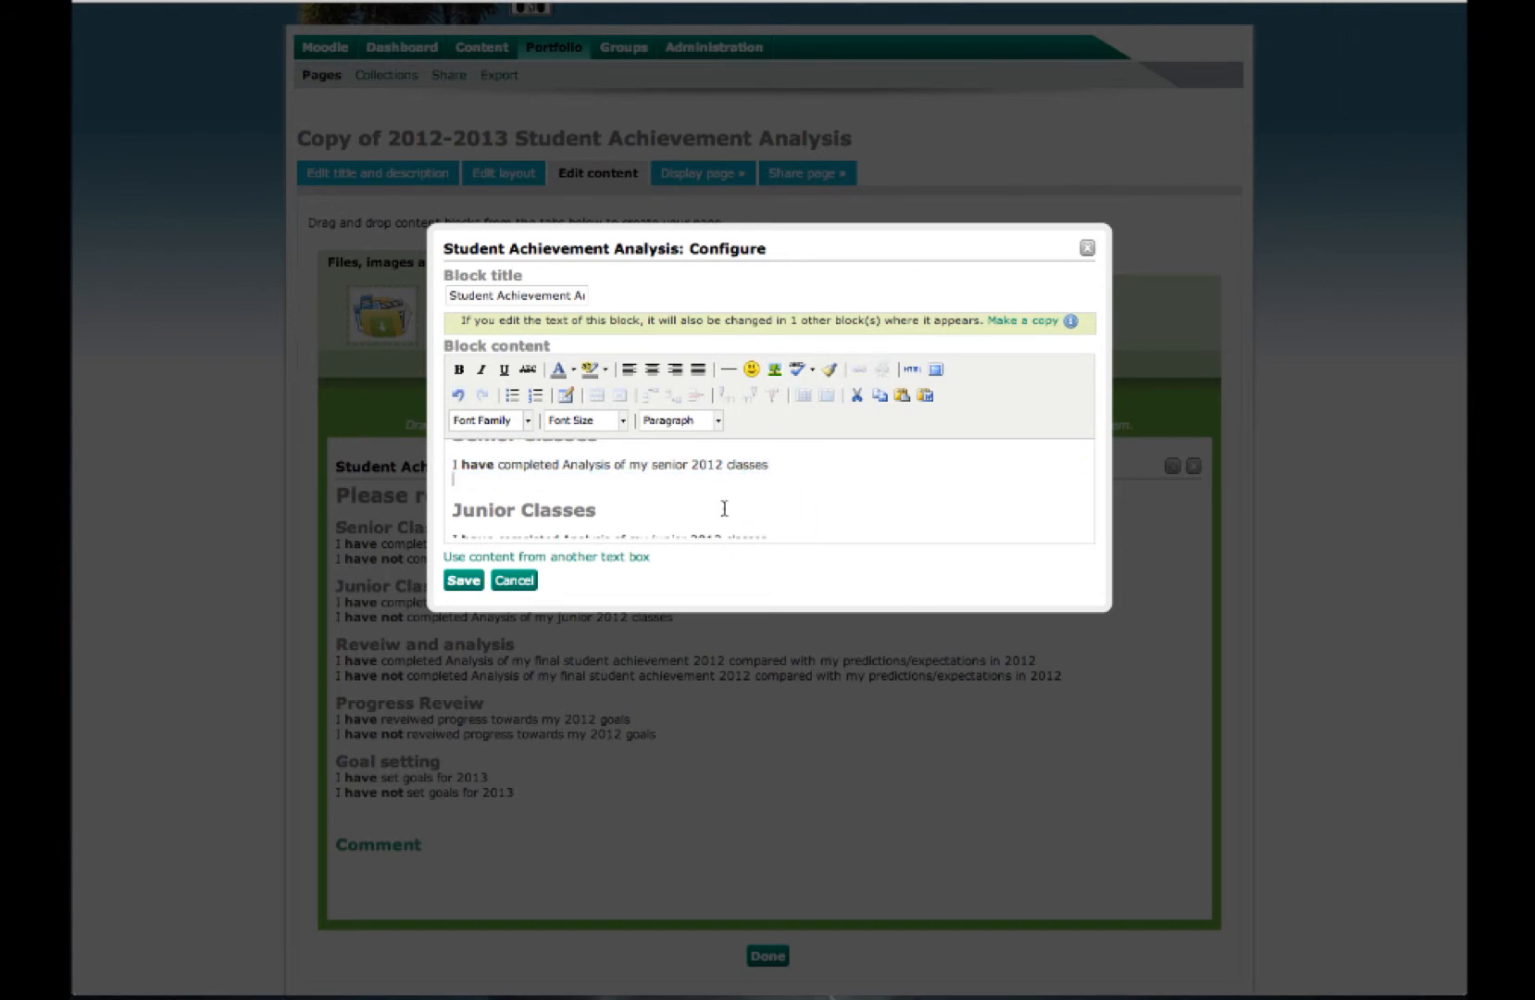
# Step: Delete the "I have not" statements under Junior Classes and under Reveiw and analysis in the block content
pyautogui.scroll(-1, 724, 508)
pyautogui.moveTo(788, 509); pyautogui.dragTo(454, 508)
pyautogui.press('BackSpace')
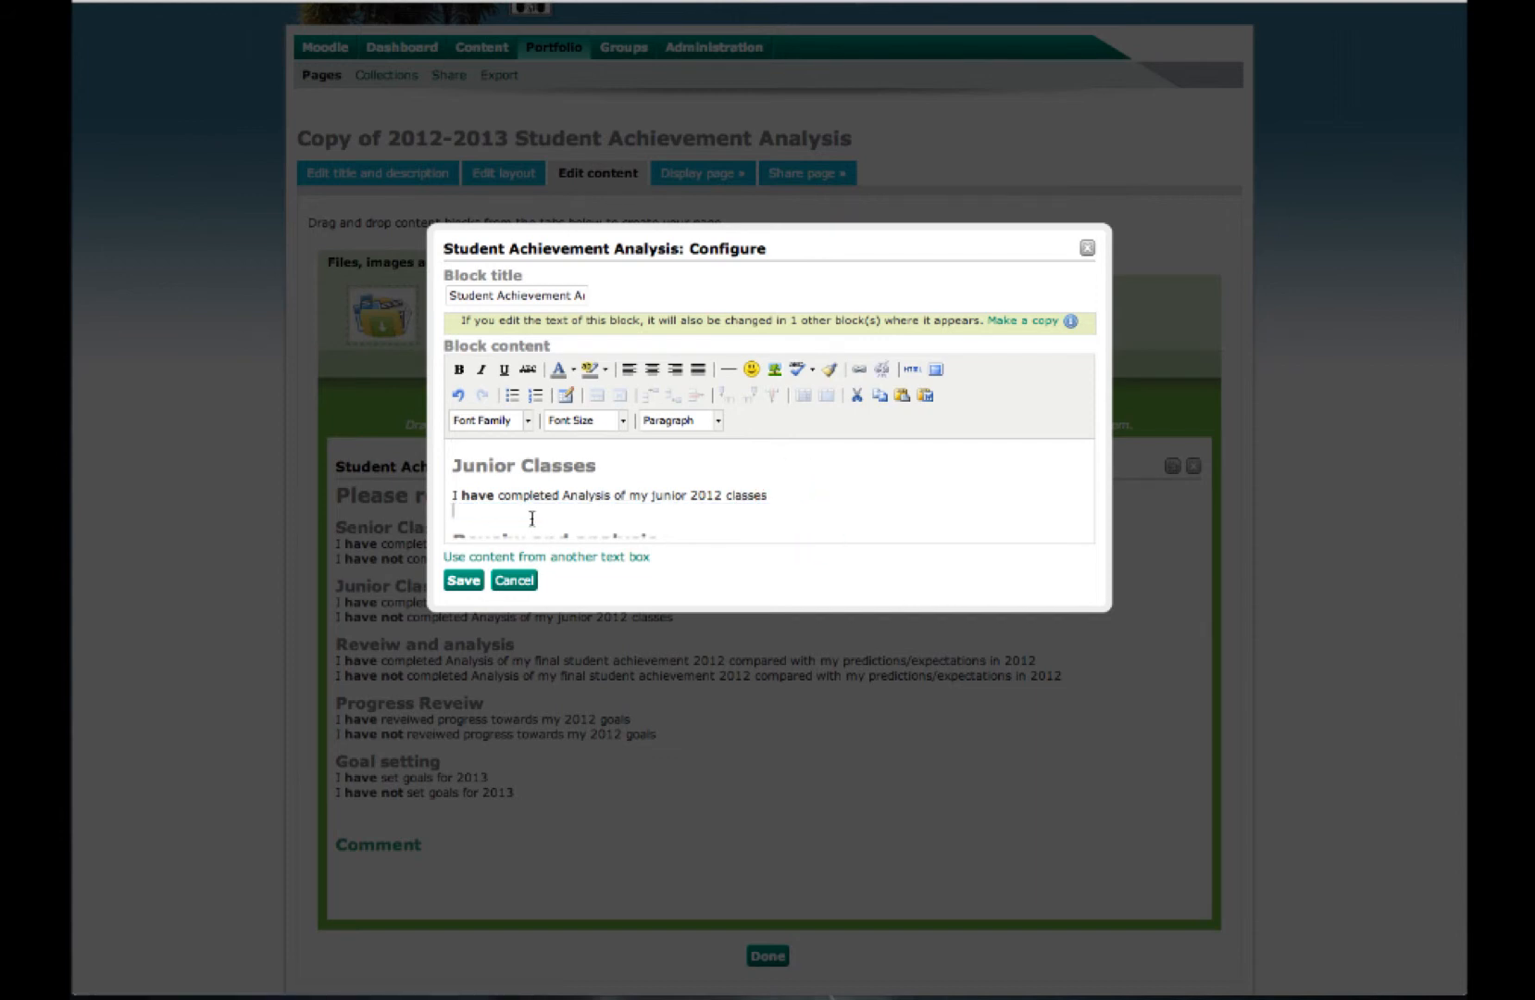
pyautogui.scroll(-2, 558, 519)
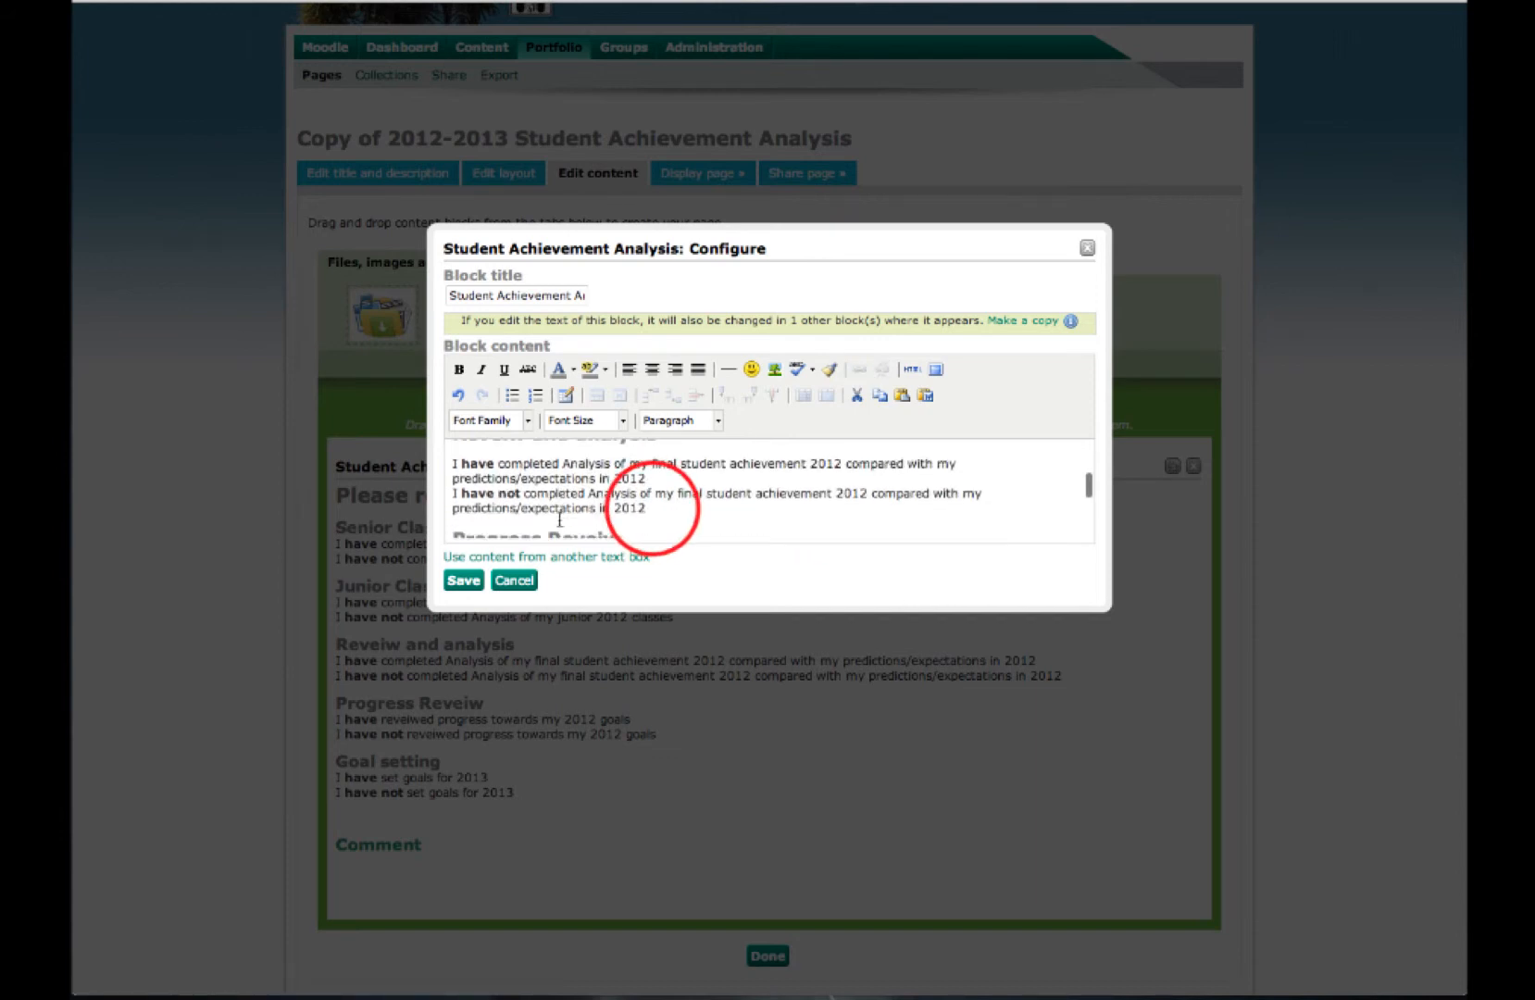
pyautogui.moveTo(645, 509); pyautogui.dragTo(428, 493)
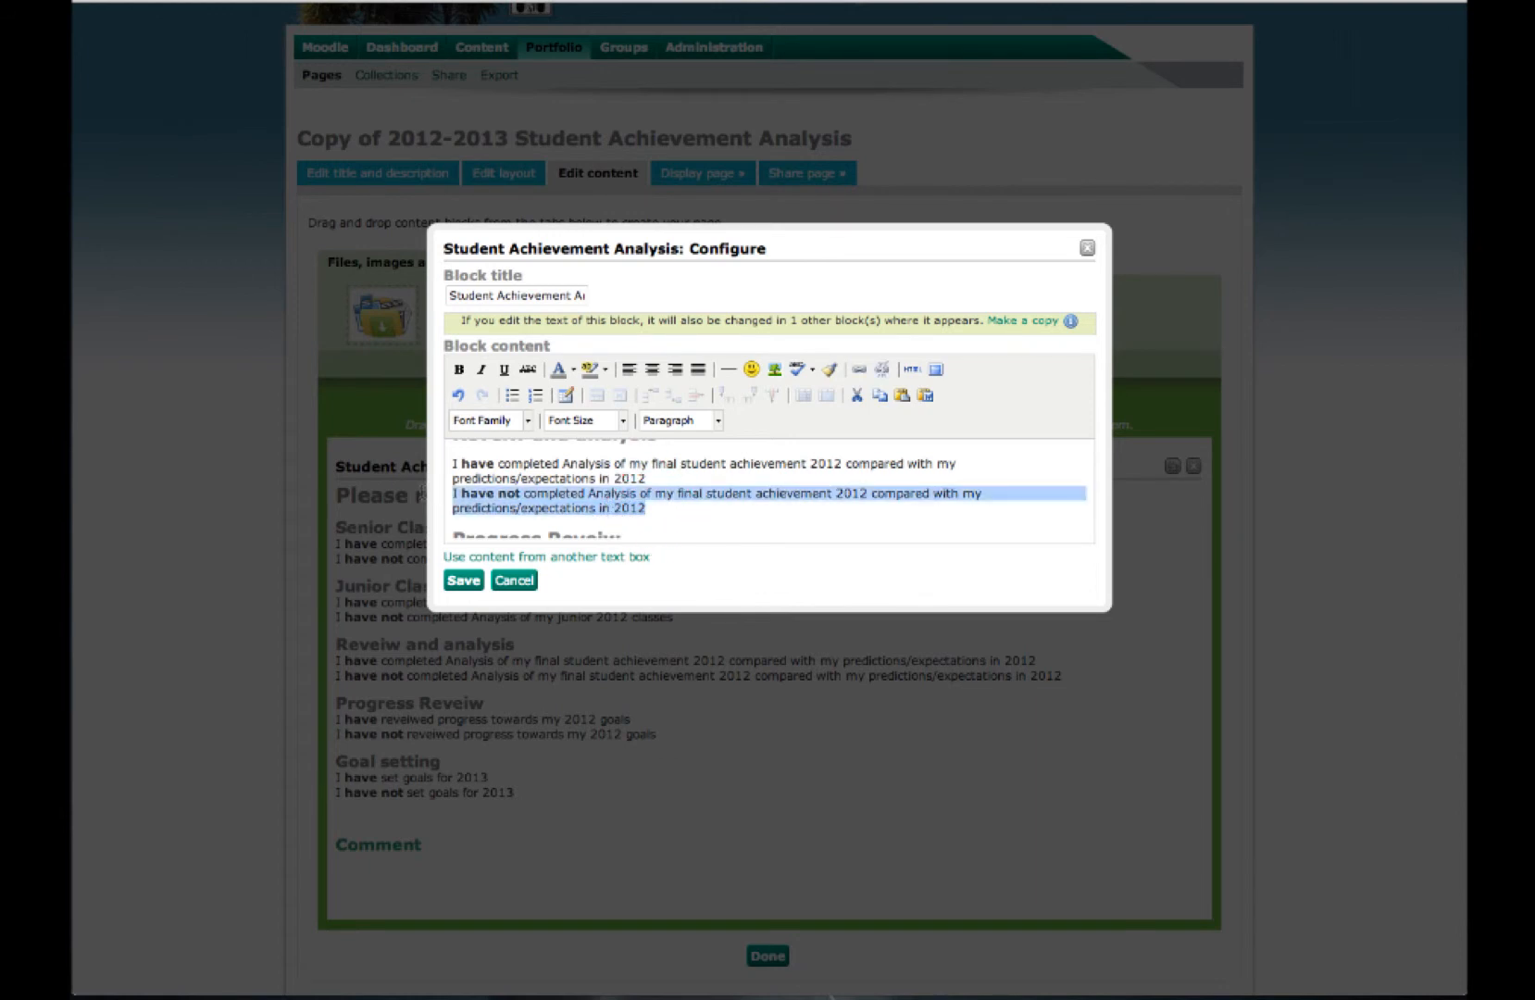
pyautogui.press('BackSpace')
# Step: Delete the "I have not" statements under Progress Reveiw and Goal setting in the block content
pyautogui.scroll(-3, 523, 510)
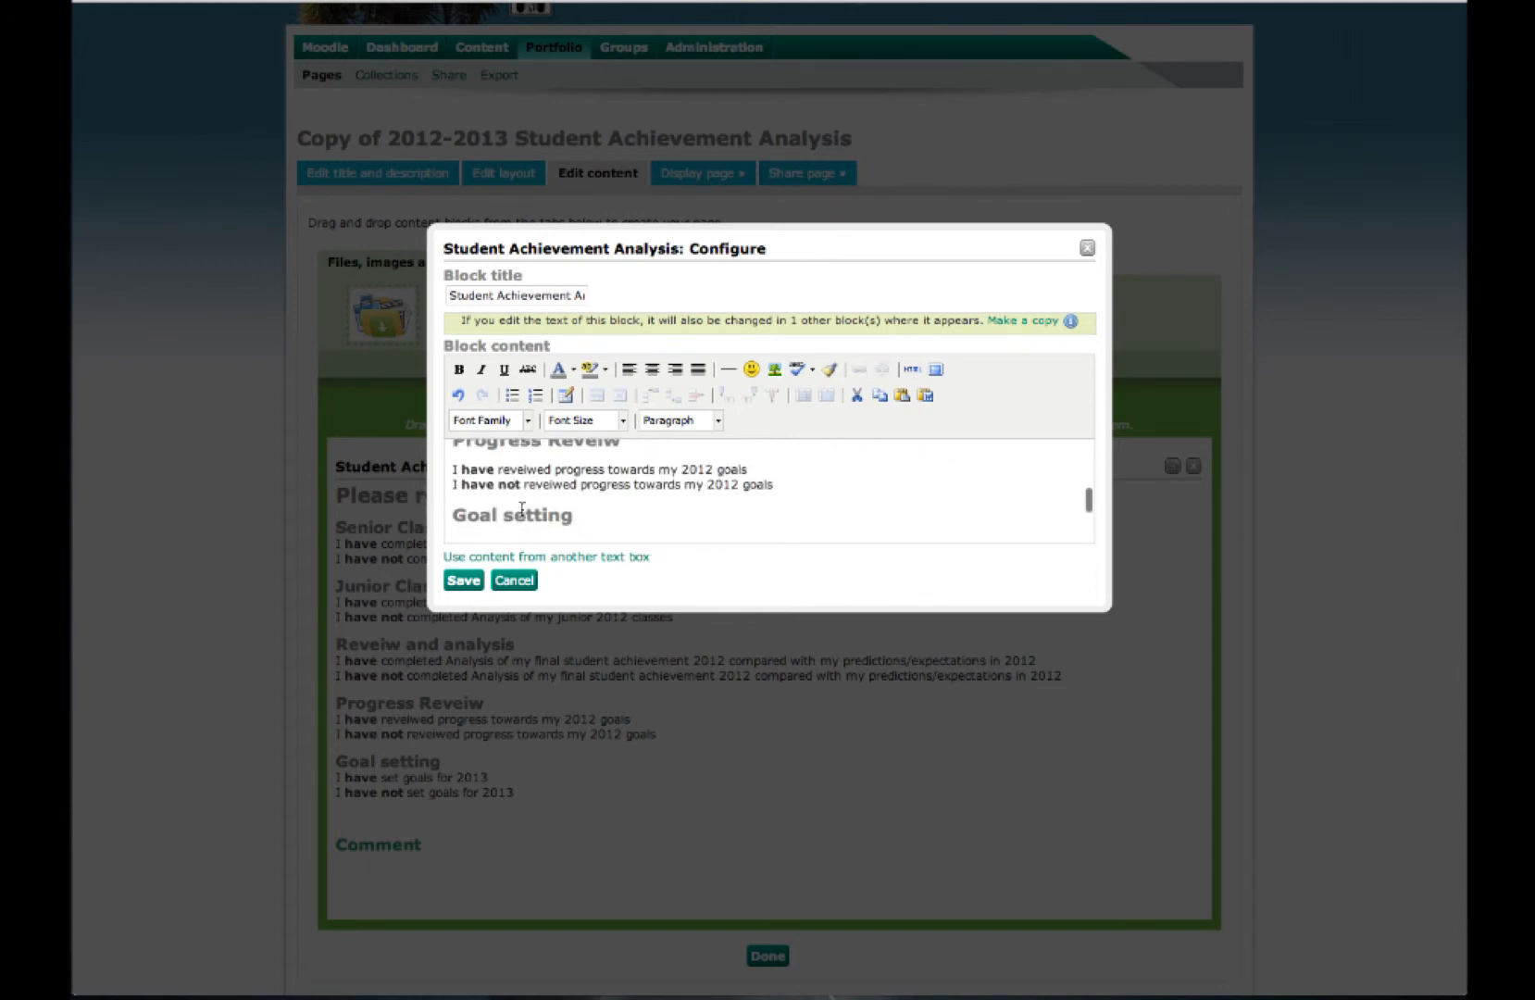
pyautogui.click(774, 485)
pyautogui.moveTo(774, 485); pyautogui.dragTo(452, 484)
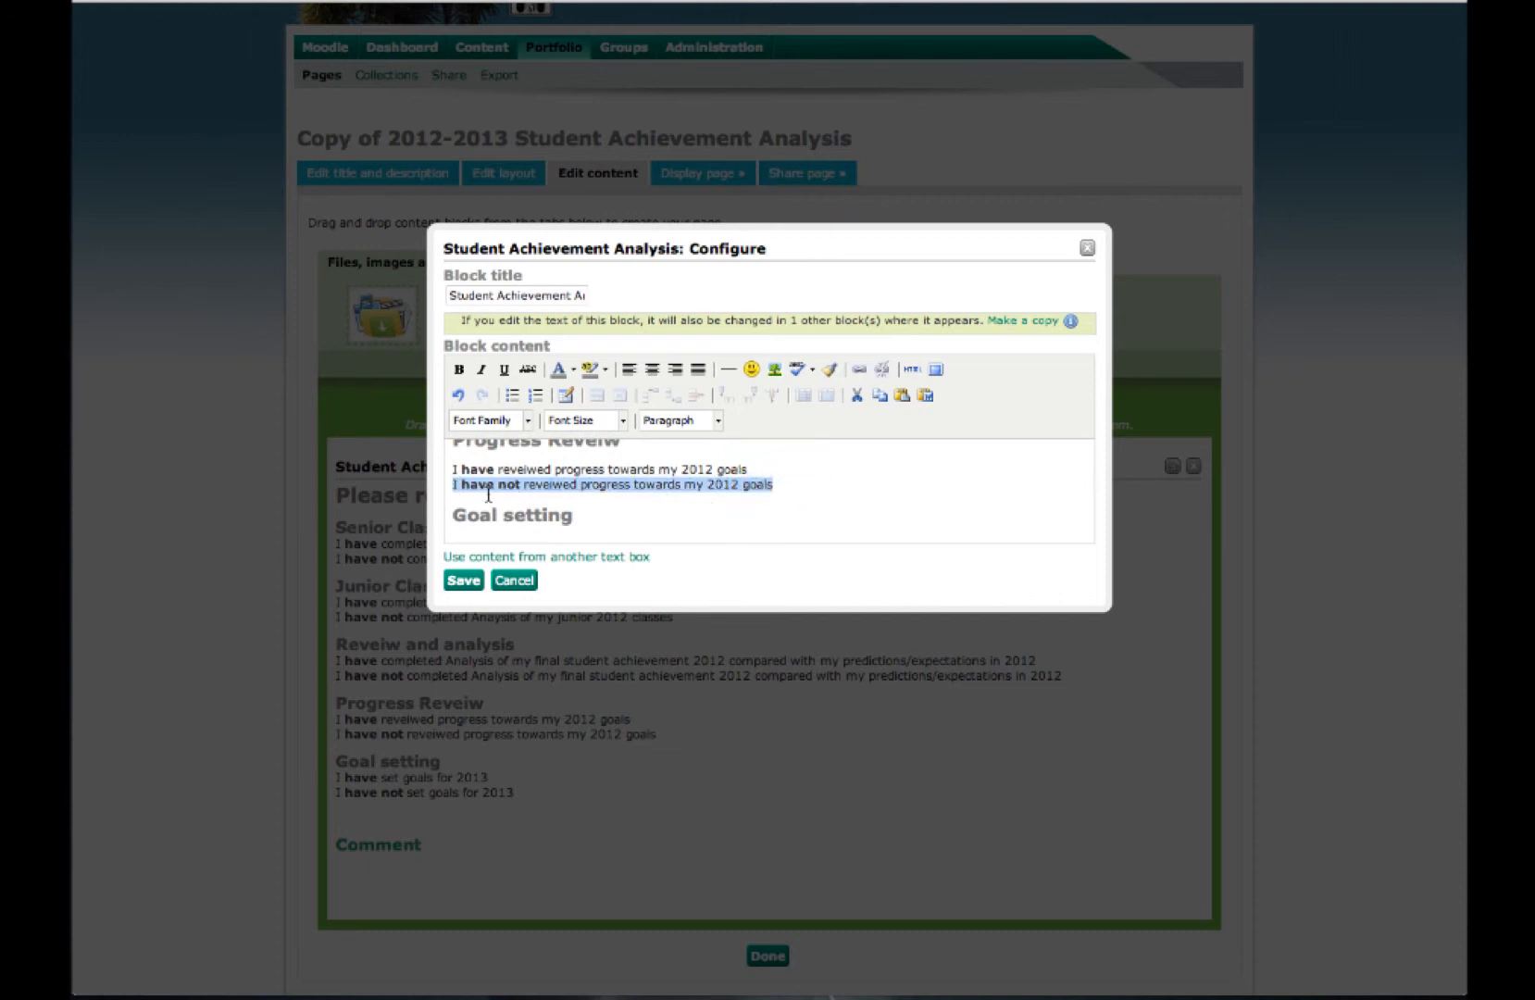
pyautogui.press('BackSpace')
pyautogui.scroll(-3, 559, 491)
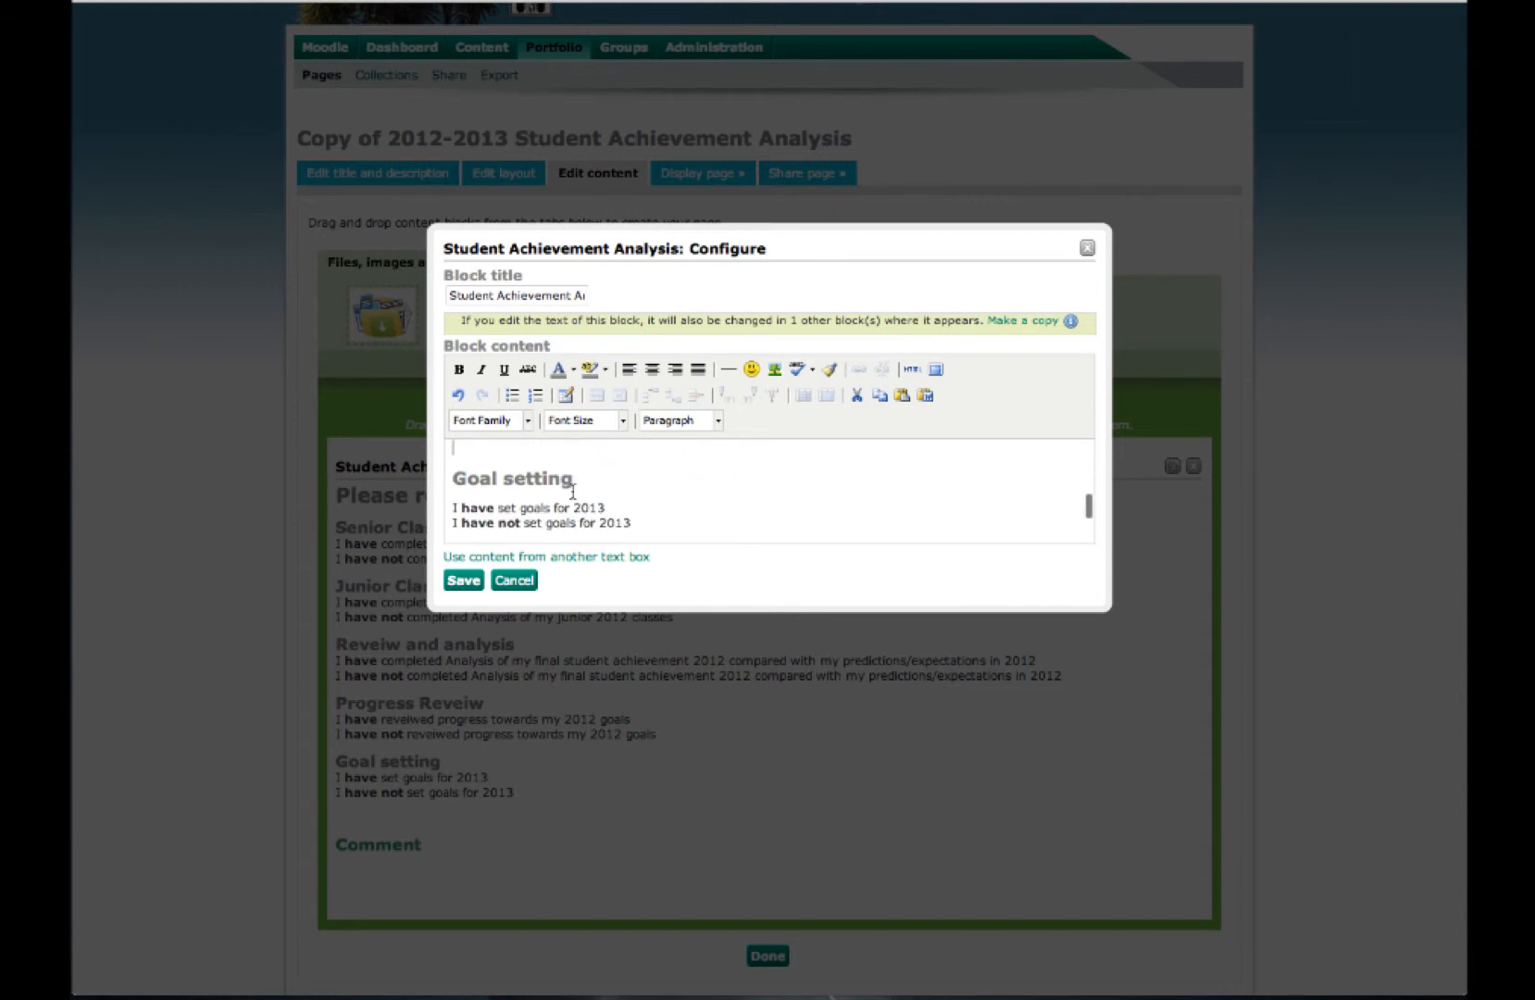
pyautogui.moveTo(637, 487); pyautogui.dragTo(418, 495)
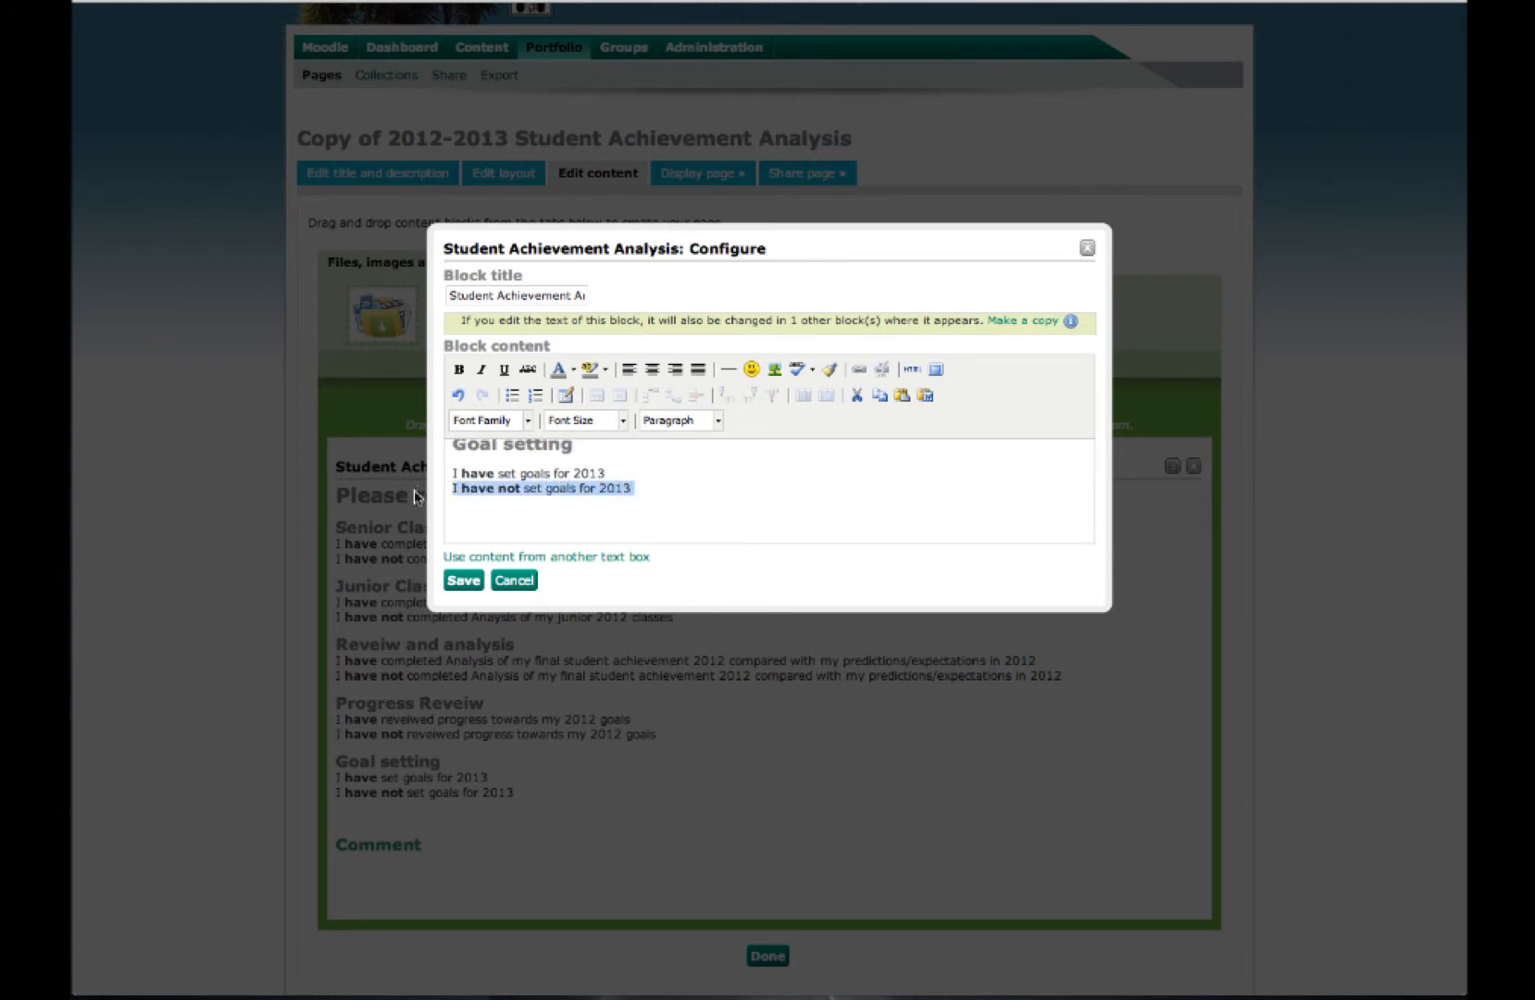
pyautogui.press('BackSpace')
# Step: Save the Student Achievement Analysis block and finish editing the page
pyautogui.scroll(-3, 542, 501)
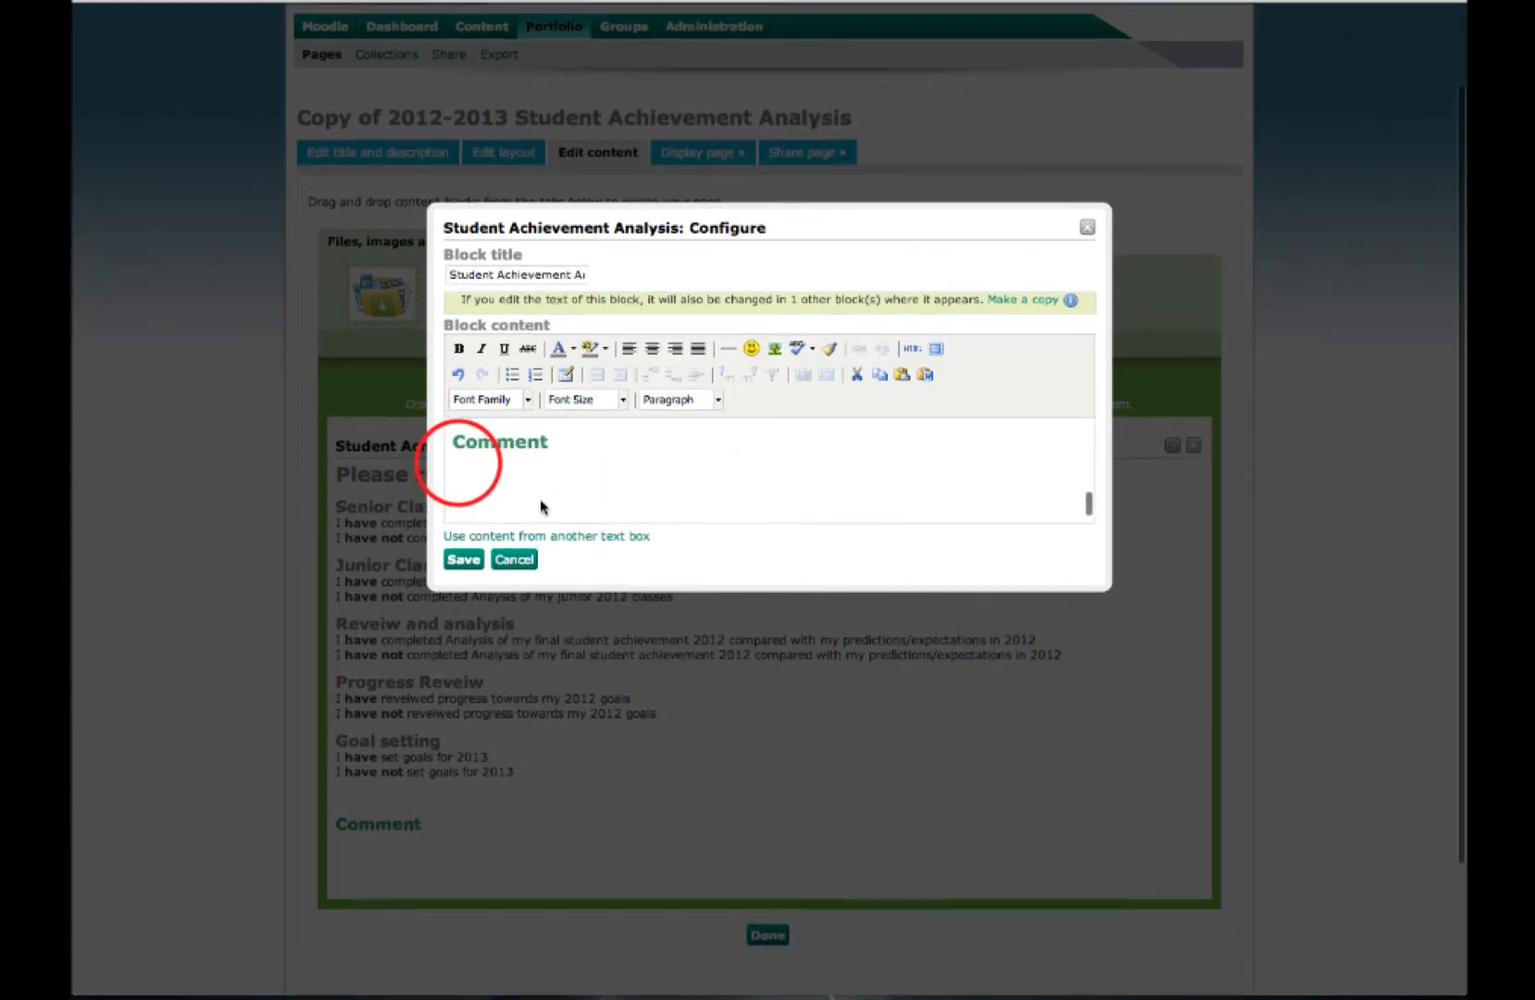
pyautogui.click(459, 463)
pyautogui.click(468, 546)
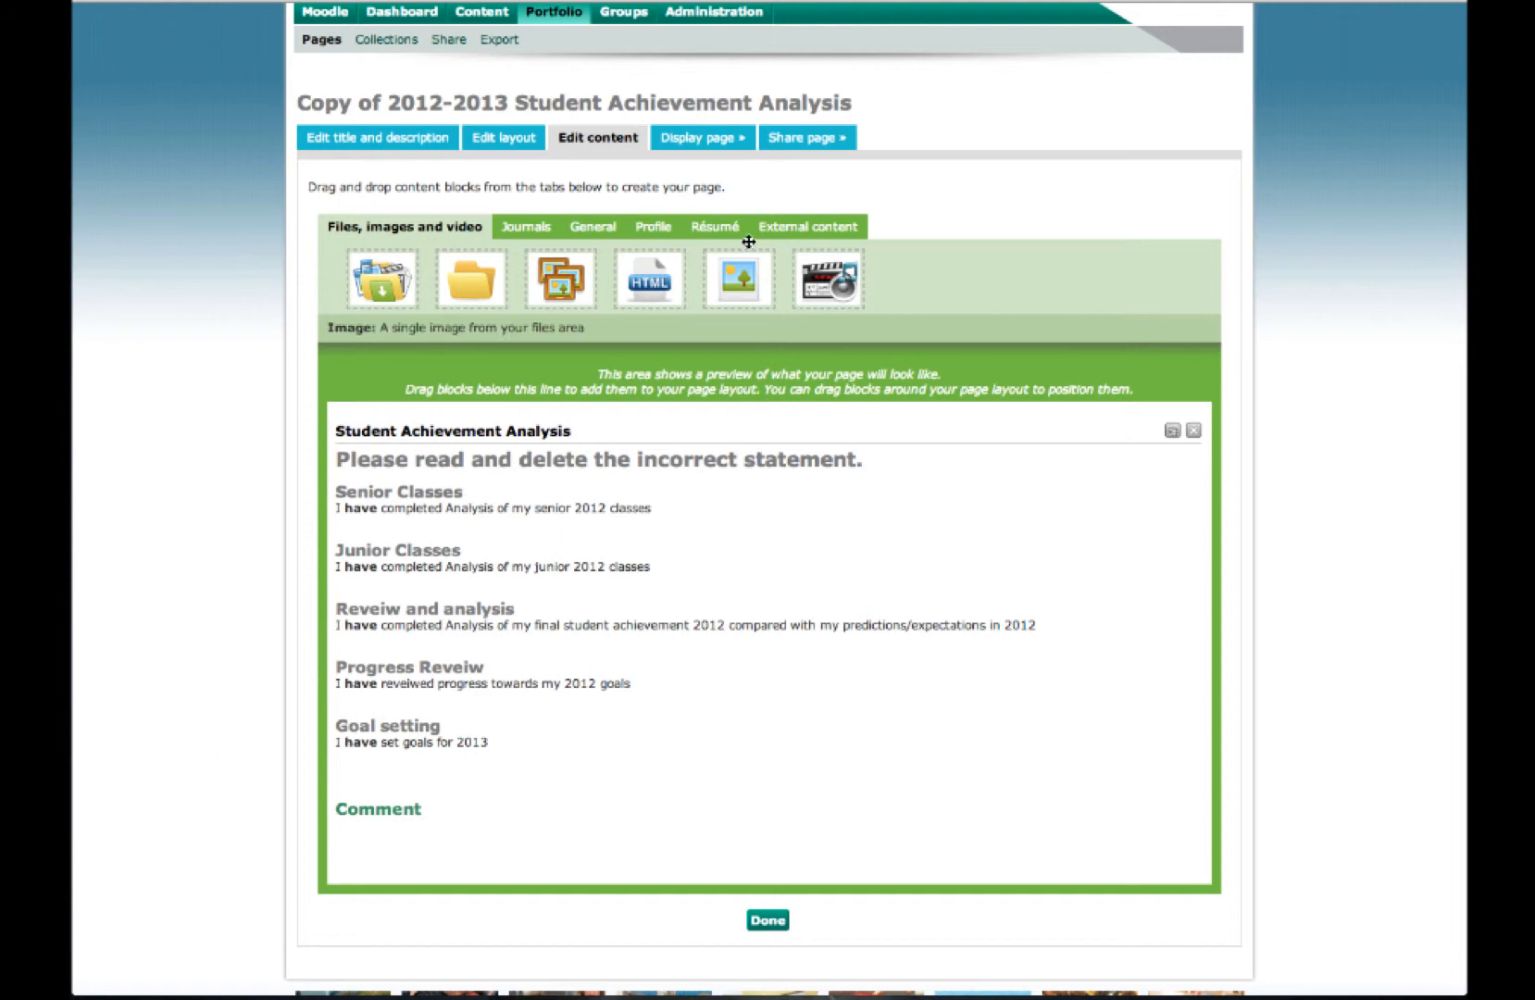
pyautogui.click(767, 920)
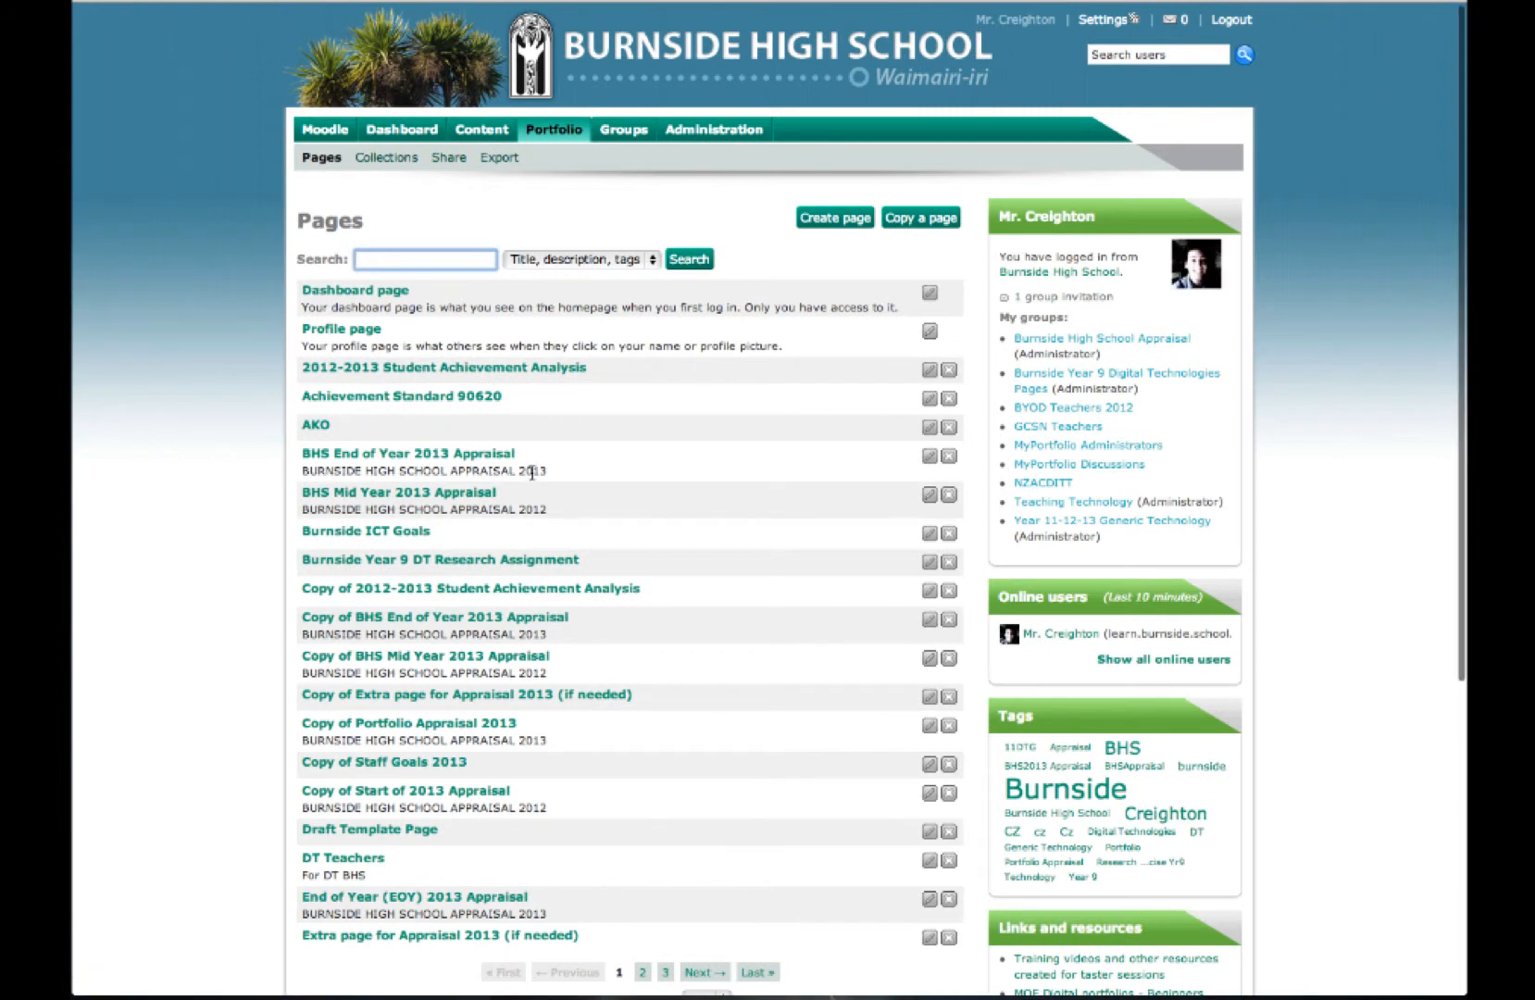
# Step: Reopen the CZJ Appraisal 2013 collection and view its Portfolio Appraisal and Start of 2013 Appraisal pages
pyautogui.click(387, 161)
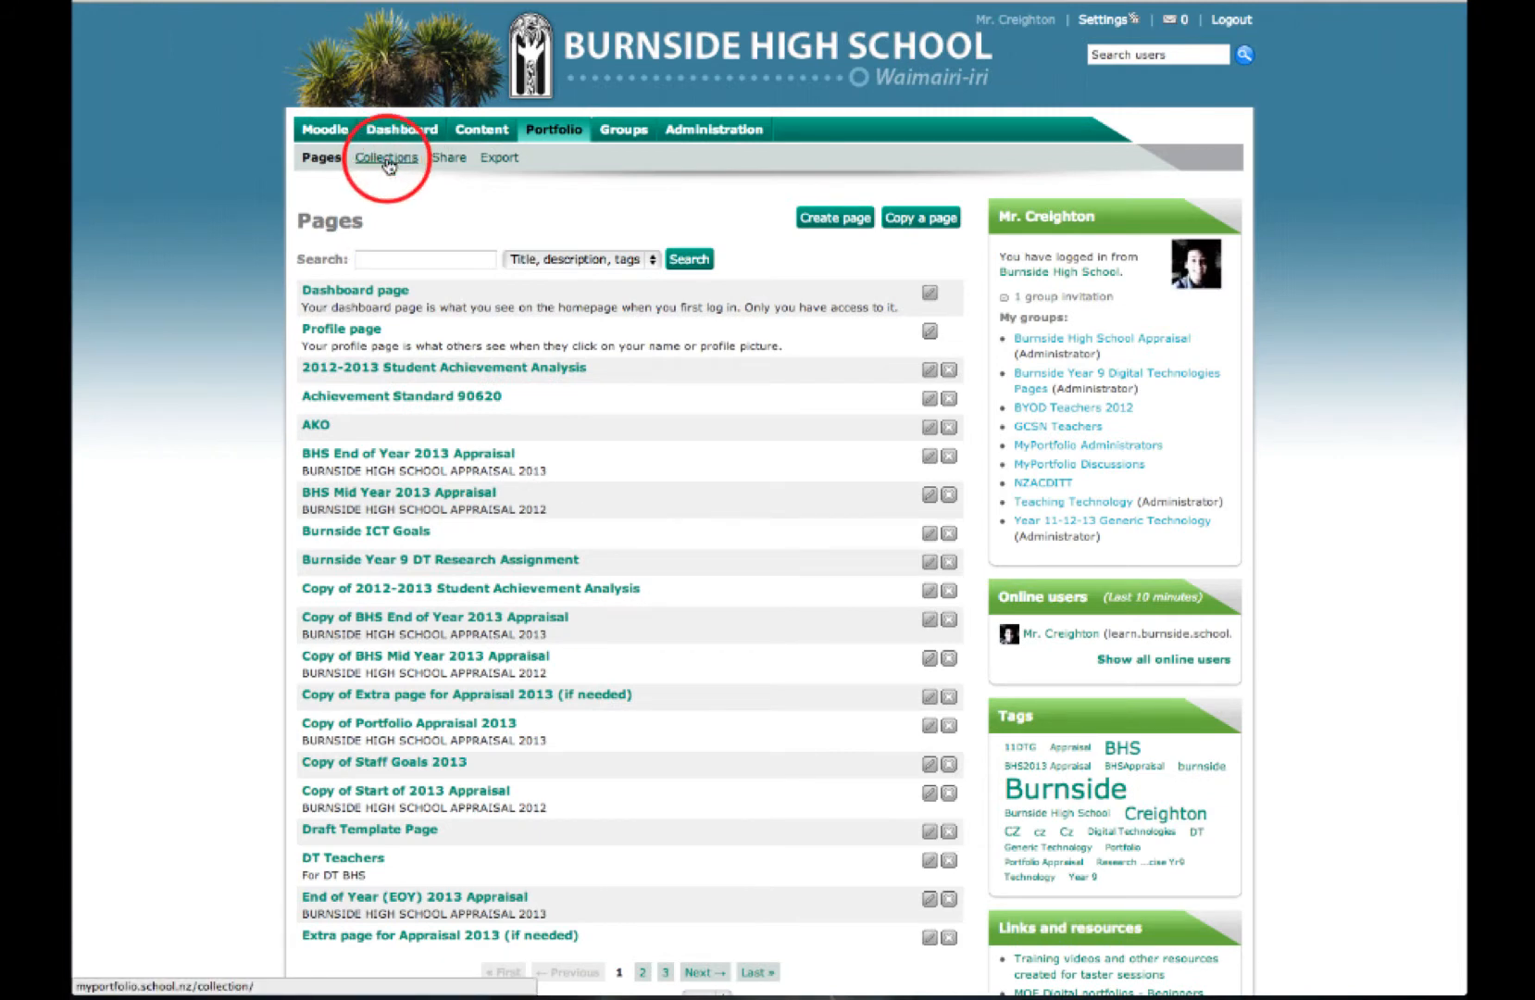
pyautogui.click(332, 324)
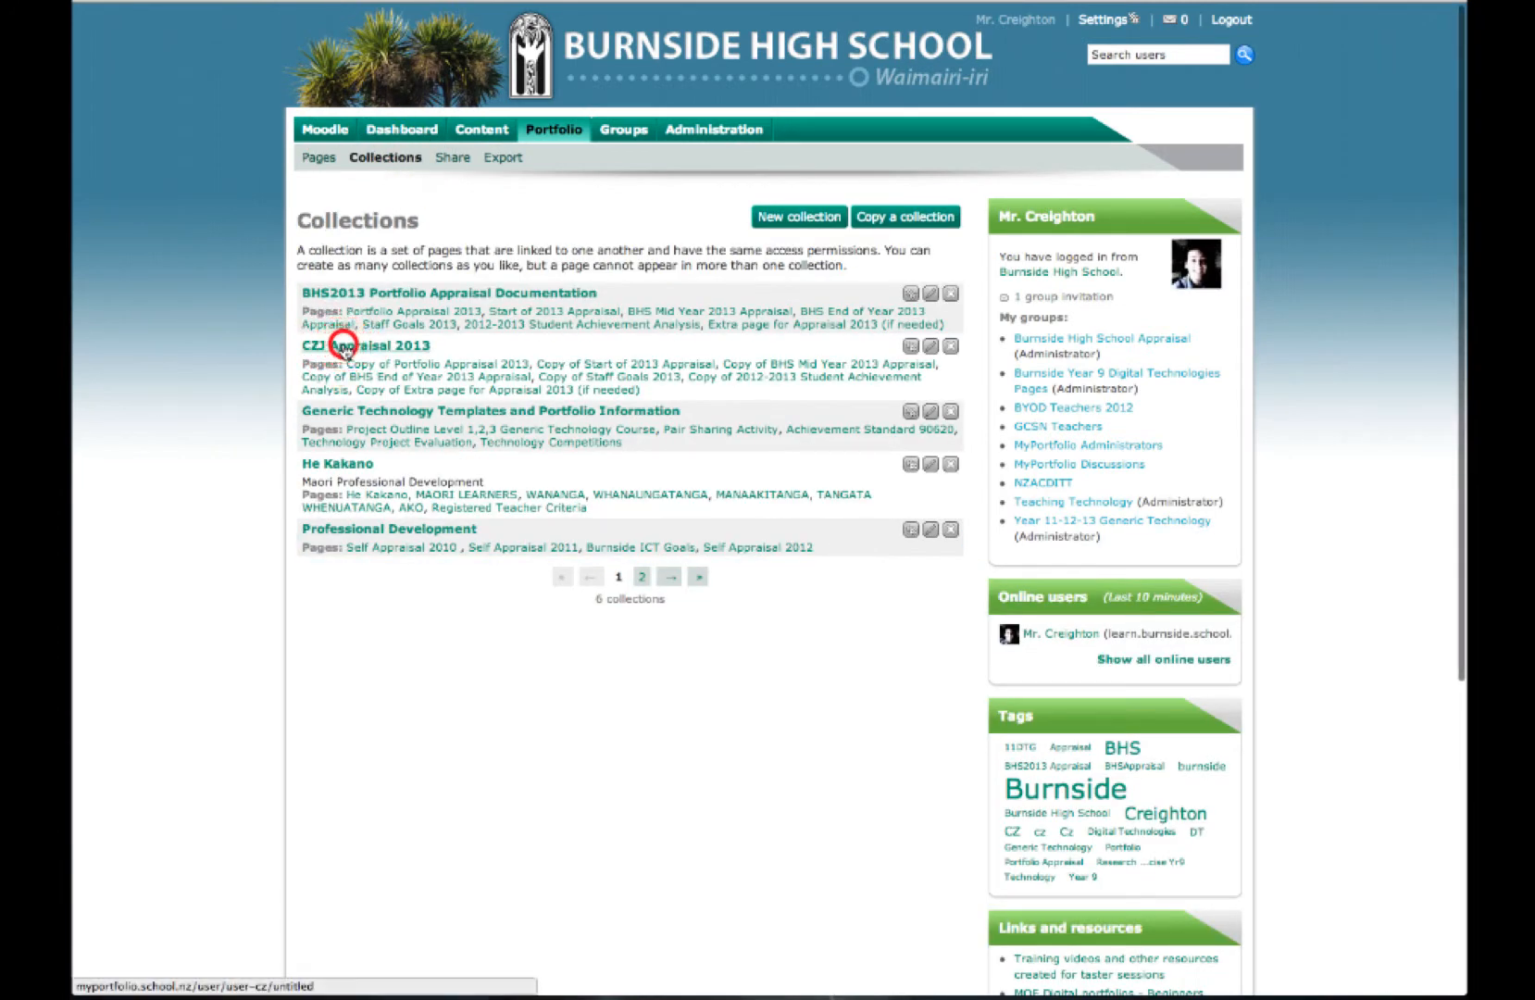
pyautogui.click(343, 347)
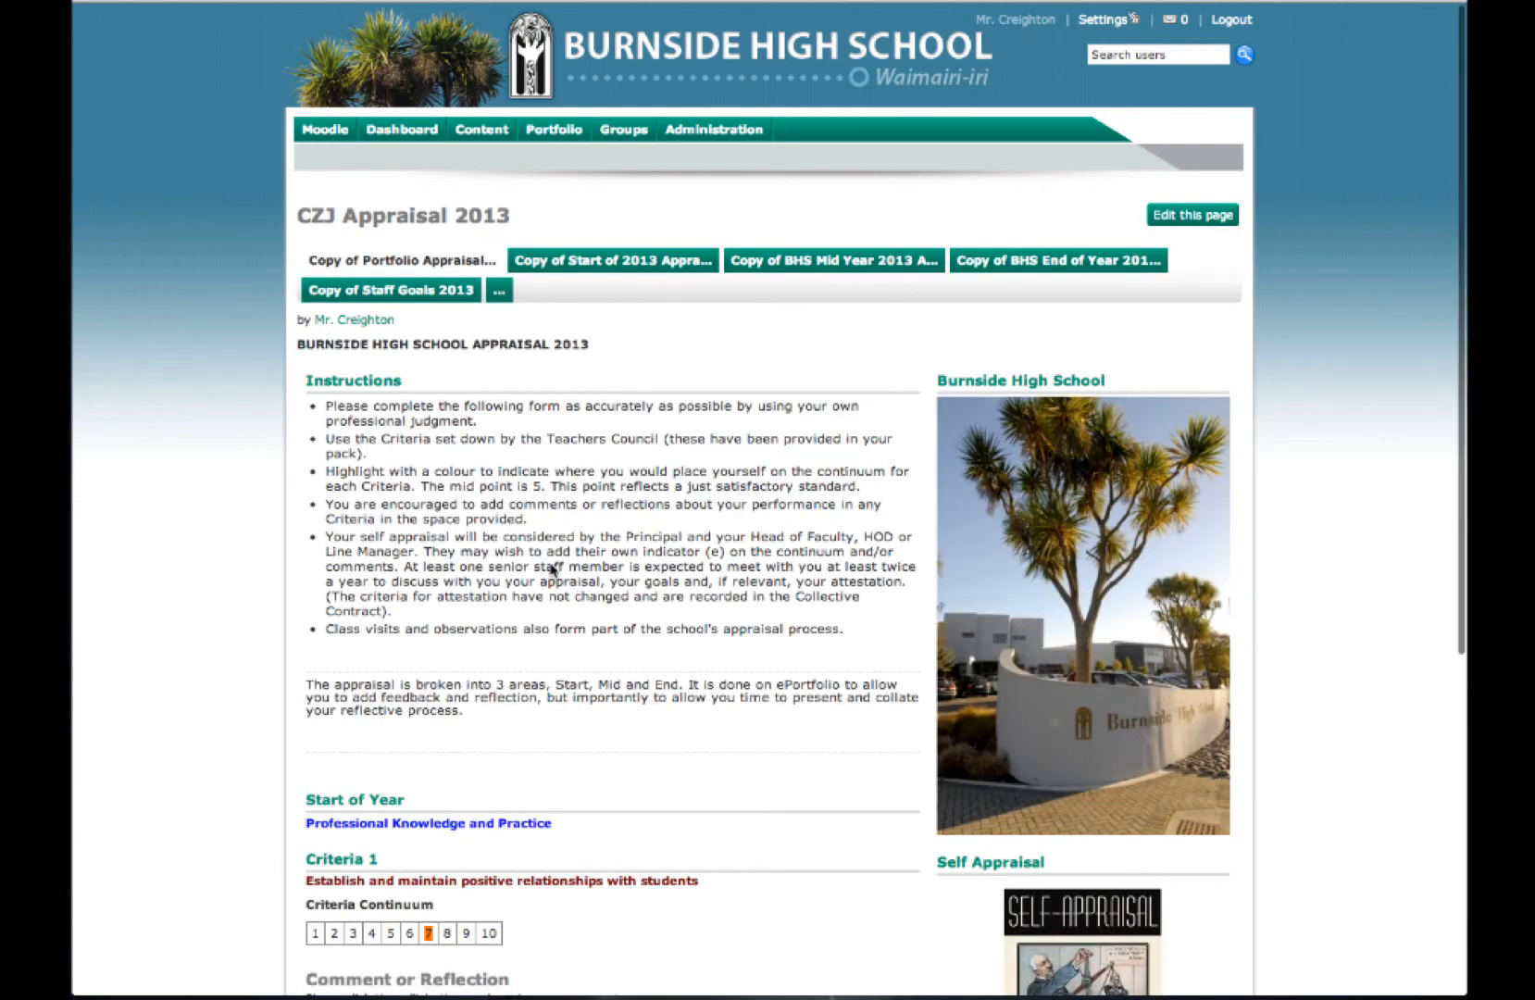
pyautogui.scroll(-4, 661, 456)
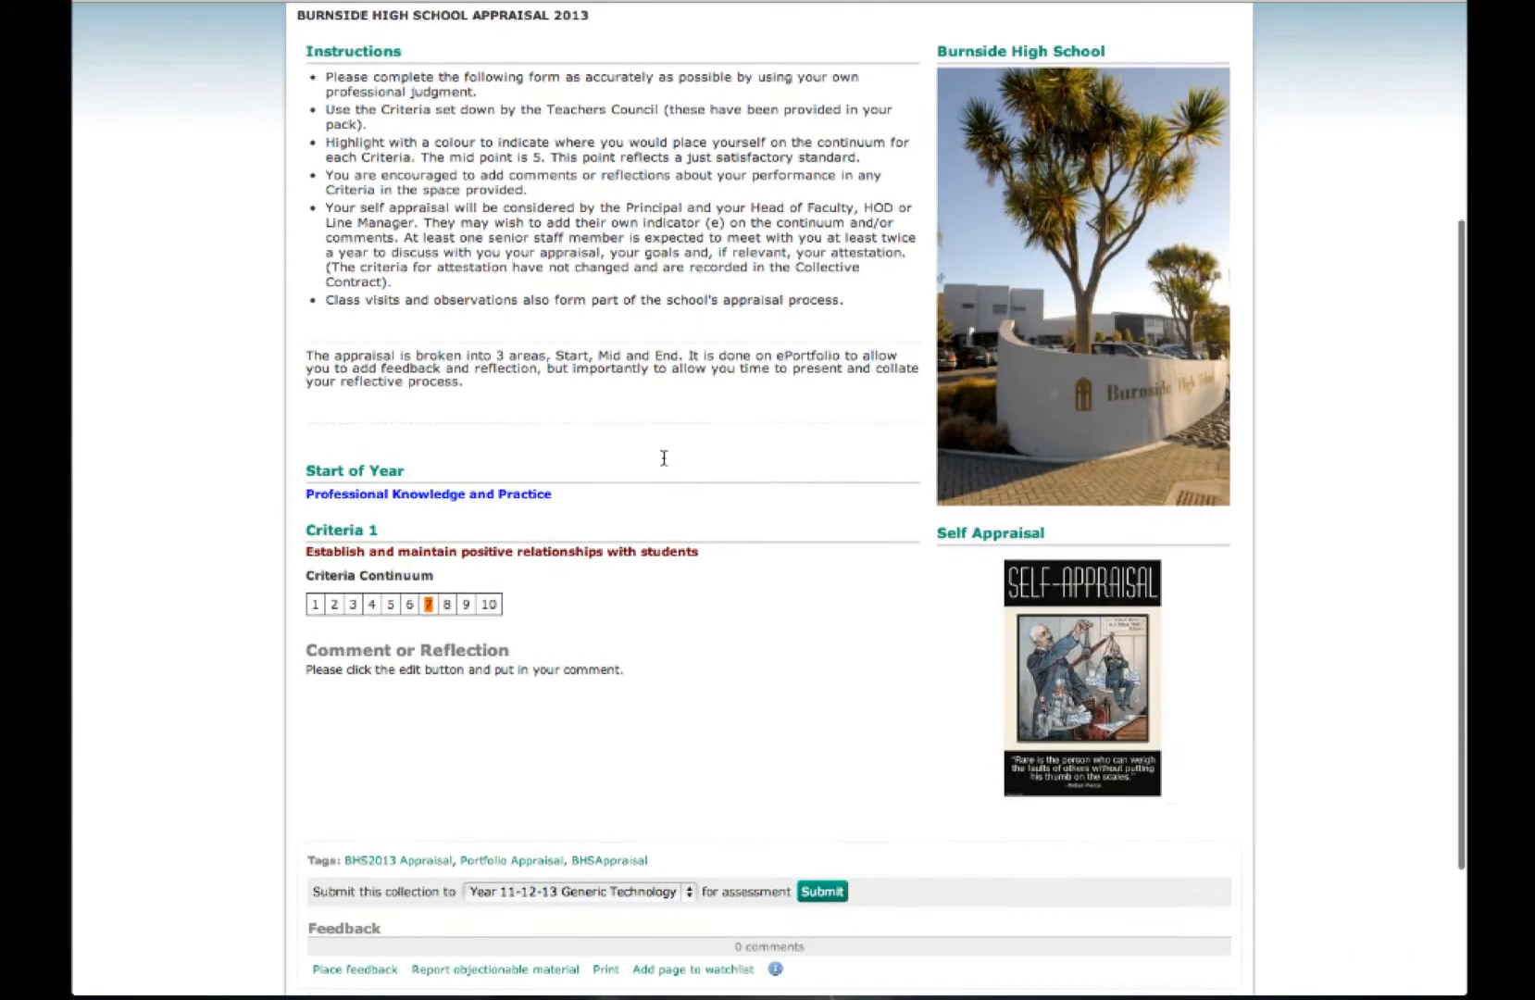
pyautogui.scroll(4, 661, 435)
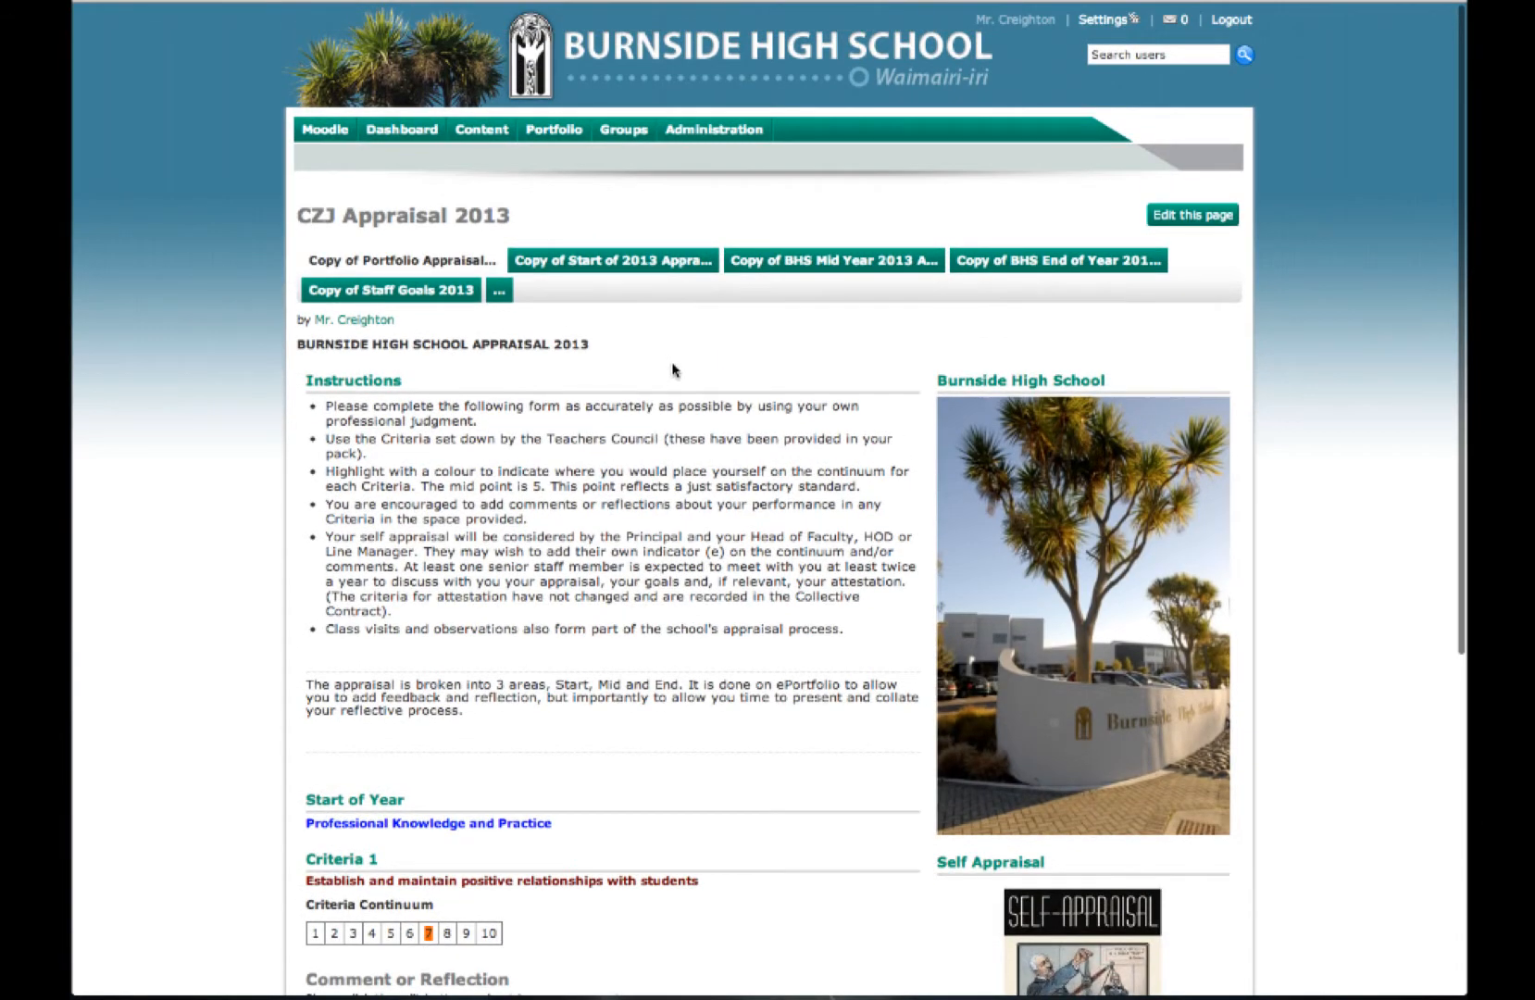
pyautogui.click(605, 260)
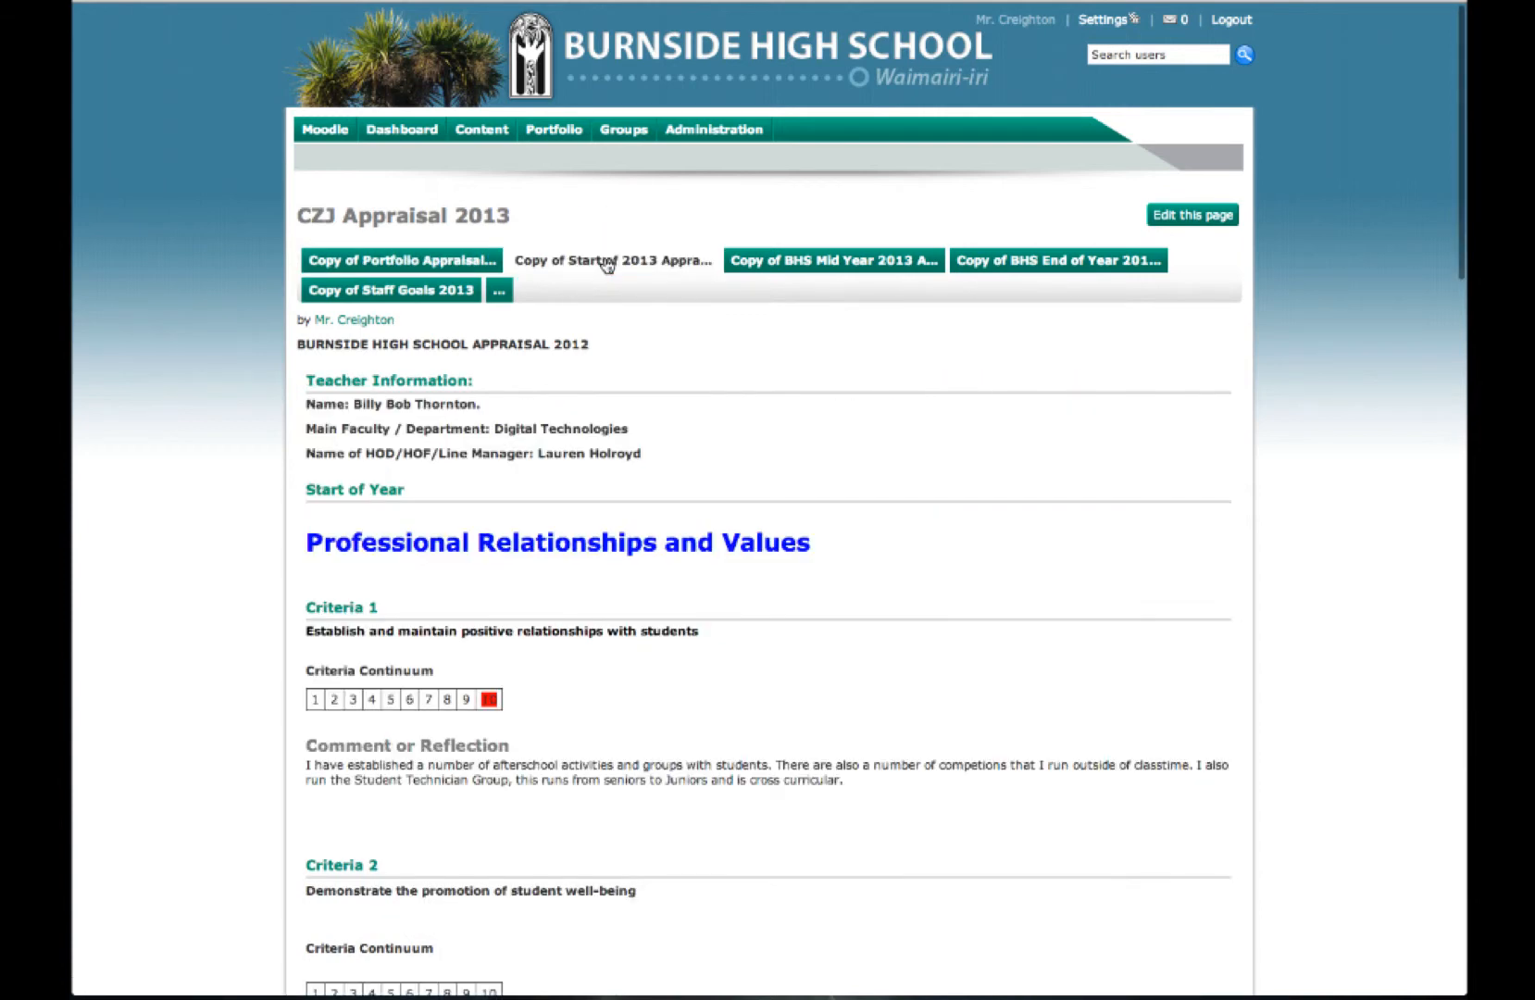
# Step: Bring up the print preview of the Start of 2013 Appraisal page and close it without saving a PDF
pyautogui.rightClick(654, 652)
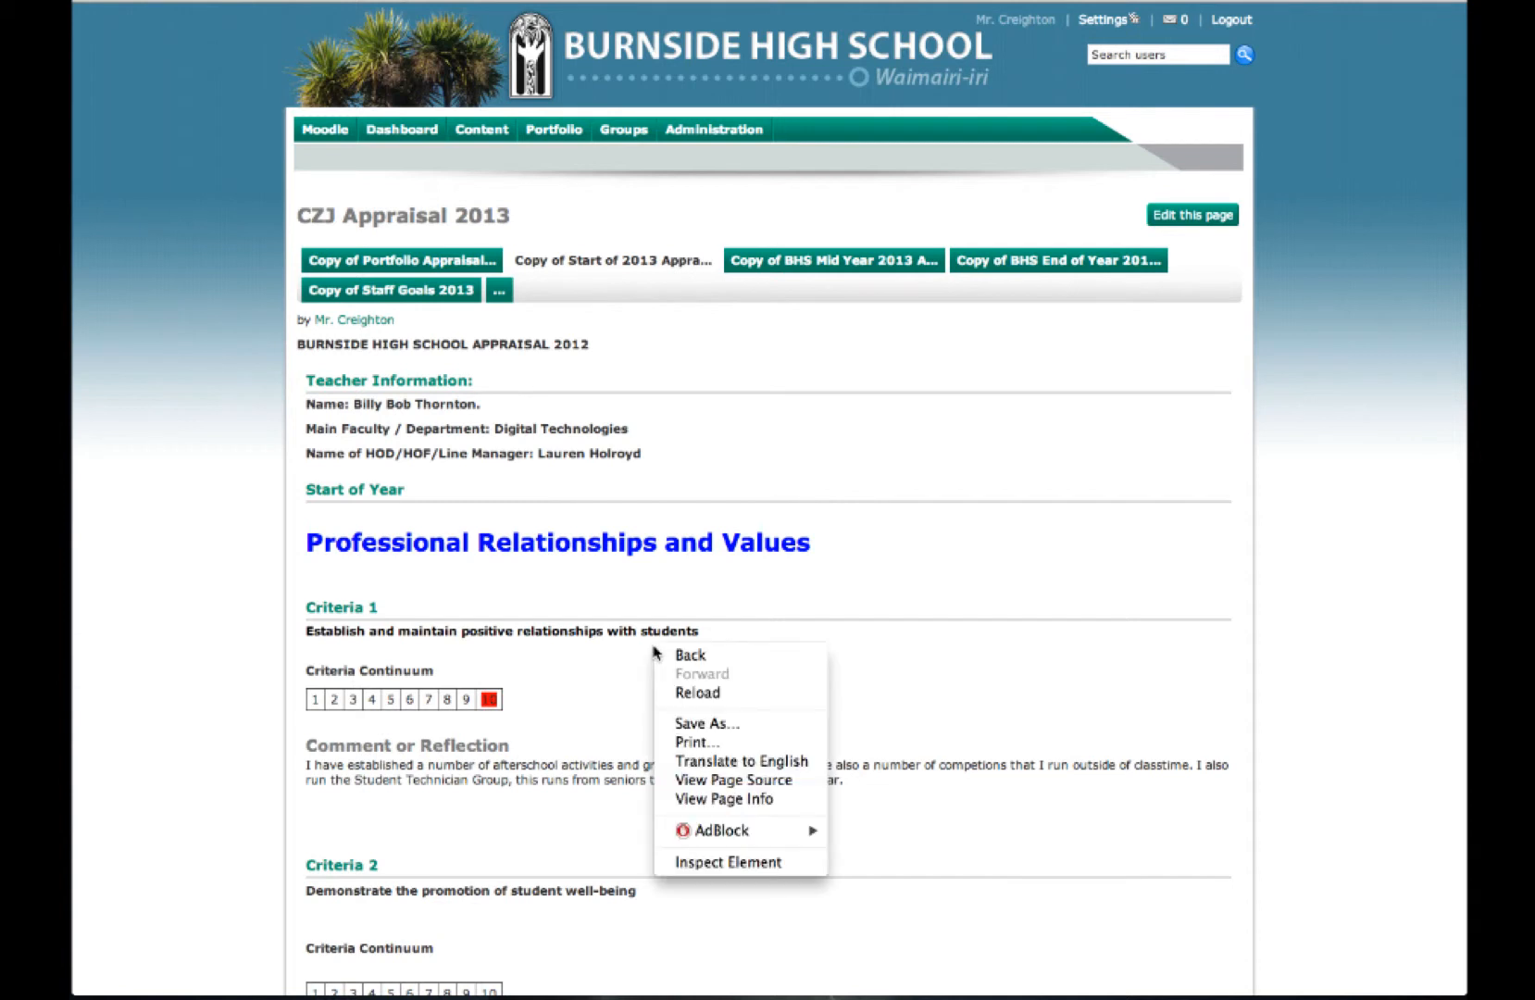
pyautogui.click(698, 742)
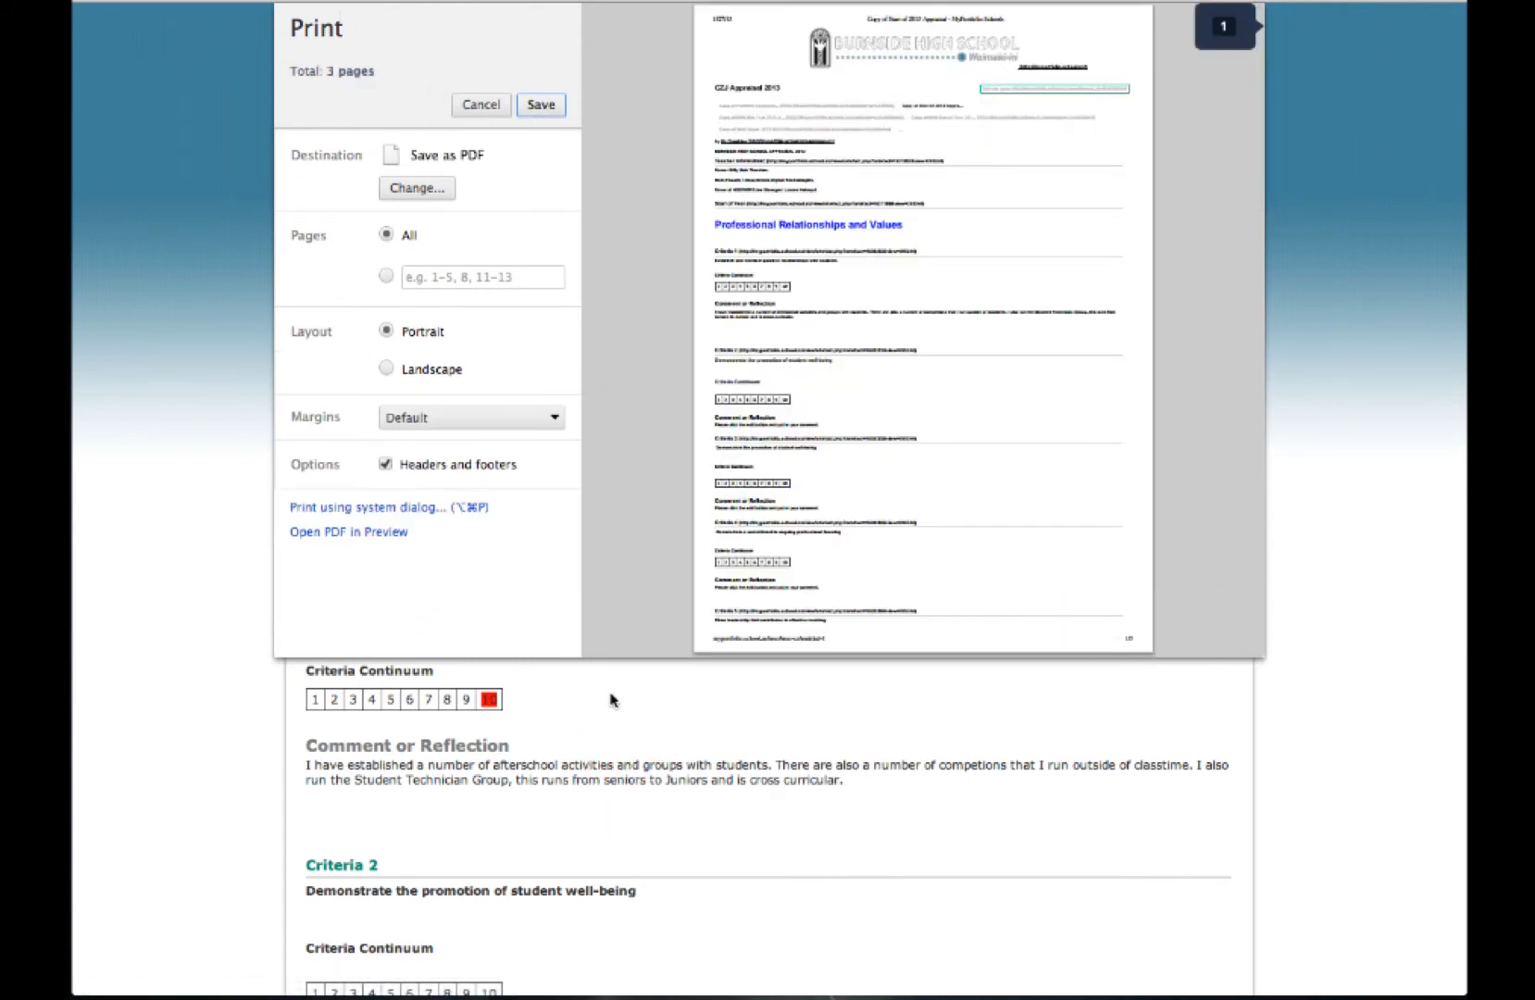
pyautogui.click(482, 102)
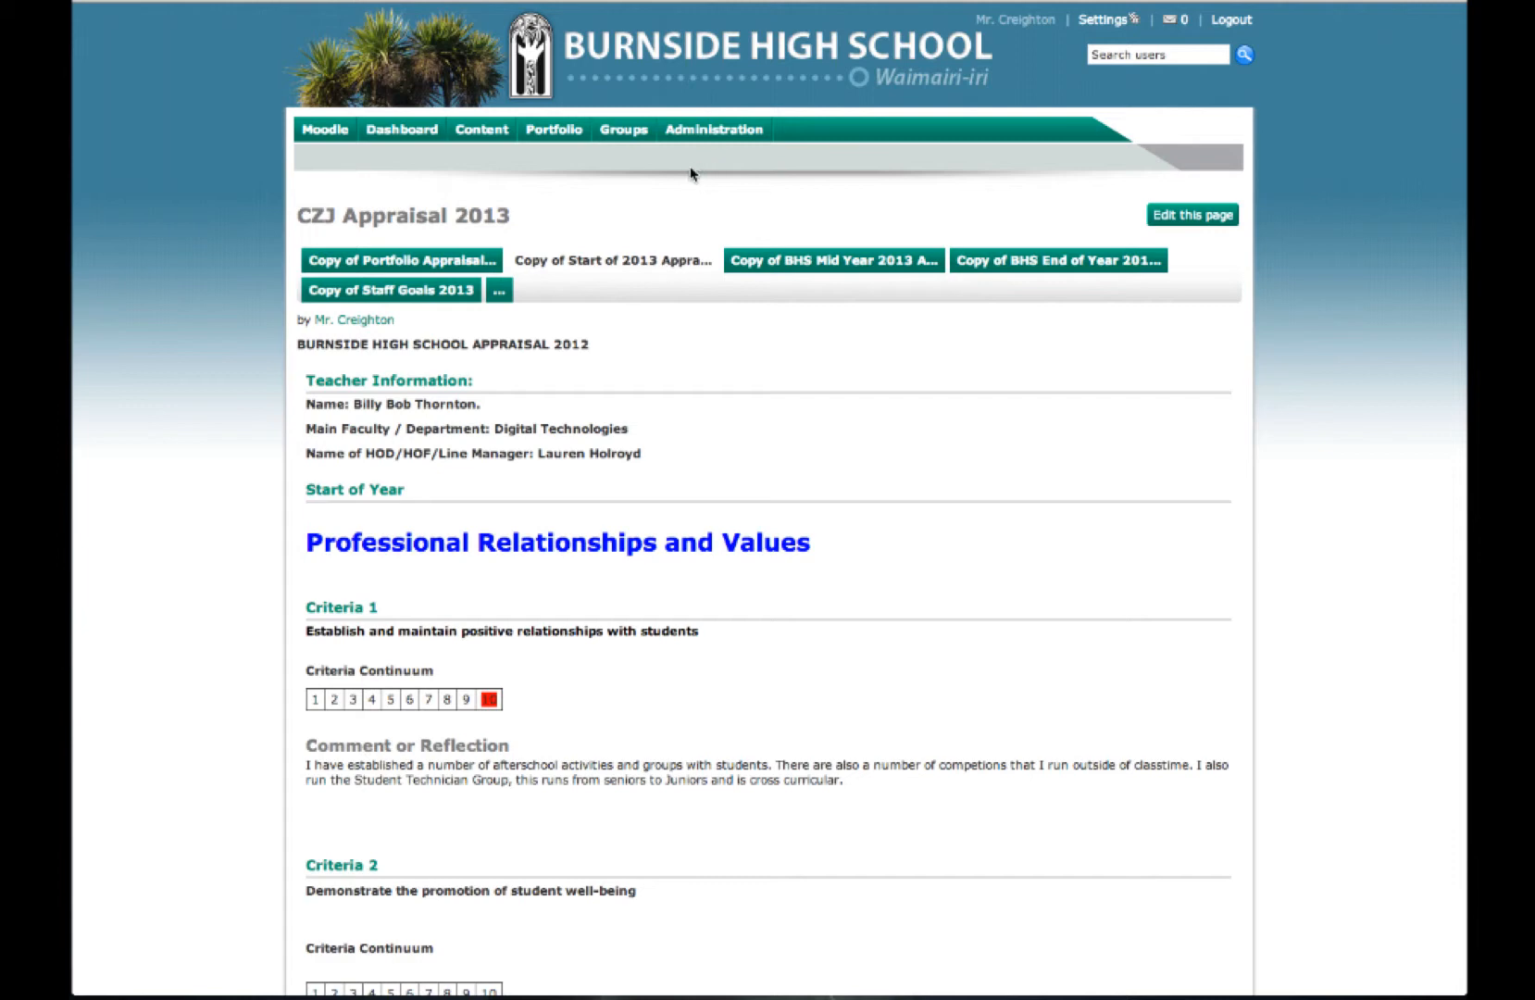
# Step: View the collection's BHS Mid Year 2013 and BHS End of Year 2013 appraisal pages and look through their criteria sections
pyautogui.click(810, 267)
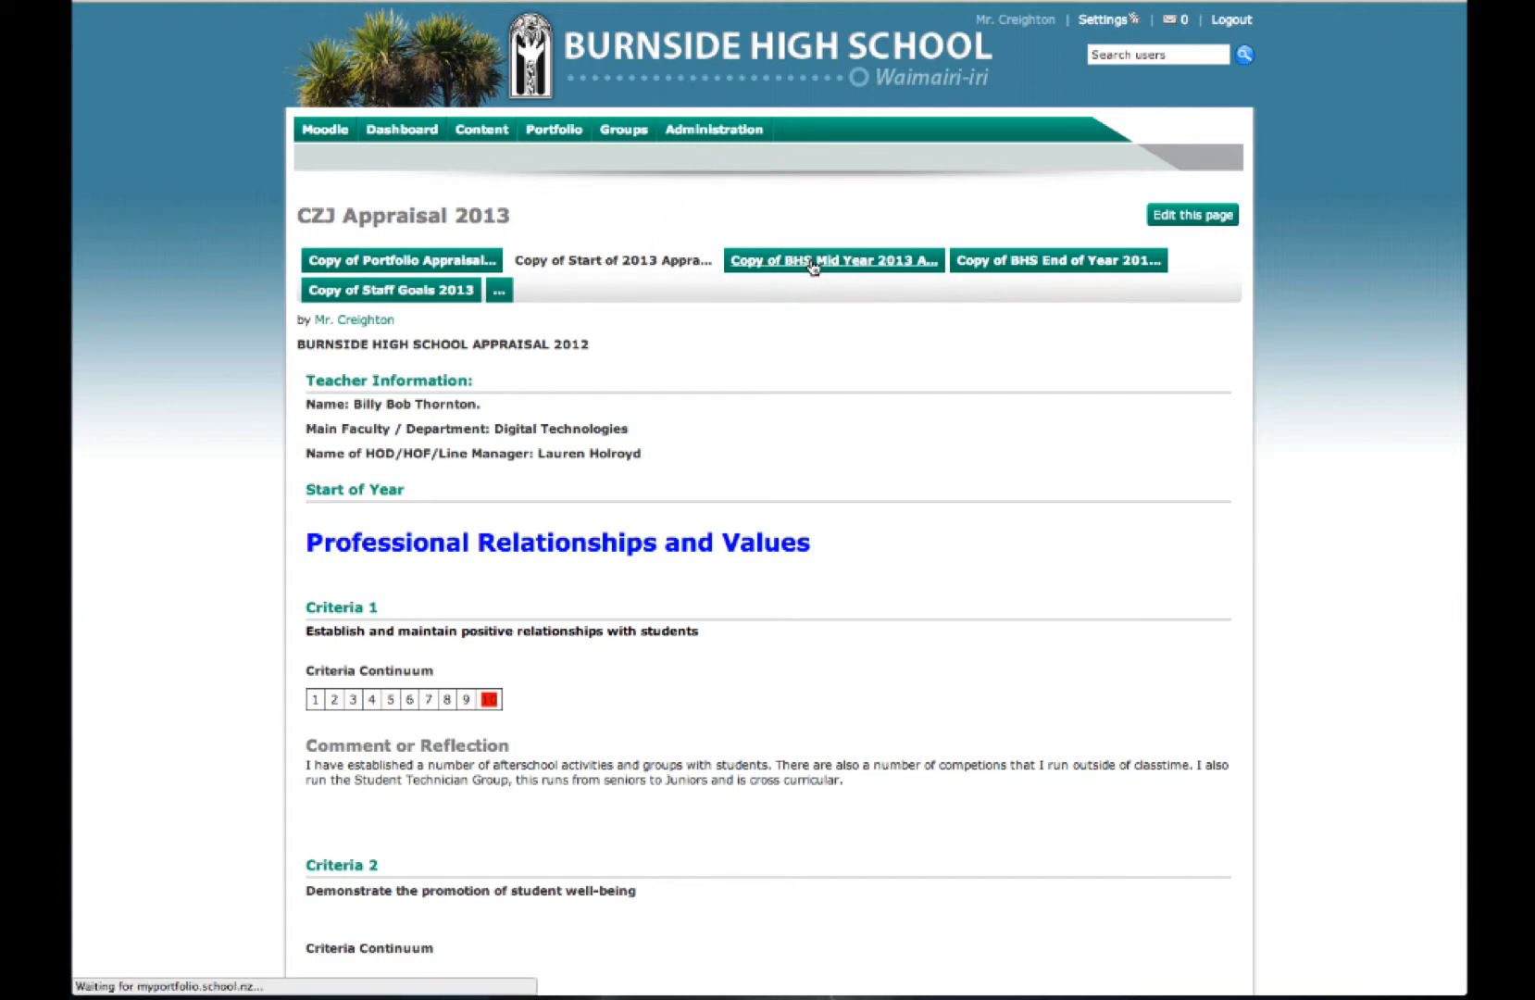
pyautogui.scroll(-5, 669, 616)
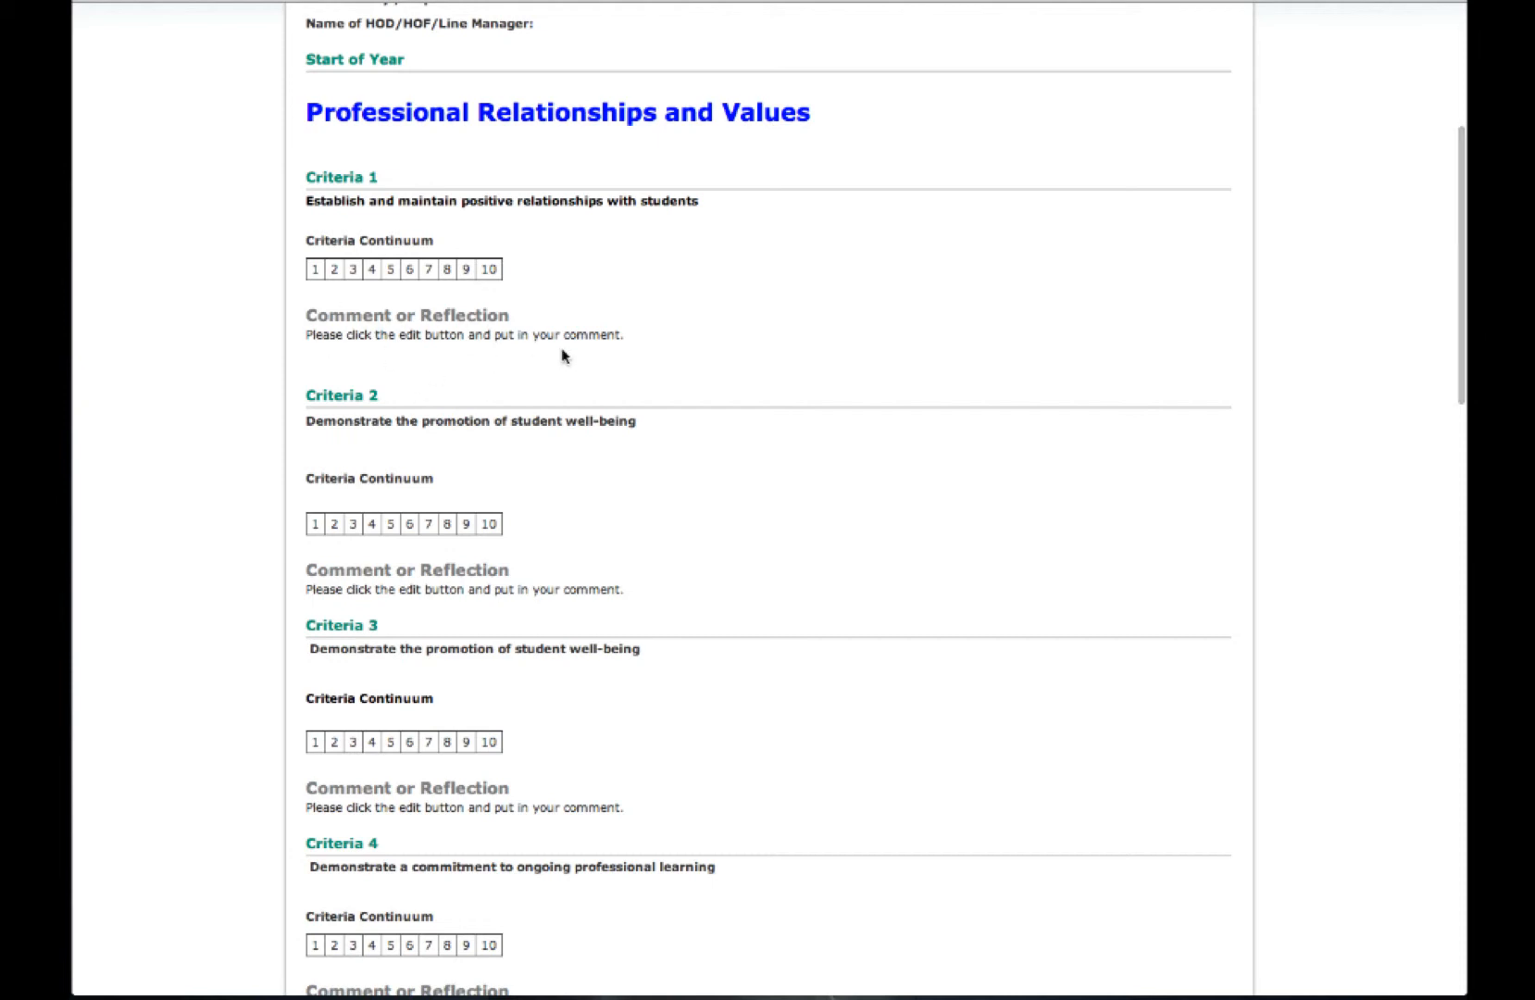
pyautogui.scroll(1, 562, 352)
pyautogui.scroll(5, 562, 352)
pyautogui.click(1032, 56)
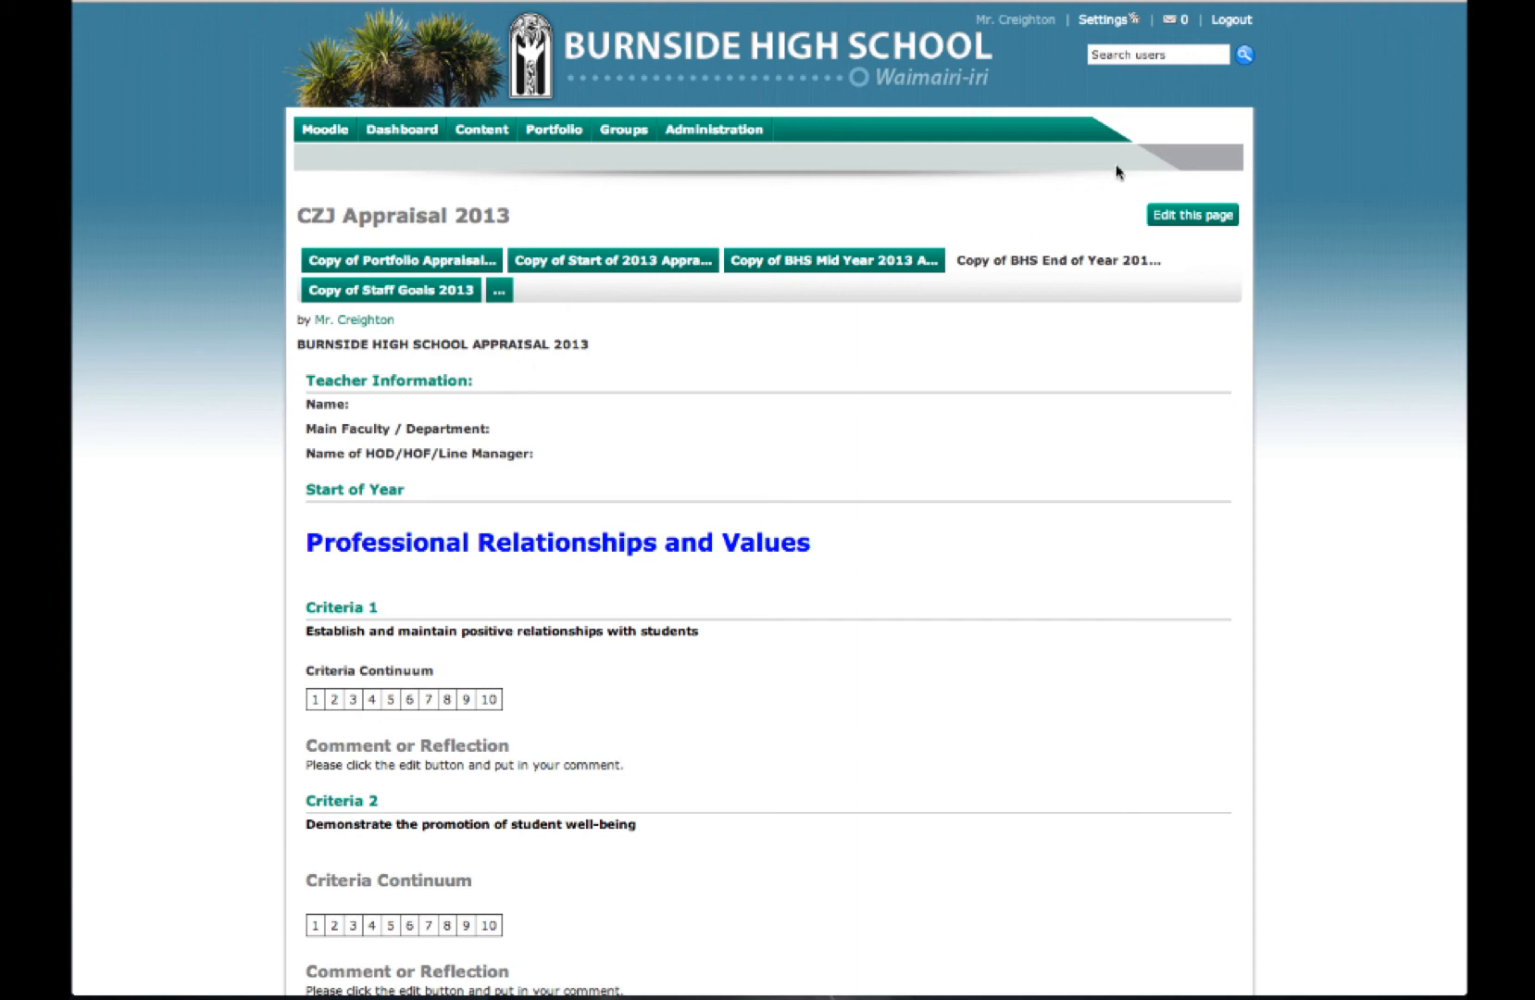
pyautogui.scroll(-5, 760, 254)
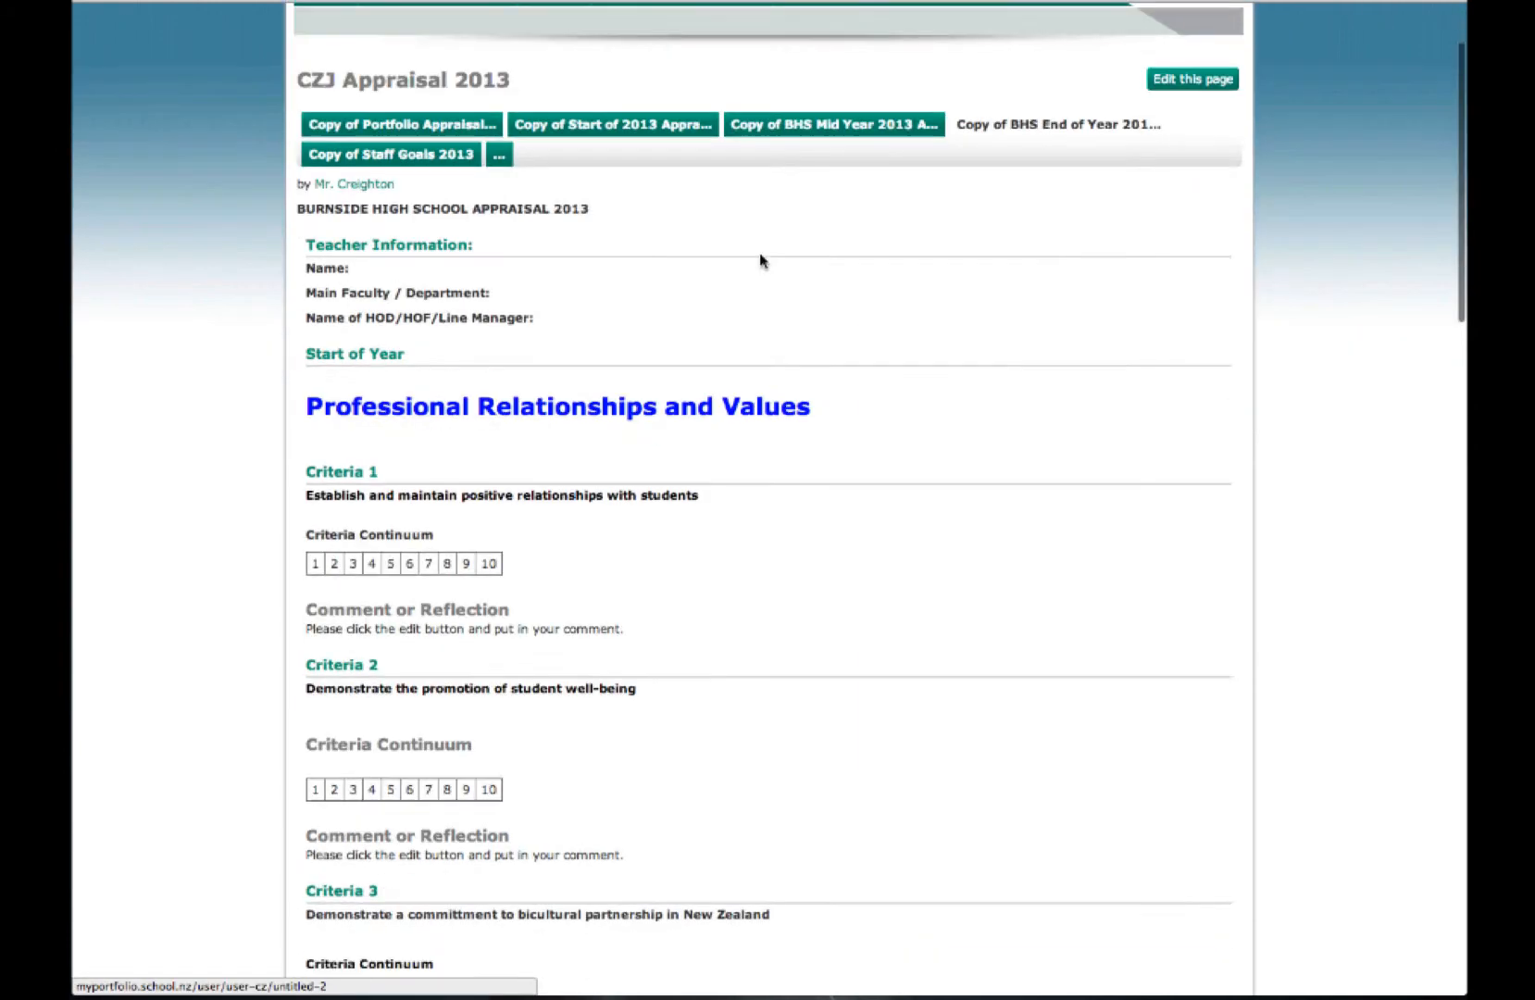
pyautogui.scroll(5, 761, 244)
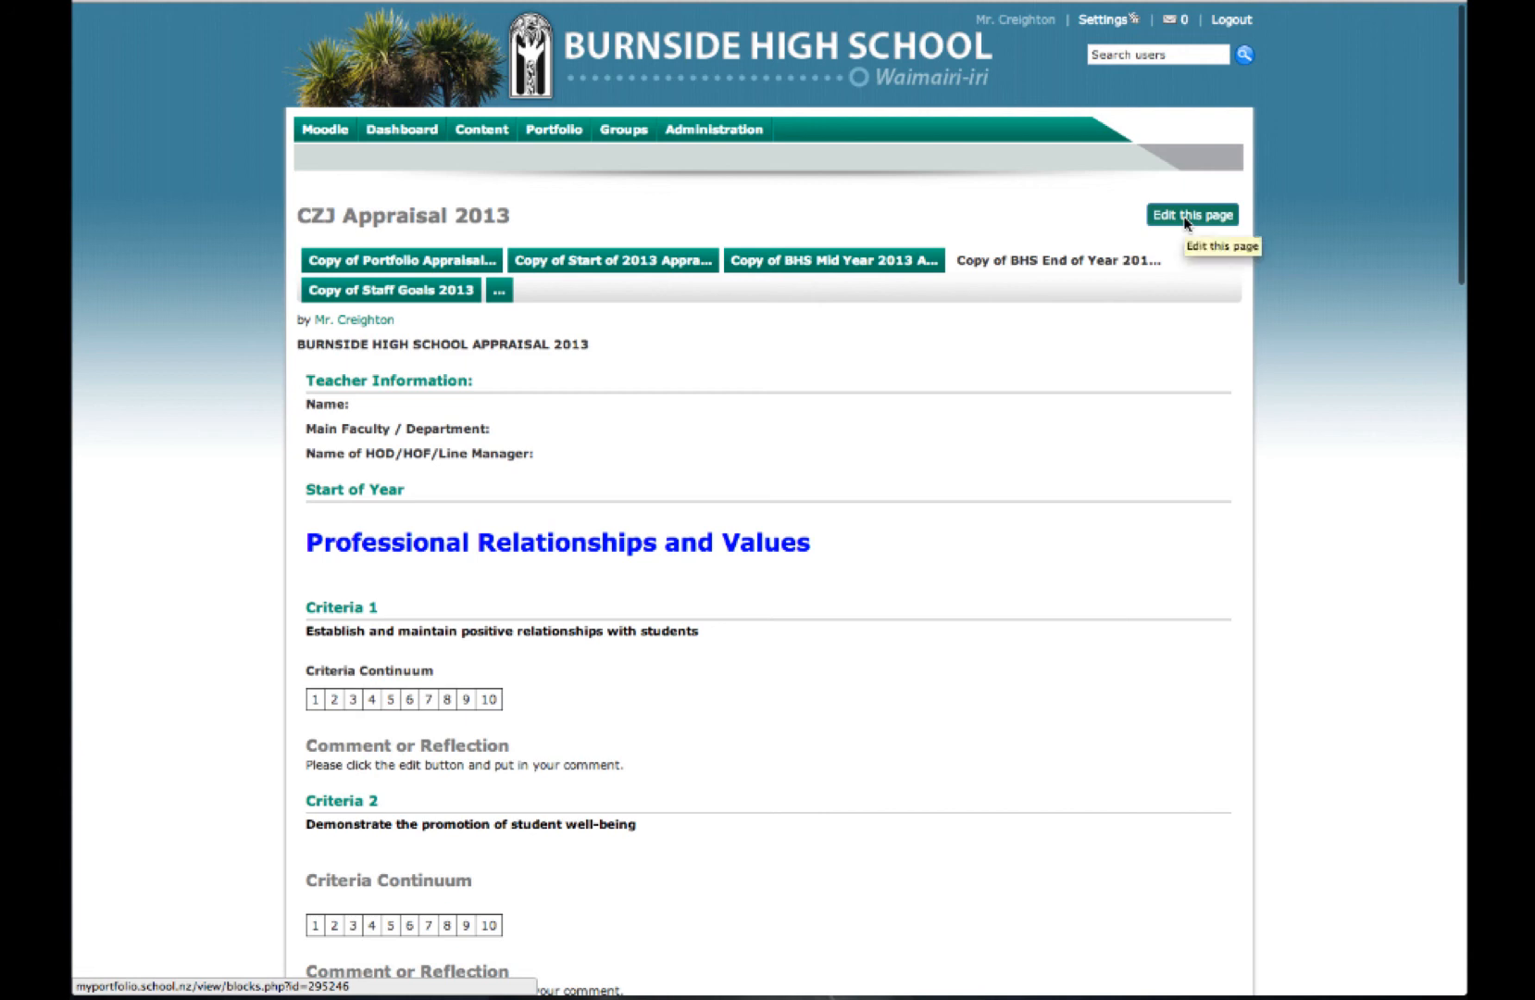
# Step: Switch from the portfolio to the Burnside High School Moodle home page
pyautogui.click(330, 129)
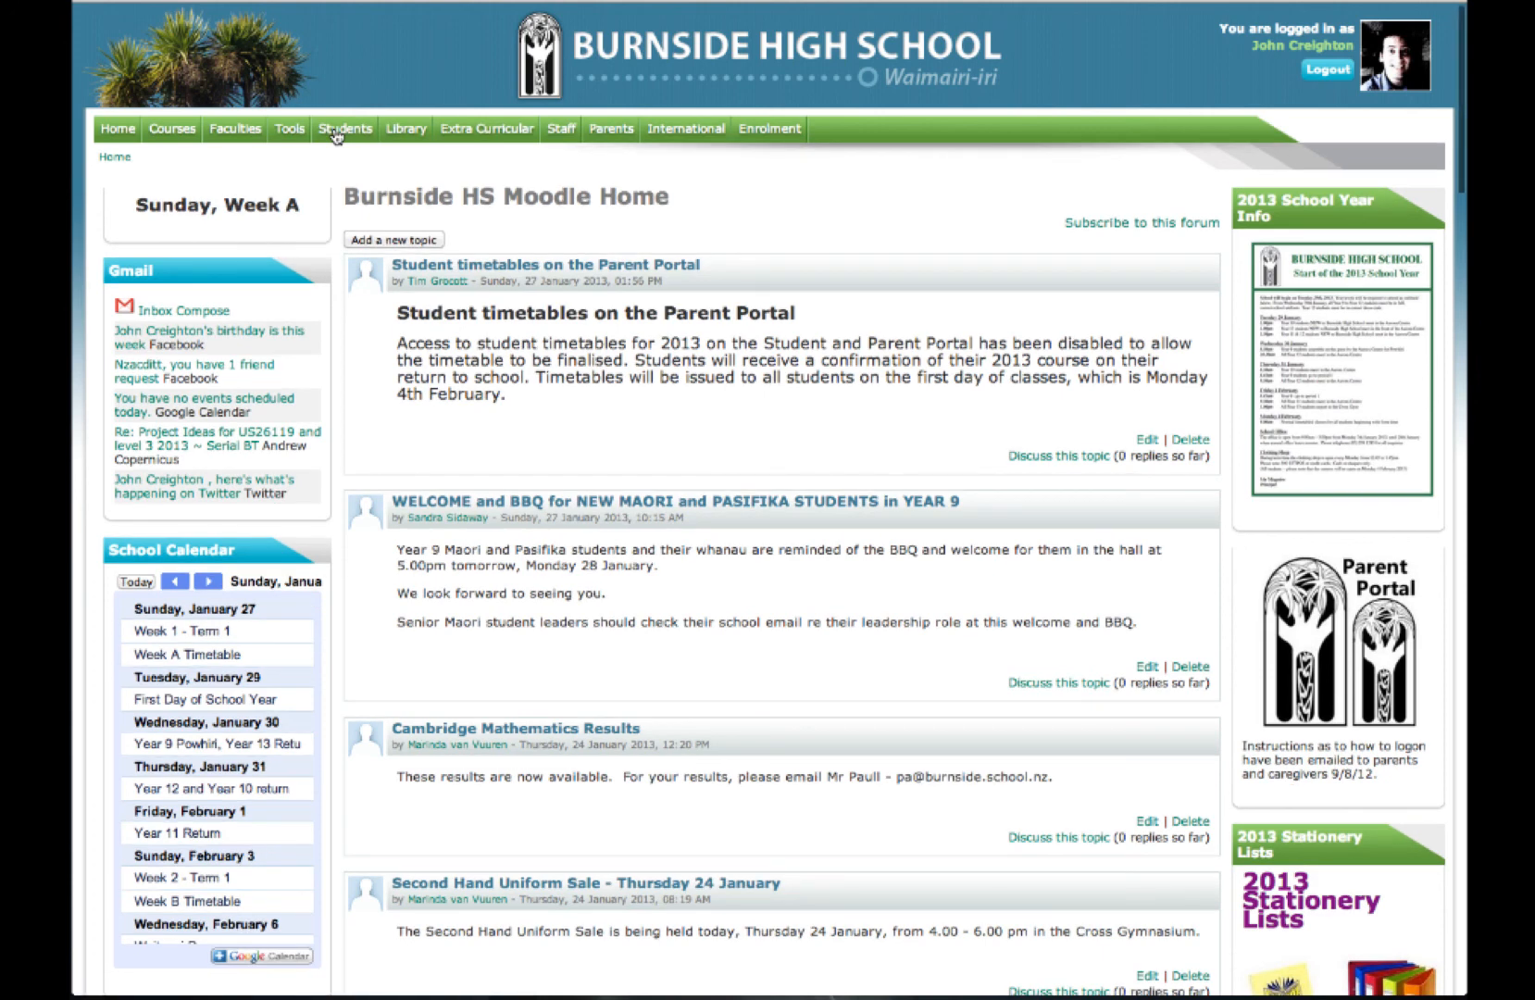
pyautogui.moveTo(337, 136)
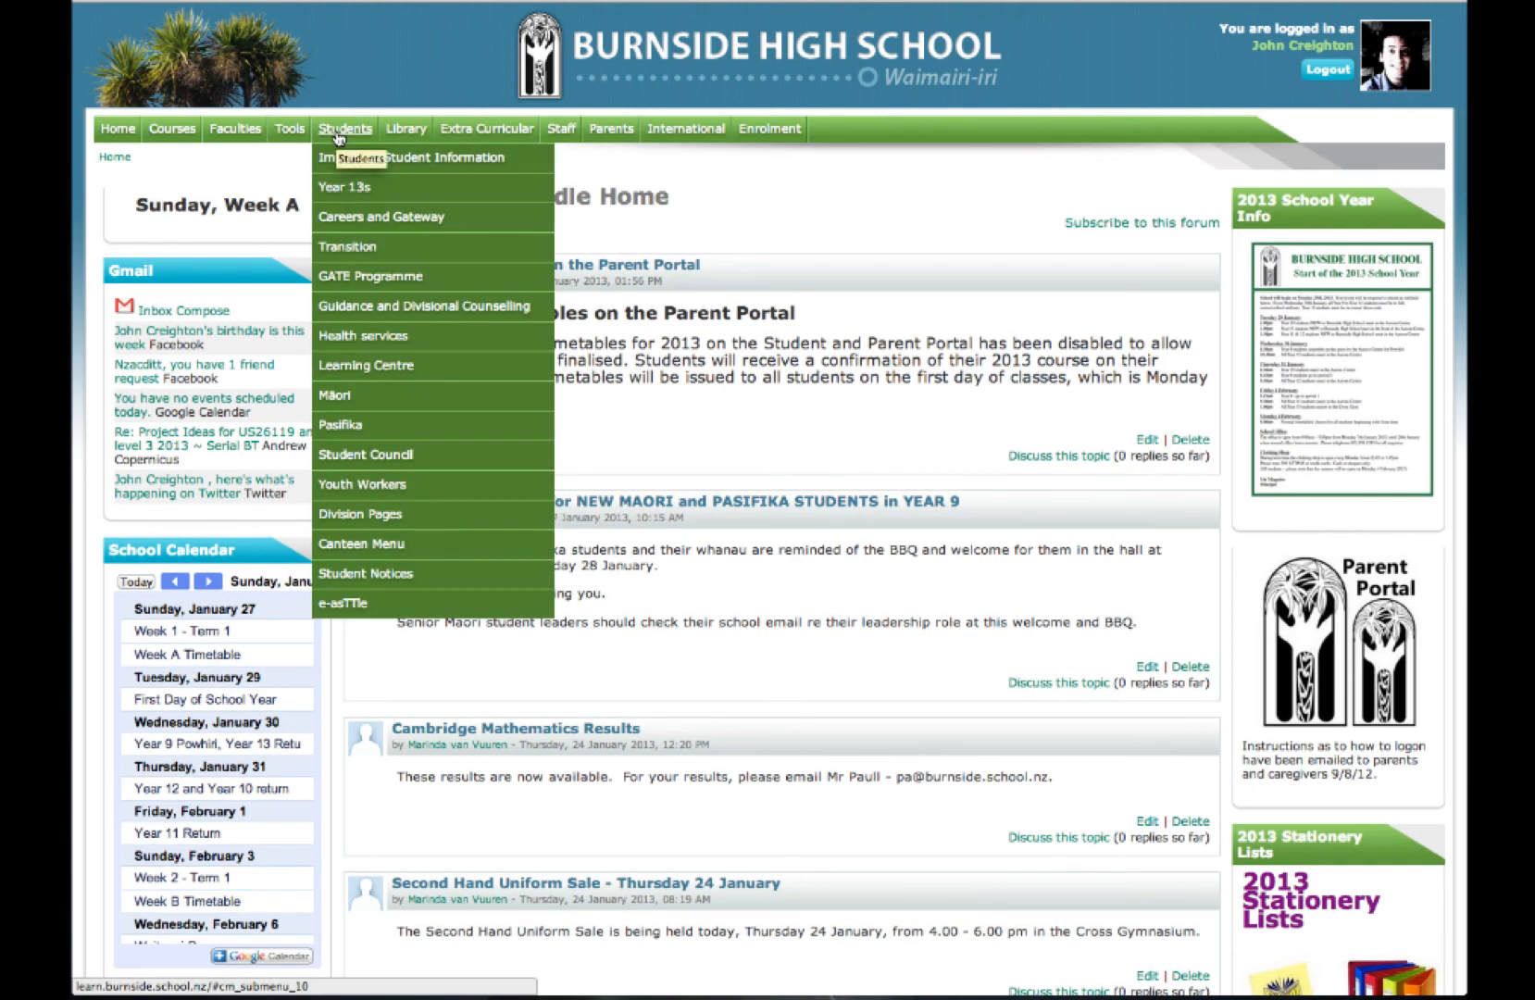